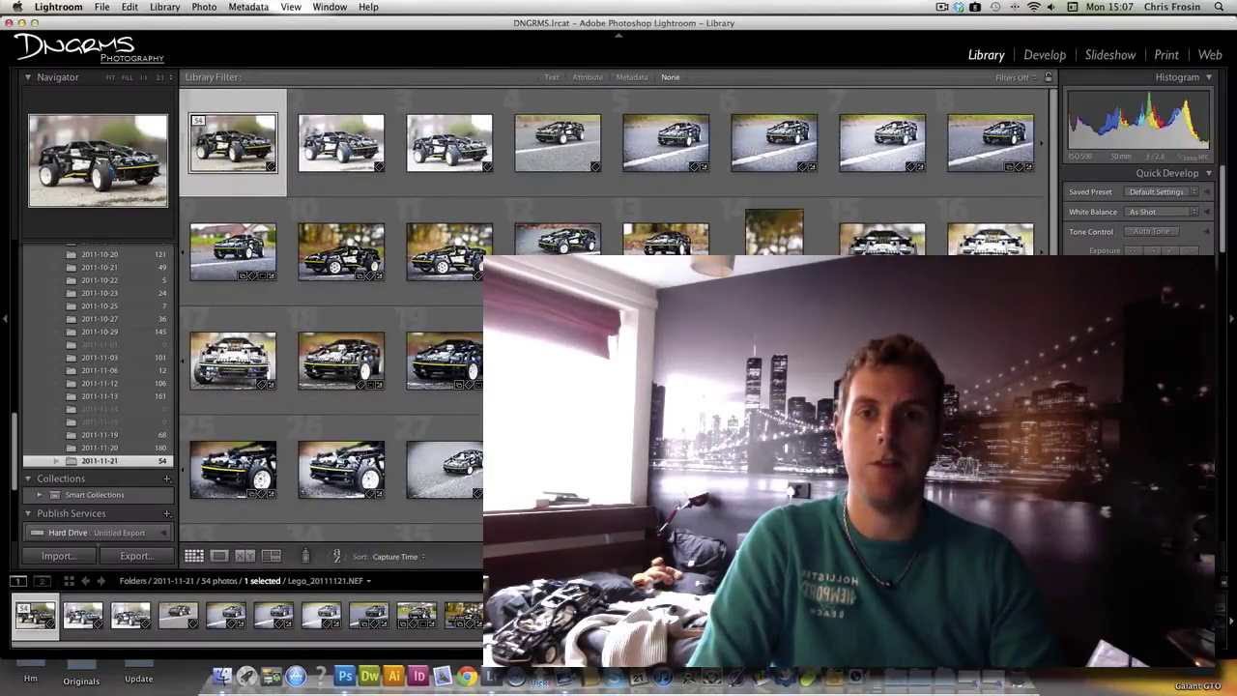
Open photo 54, the Lego car by the brick wall, enlarged in Loupe view.
scroll(1046, 223, "down", 2)
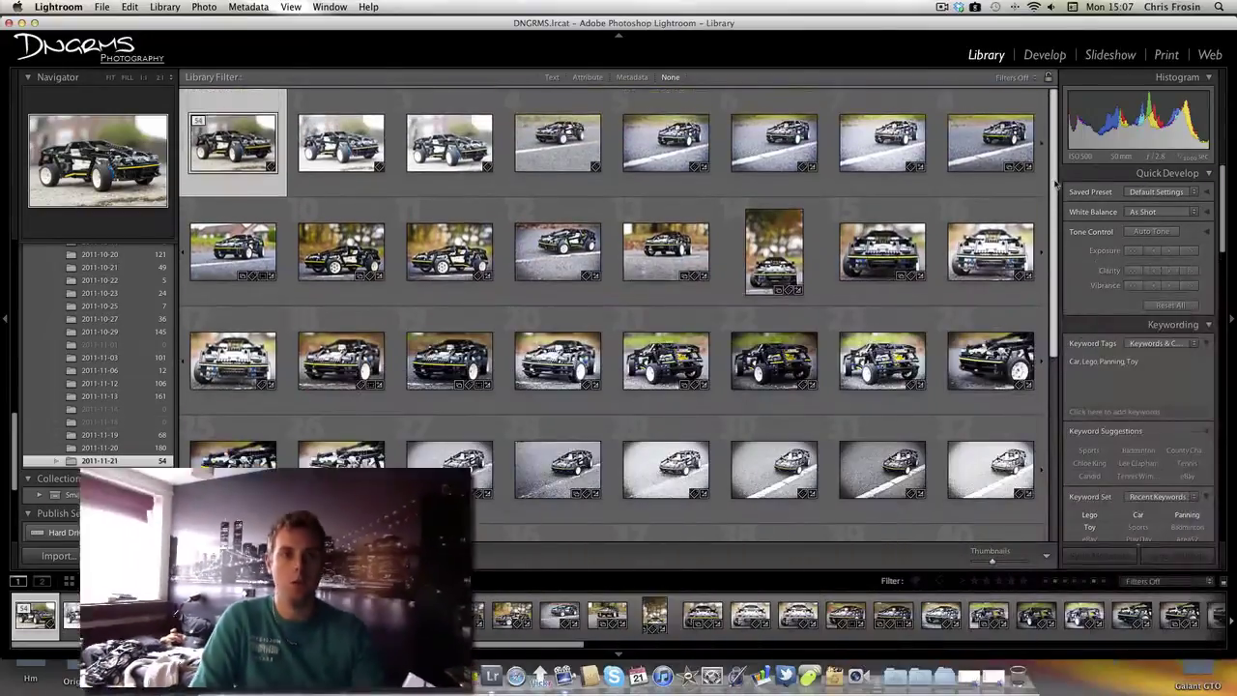
scroll(1056, 184, "down", 2)
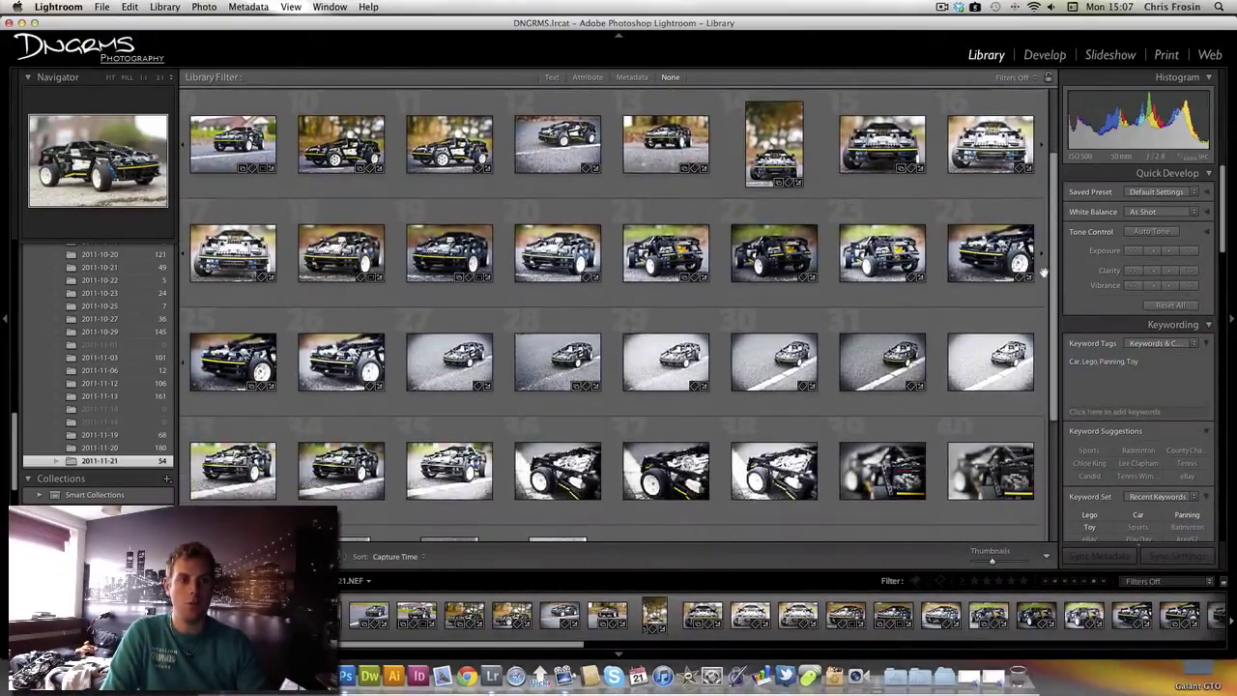
scroll(1052, 184, "down", 4)
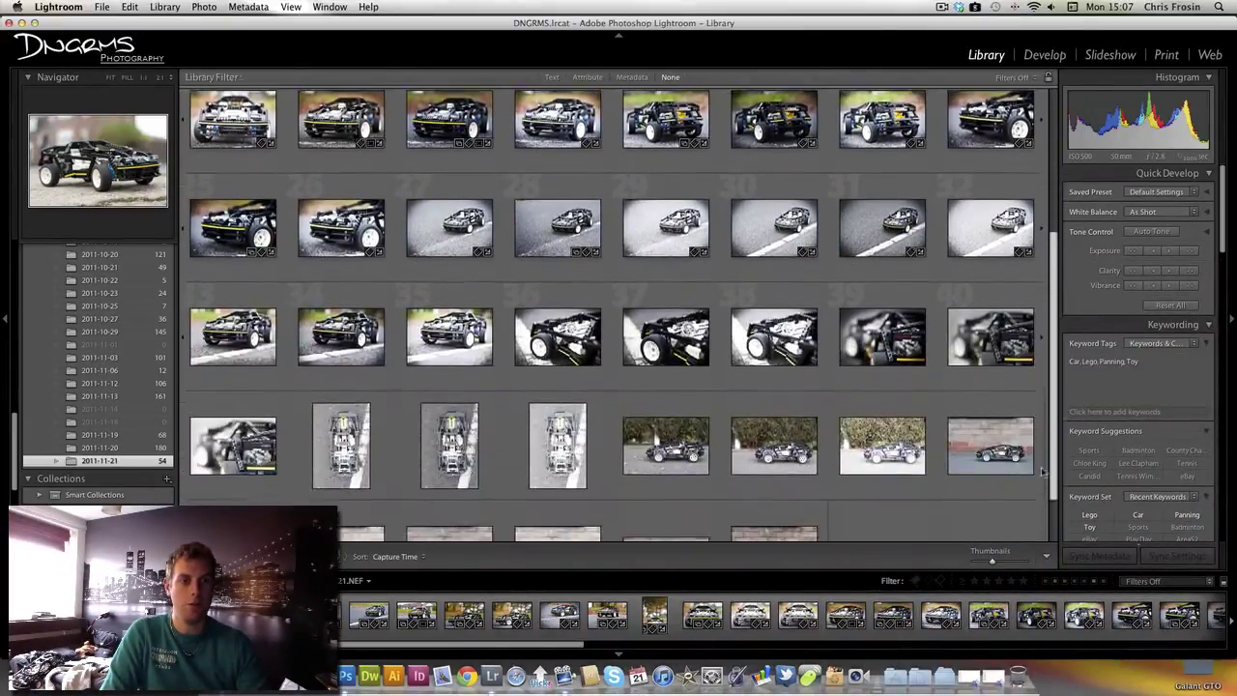
scroll(1044, 543, "down", 1)
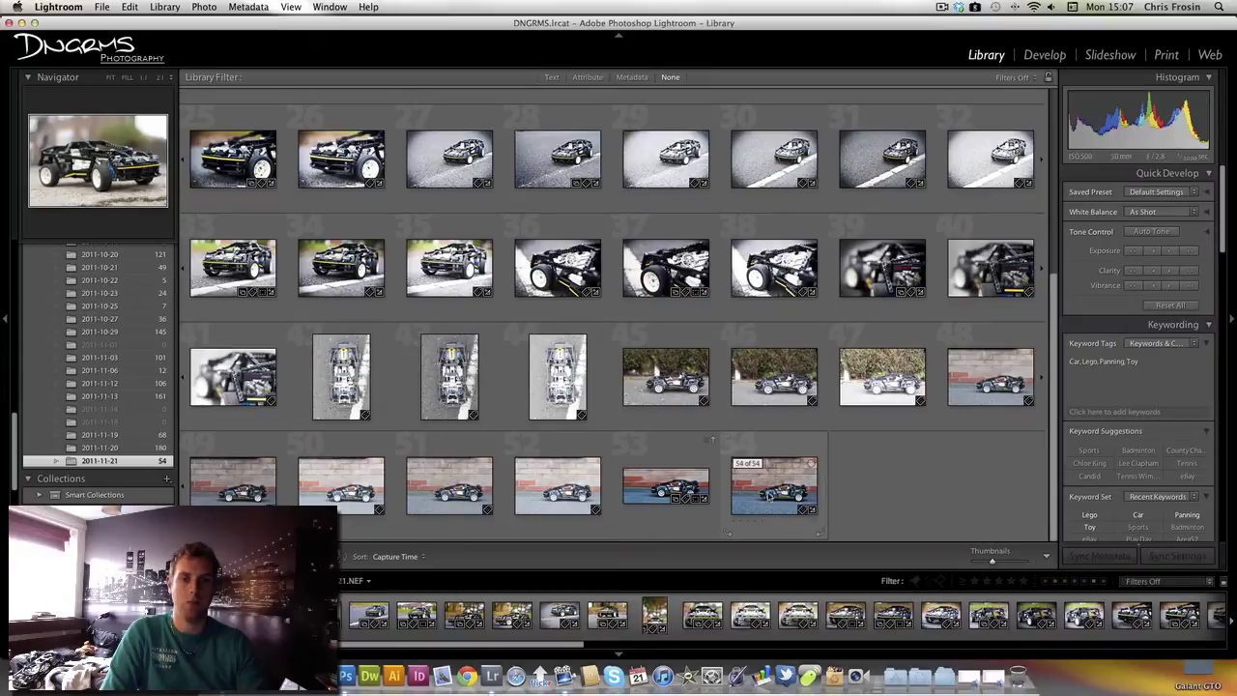
left_click(774, 496)
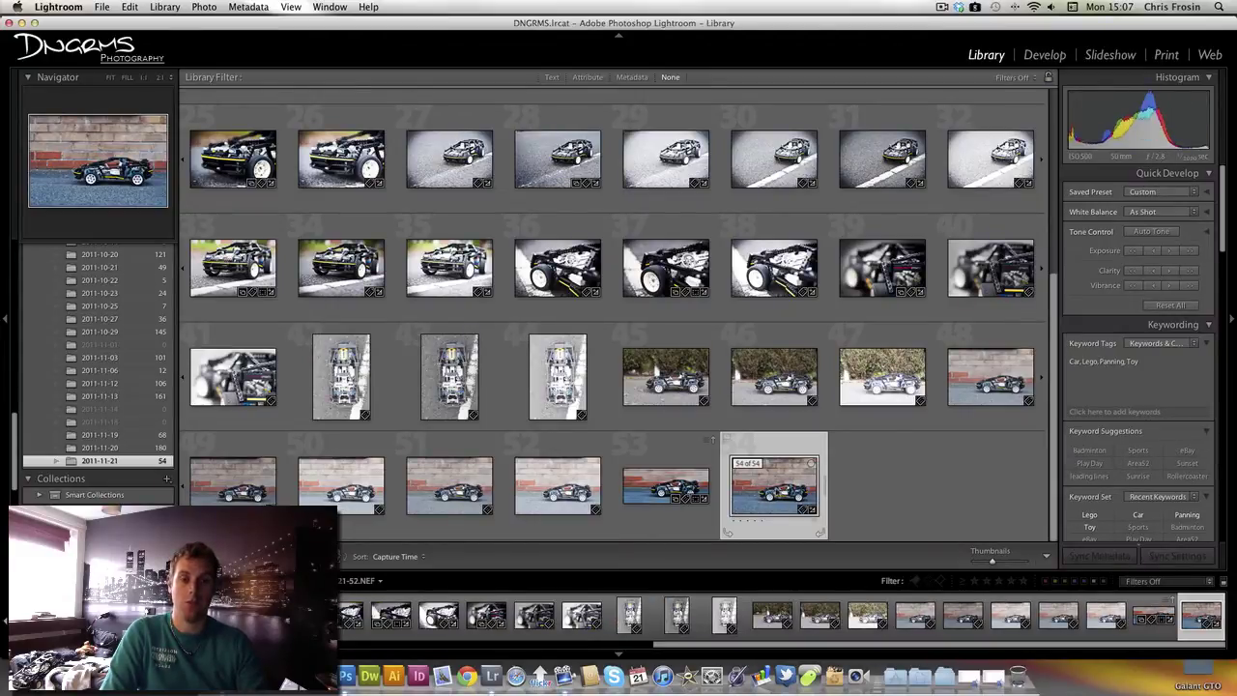
double_click(779, 491)
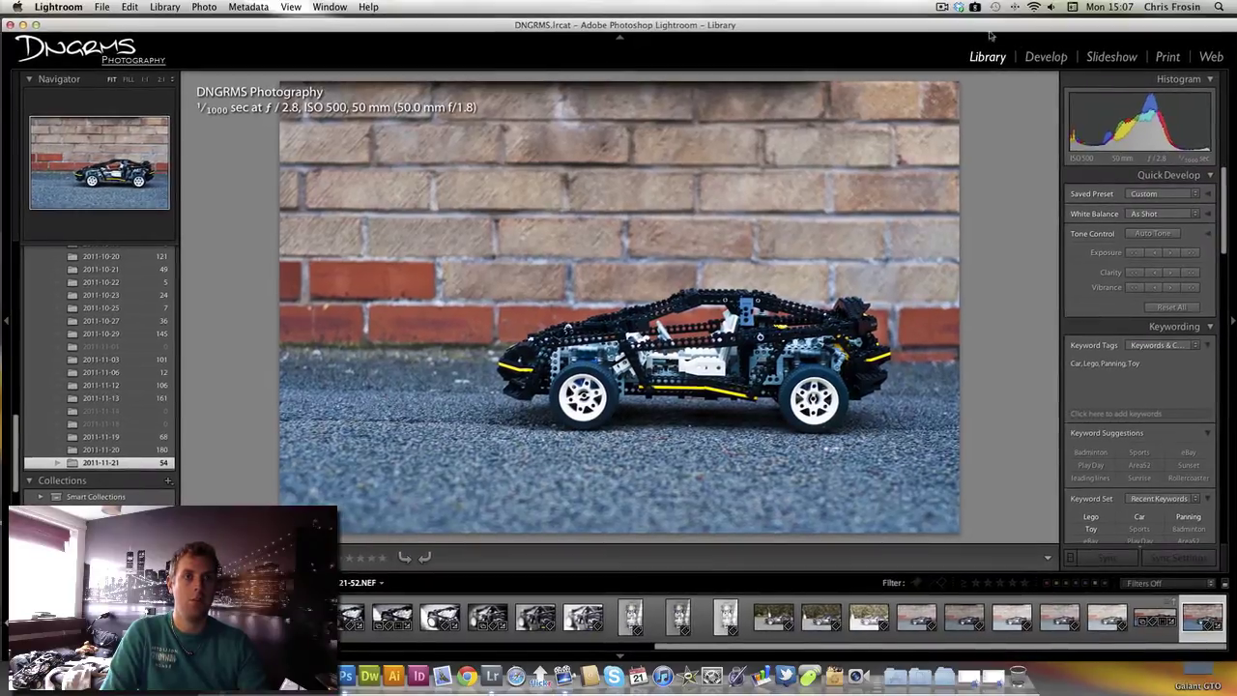
Reset the brick-wall car photo's adjustments to defaults in the Develop module.
left_click(1045, 55)
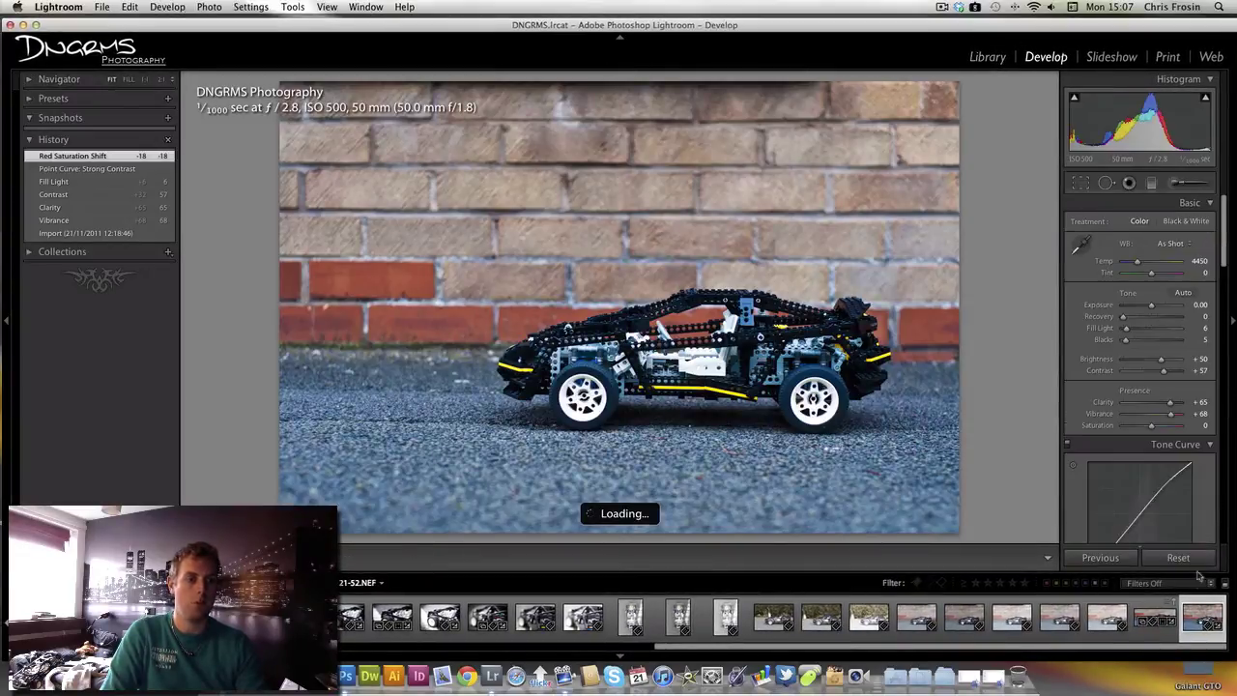
left_click(1187, 560)
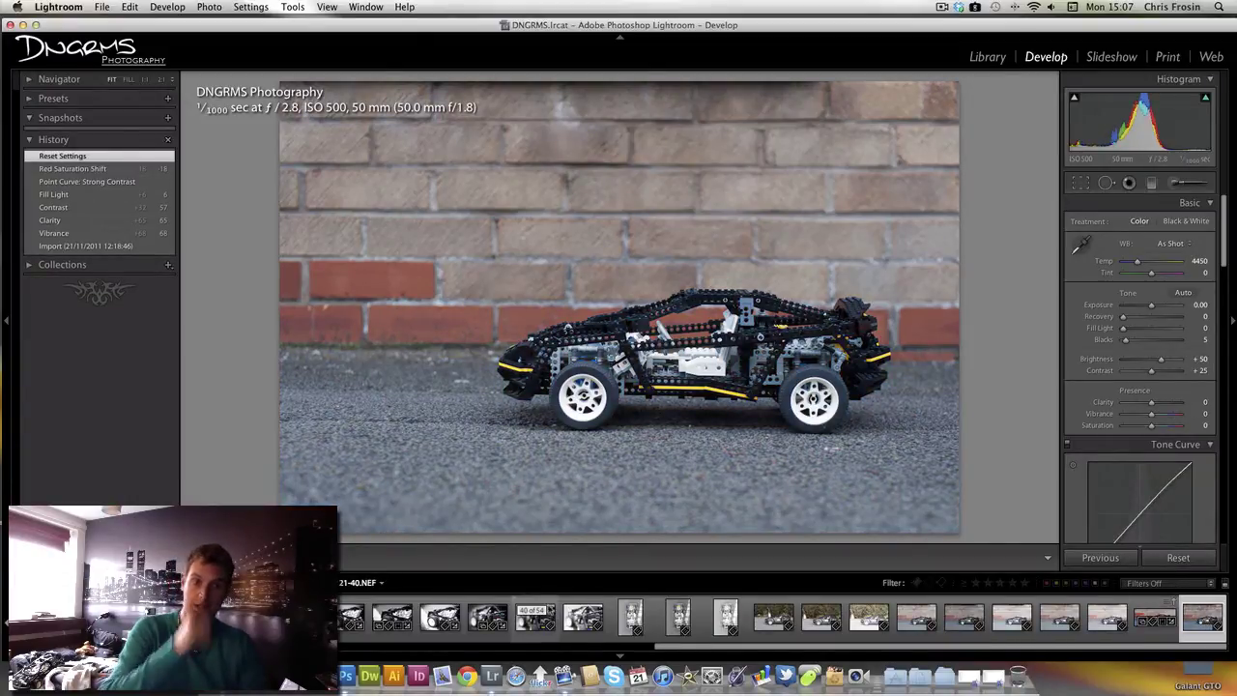
left_click(1150, 614)
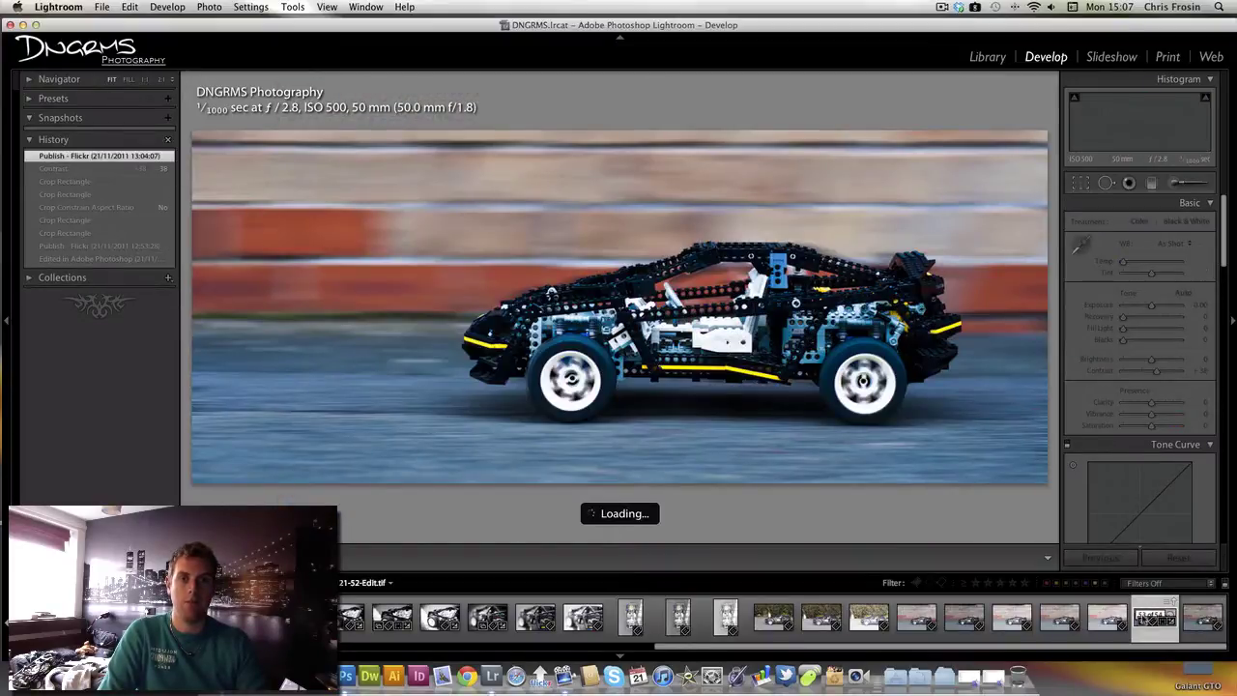
left_click(1206, 613)
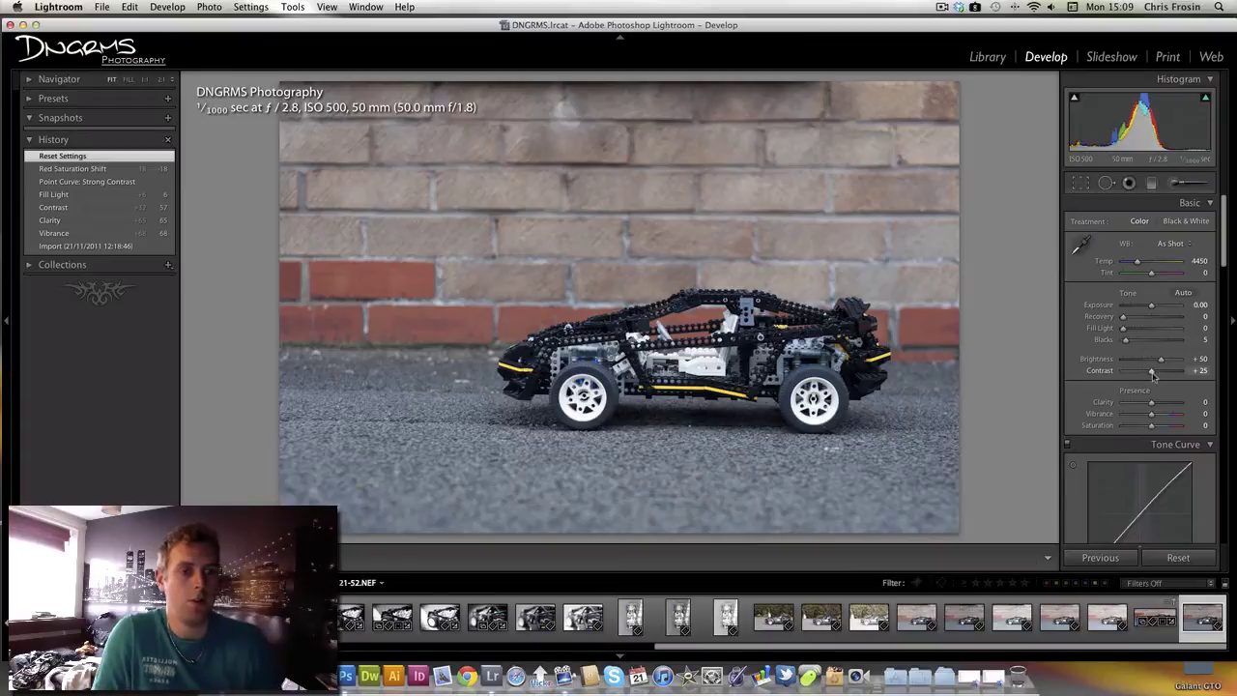
Raise Contrast to +73 and nudge the white-balance Temp to 5006.
left_click_drag(1152, 373, 1166, 404)
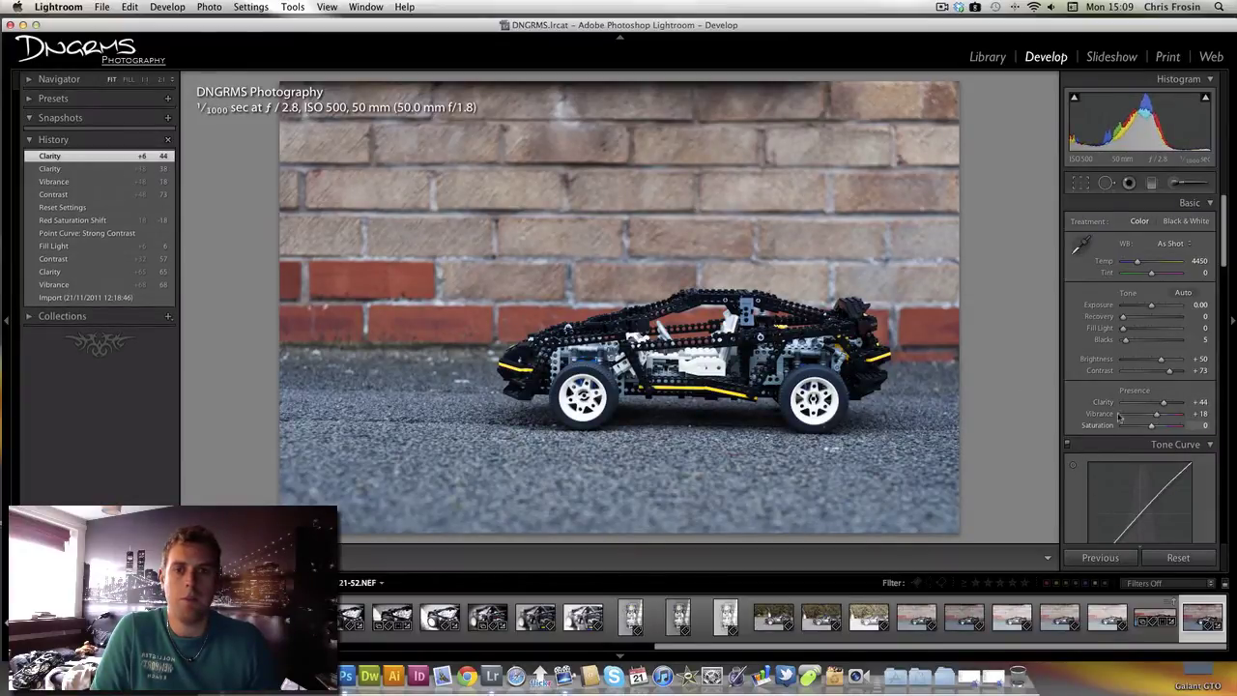
left_click_drag(1141, 268, 1140, 264)
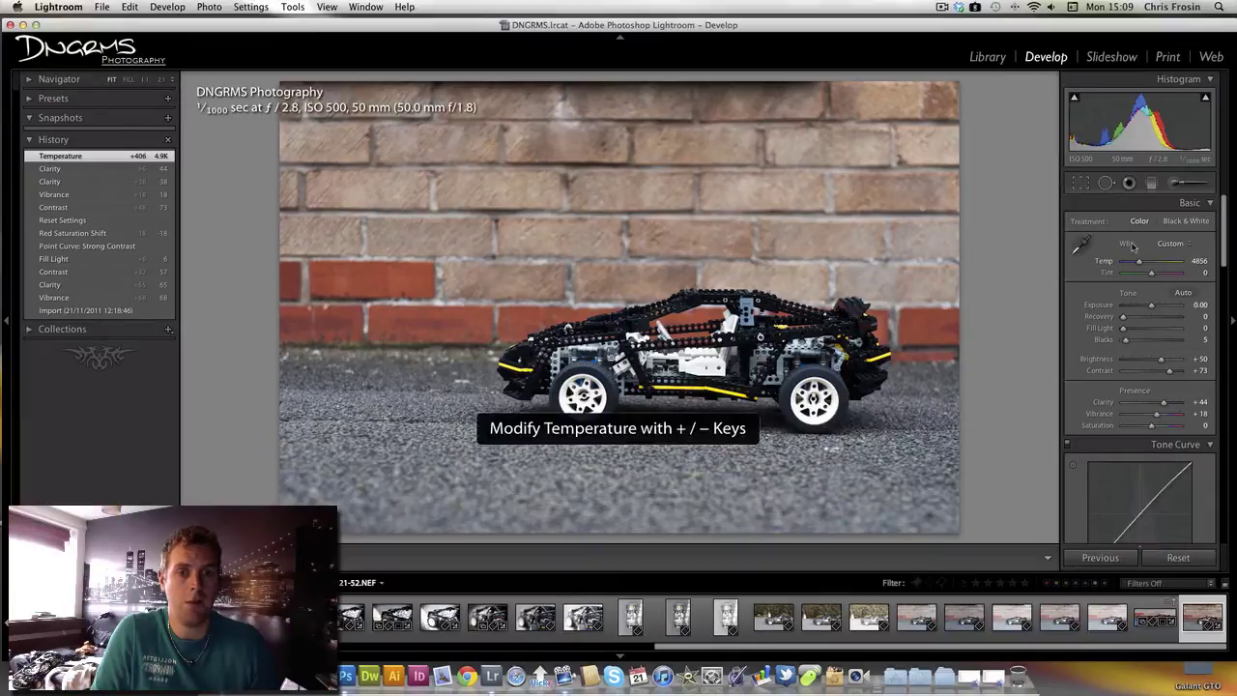
key("equal")
key("minus")
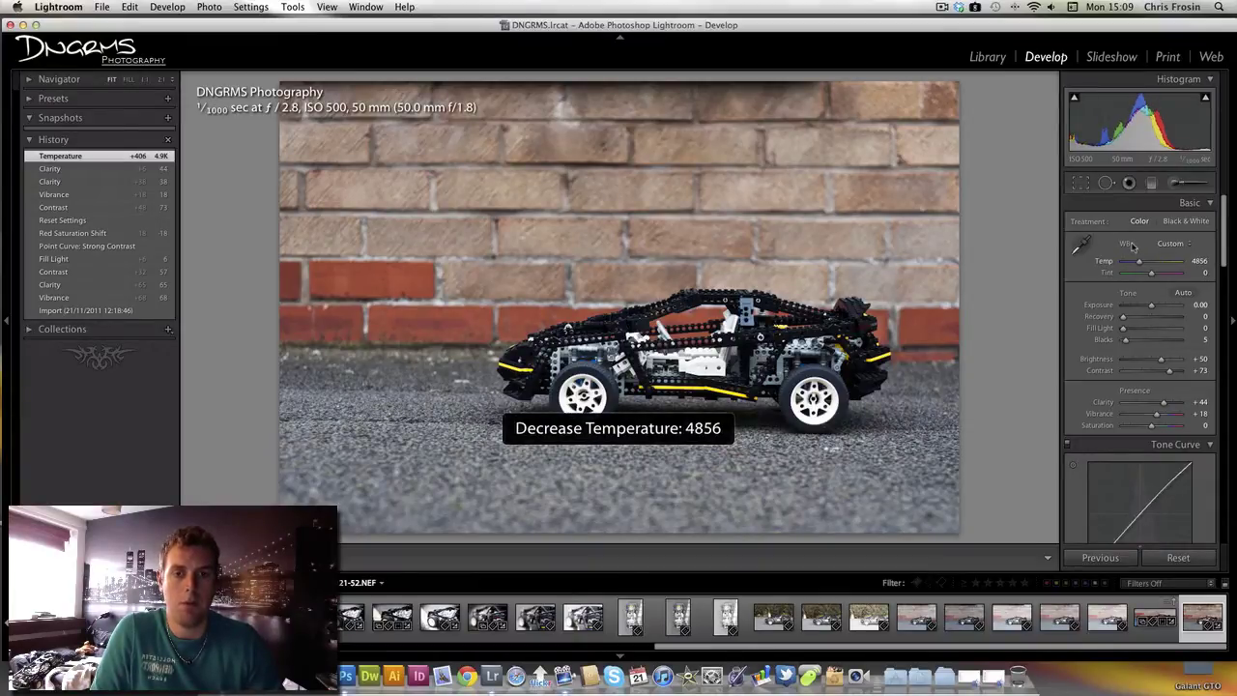
key("minus")
key("minus")
key("minus")
key("equal")
key("equal")
key("equal")
key("equal")
key("equal")
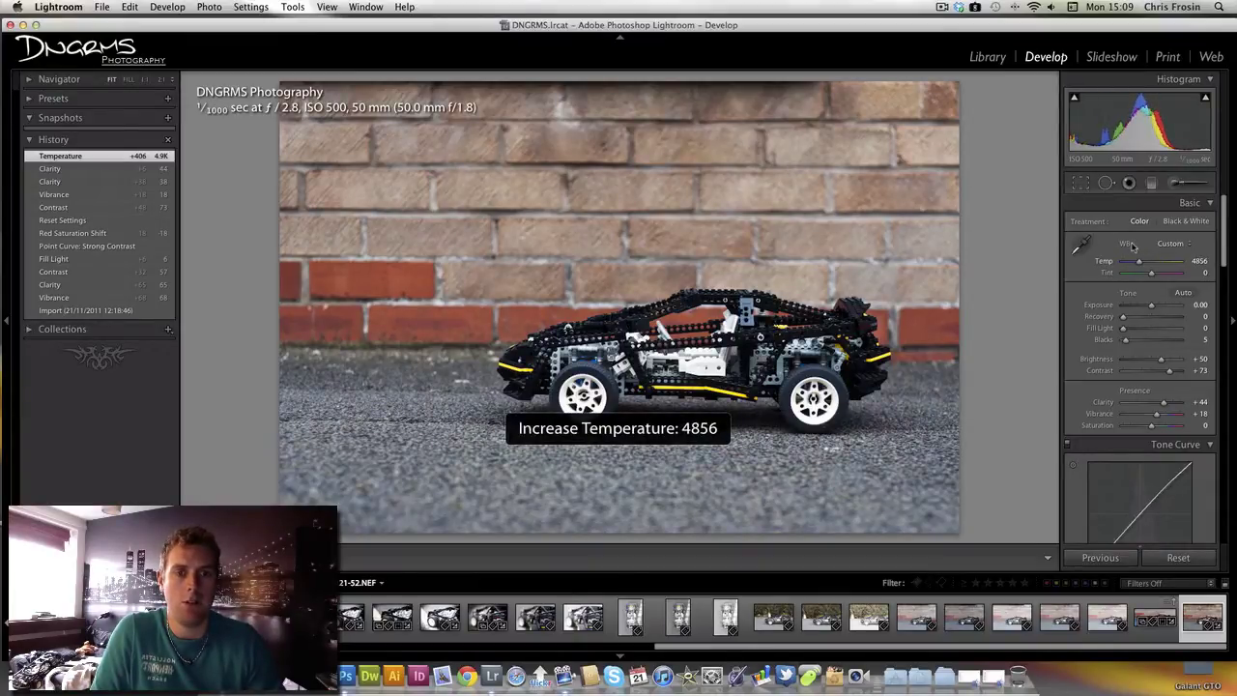
key("equal")
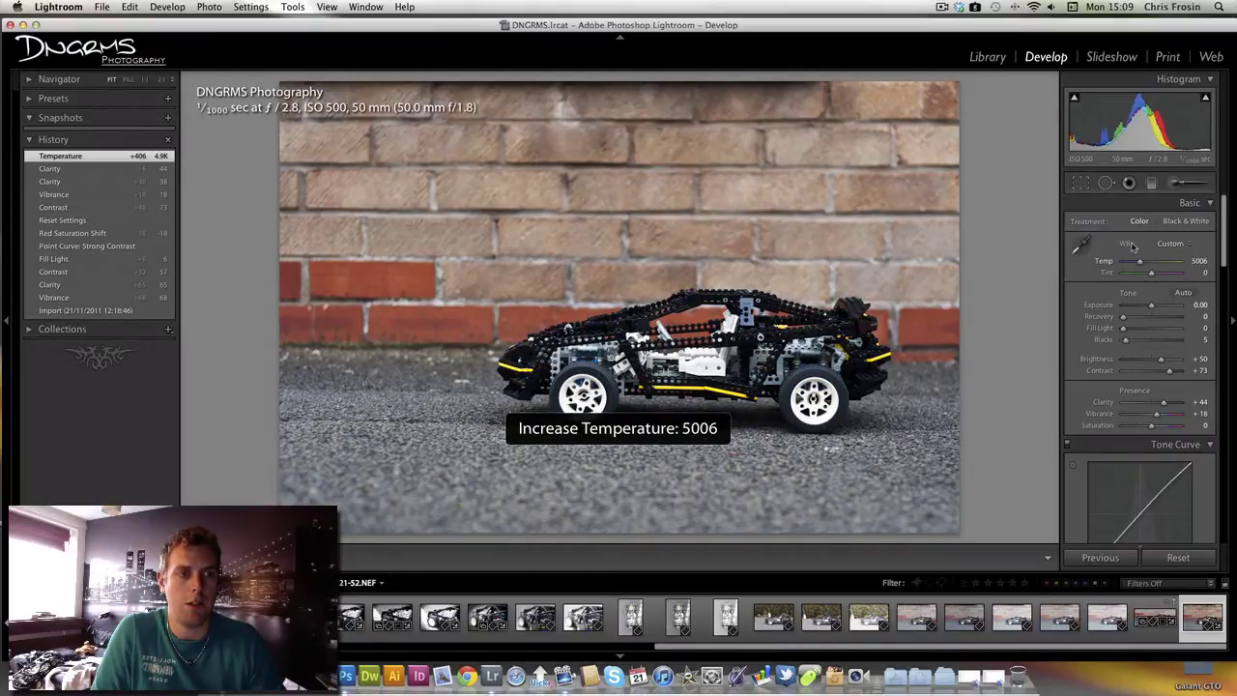
key("minus")
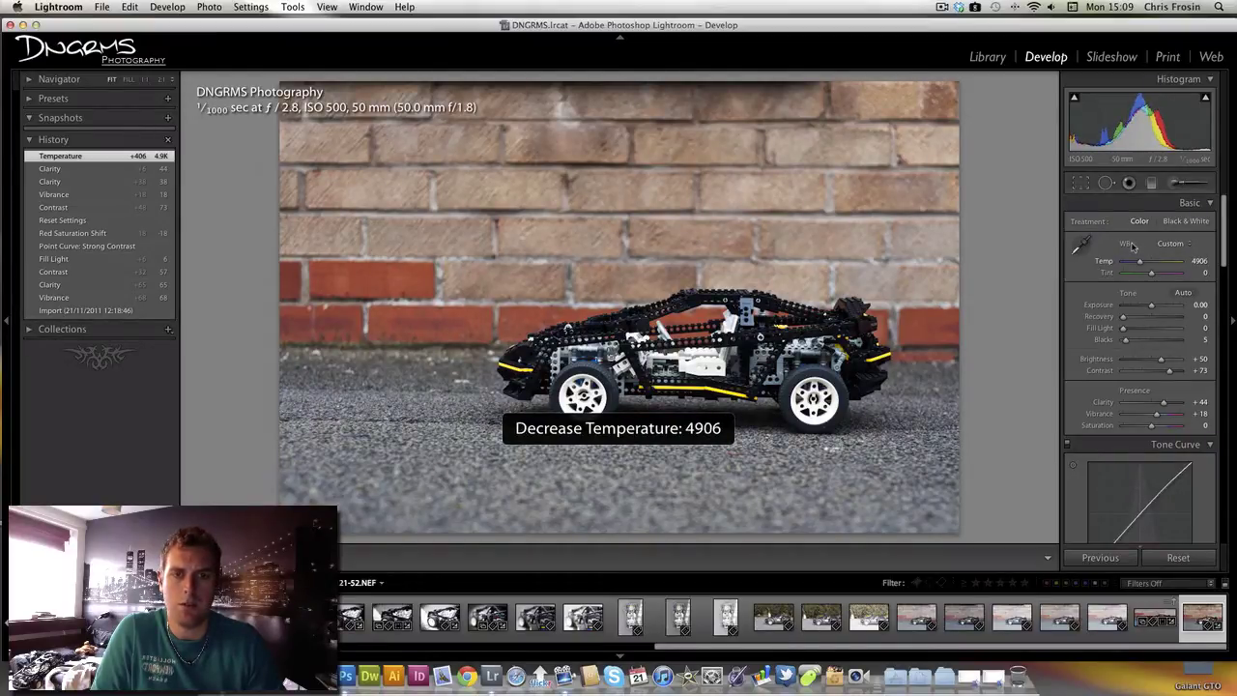
key("equal")
key("equal")
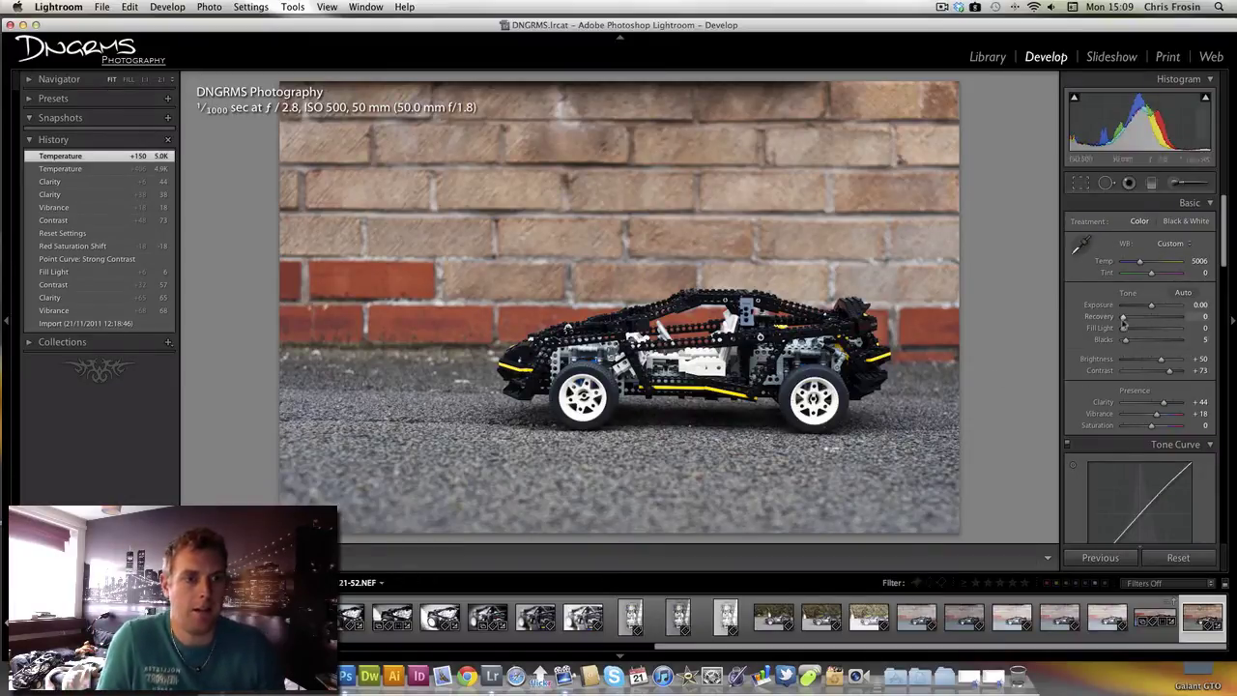
Add Fill Light of 4 and apply the Strong Contrast point curve.
left_click_drag(1123, 328, 1126, 330)
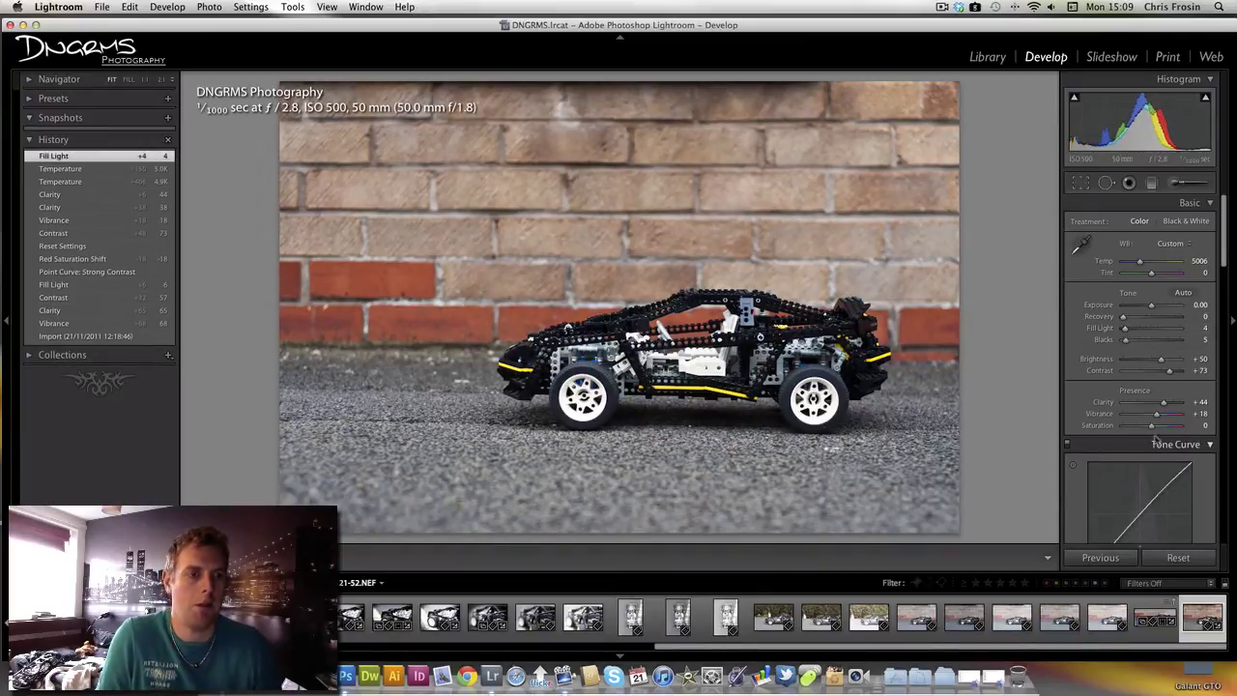
scroll(1224, 245, "down", 8)
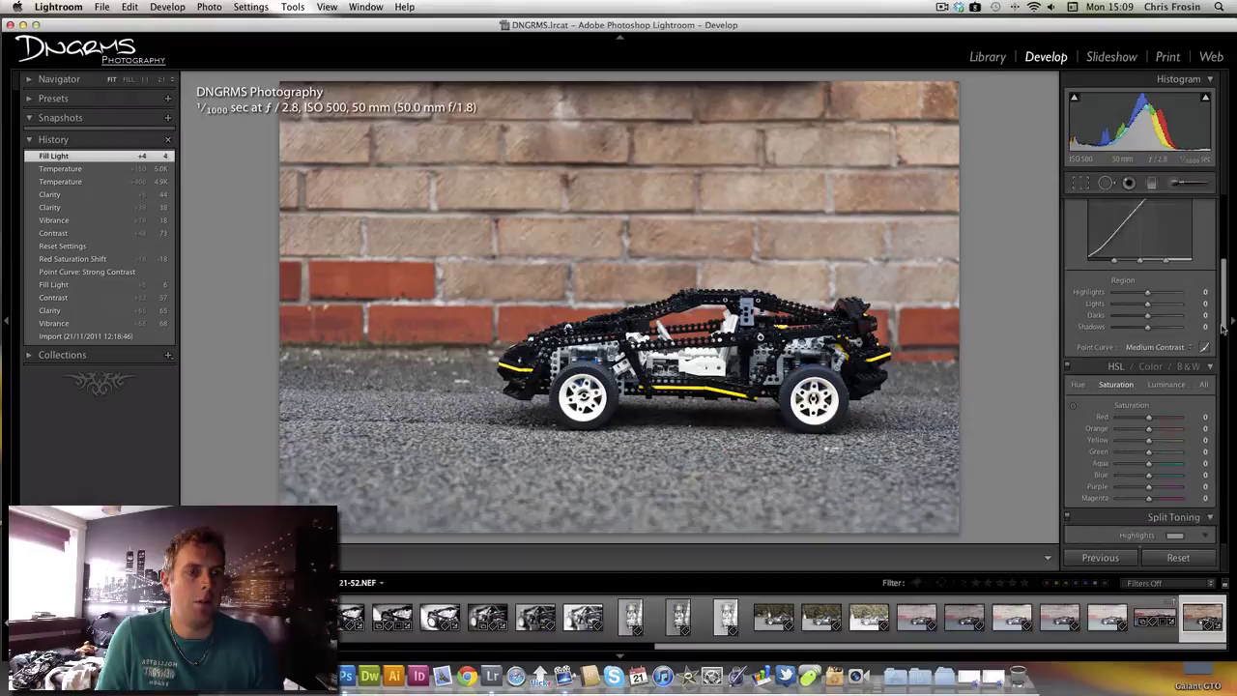
left_click(1160, 337)
left_click(1150, 347)
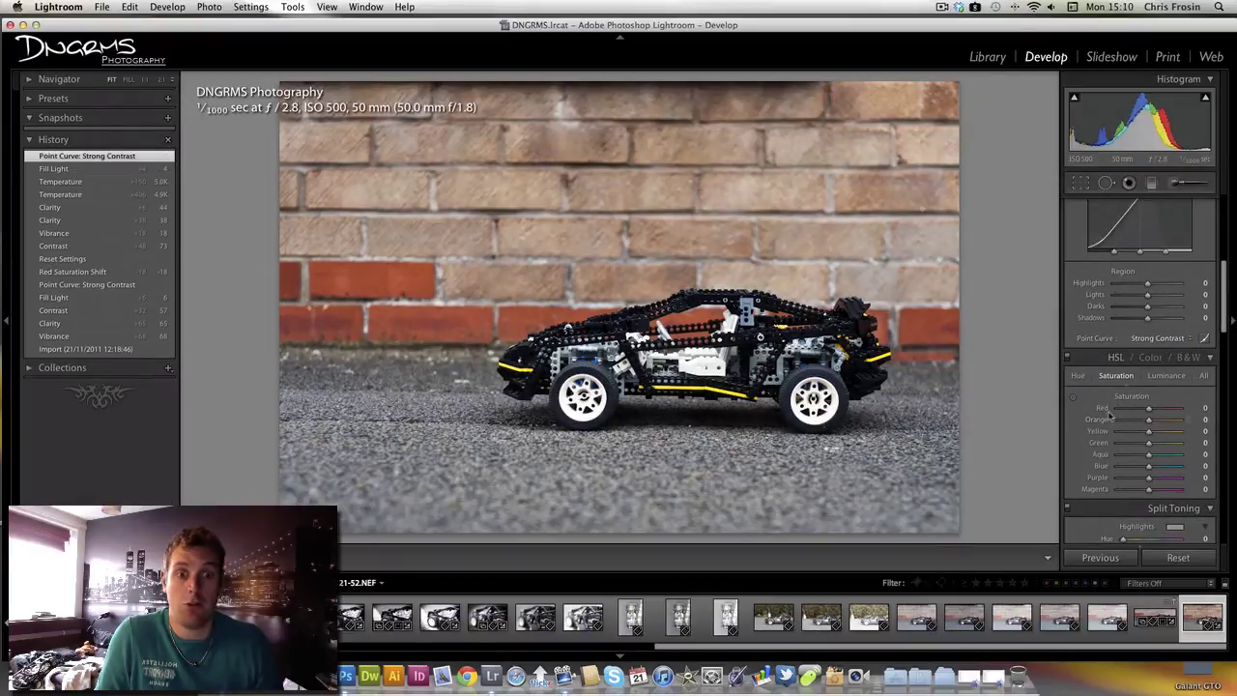
scroll(1220, 316, "up", 3)
scroll(1220, 316, "down", 3)
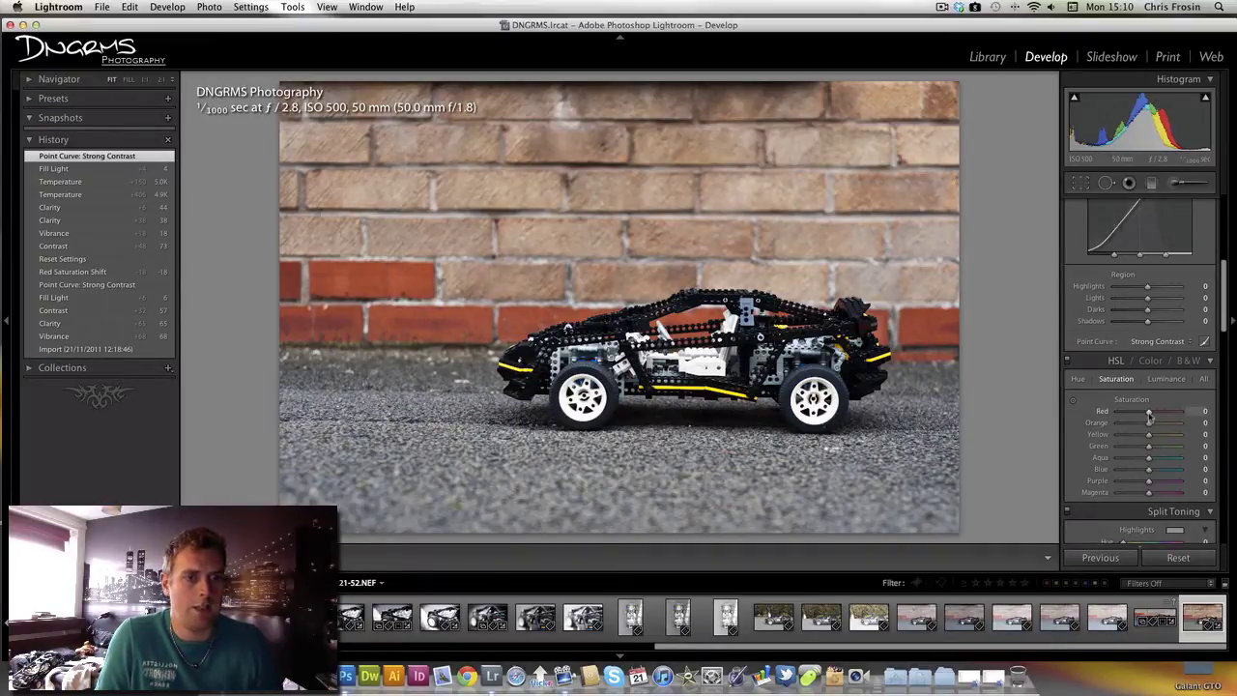
Desaturate the bricks with the HSL Saturation picker to Red −21 and Orange −30.
left_click(1124, 384)
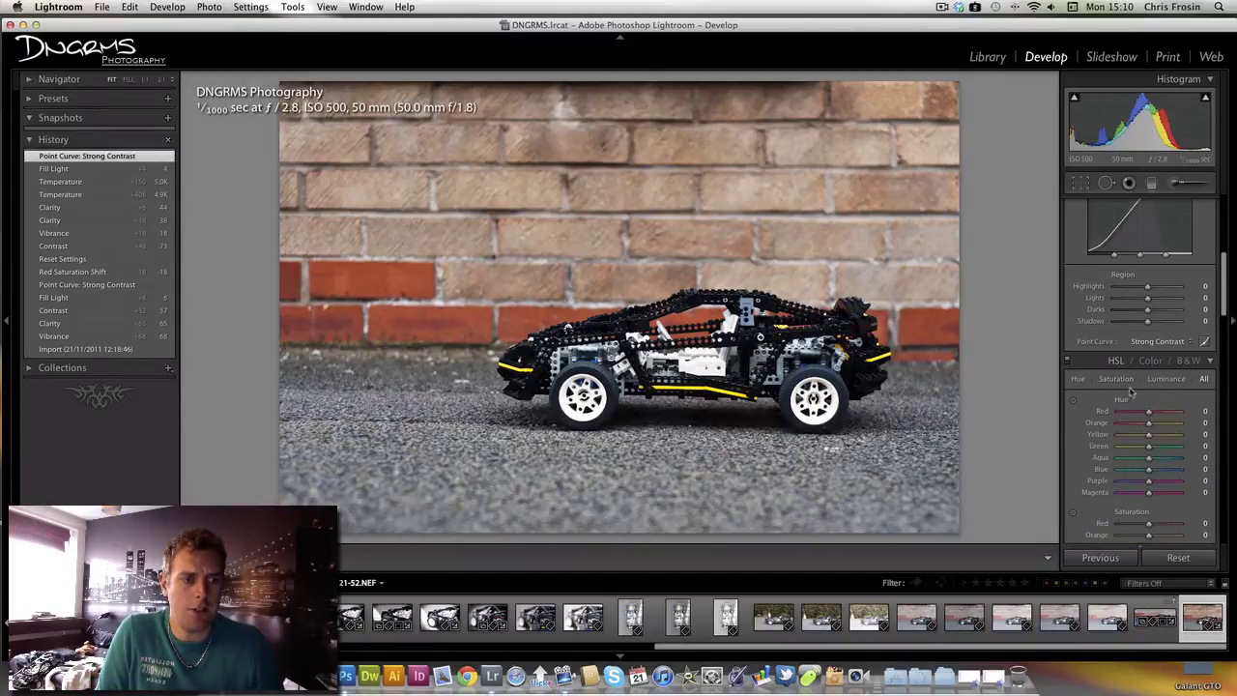
left_click(1117, 384)
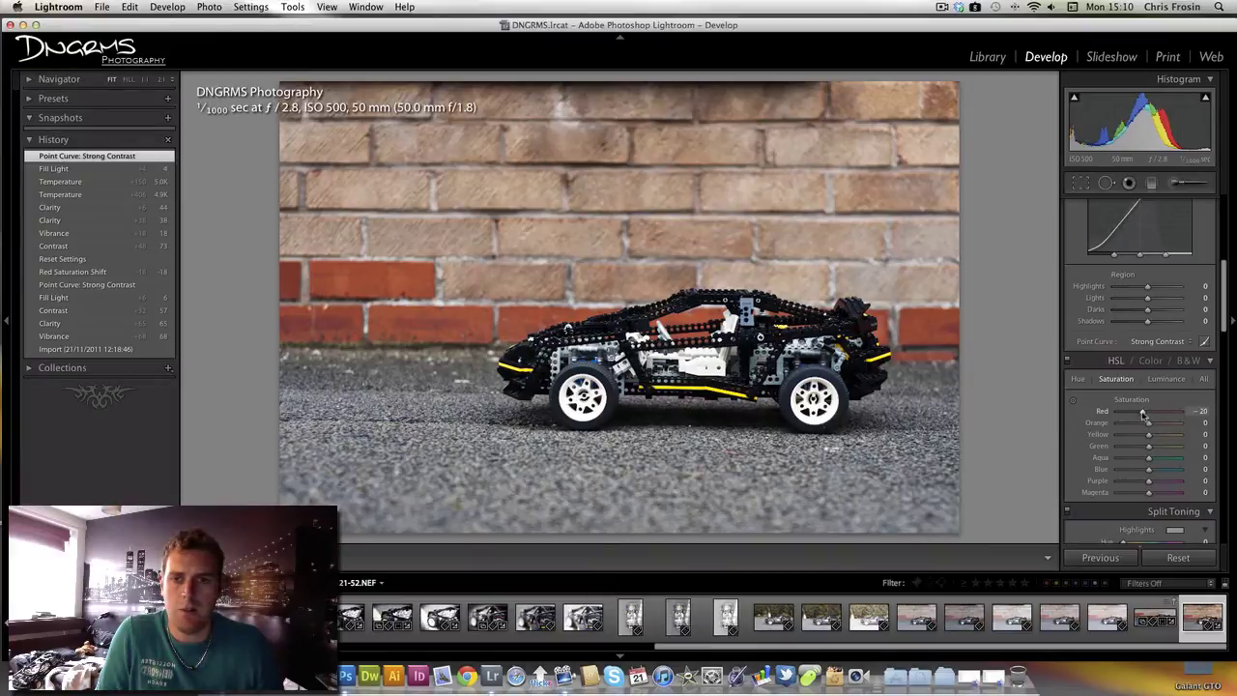
left_click_drag(1137, 414, 1146, 416)
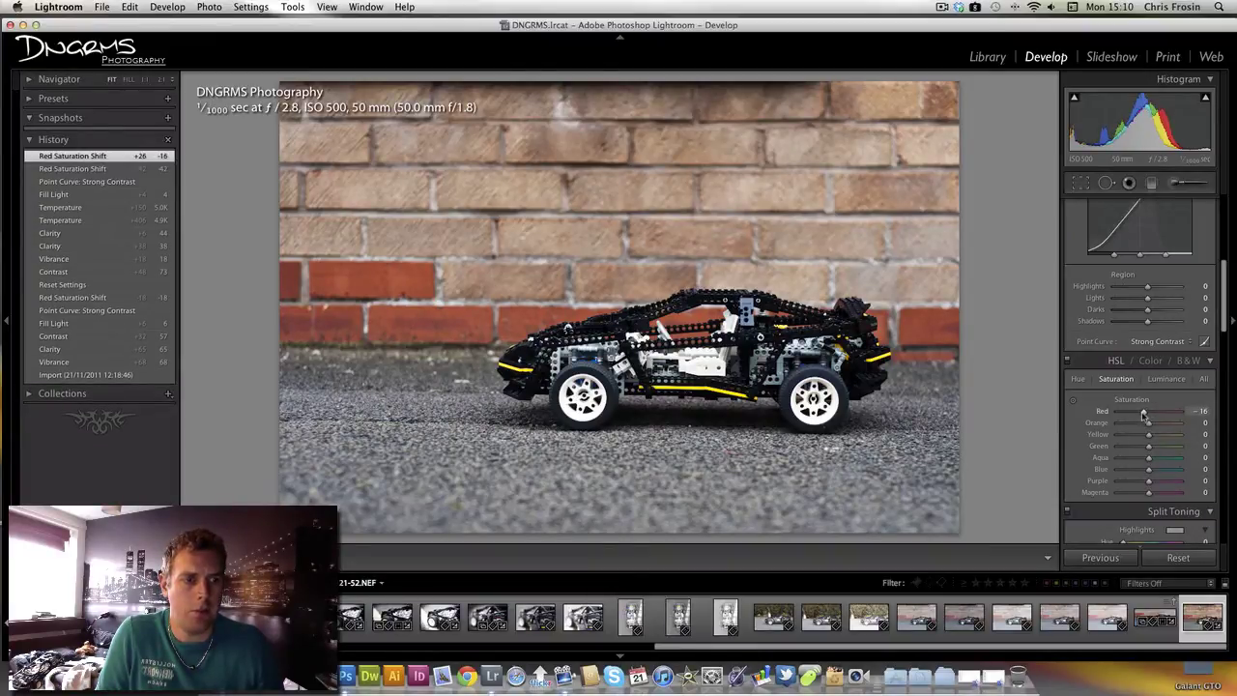
double_click(1144, 414)
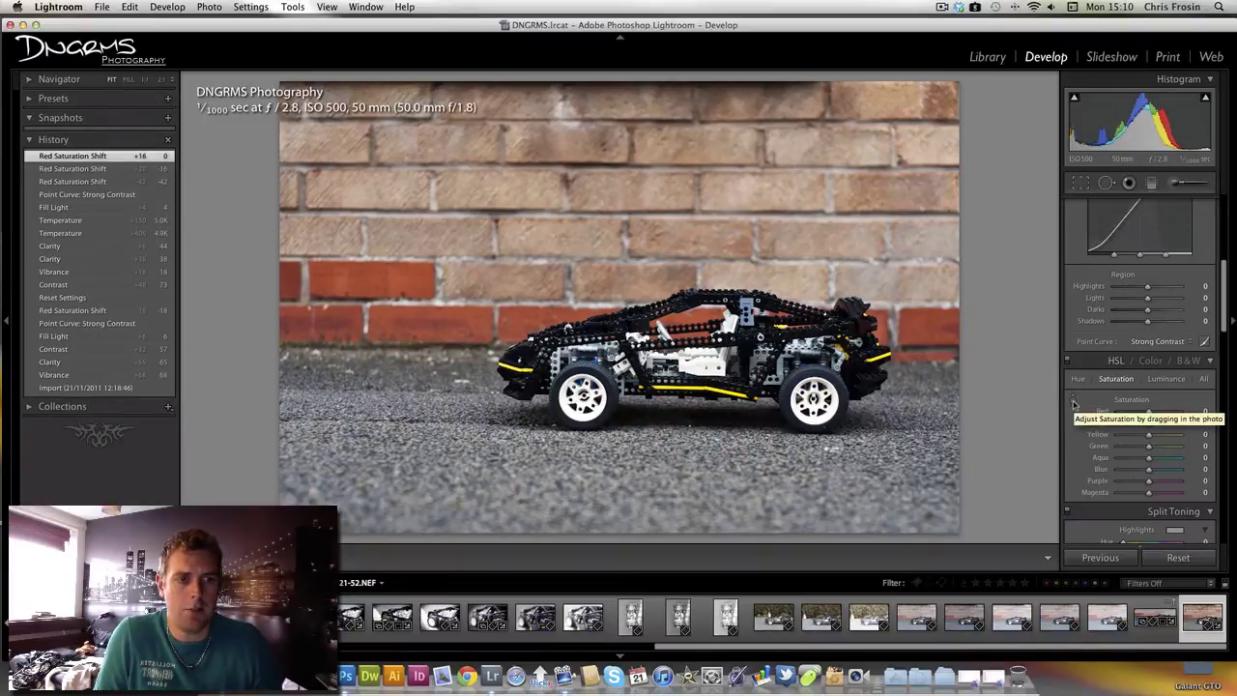
left_click(1074, 405)
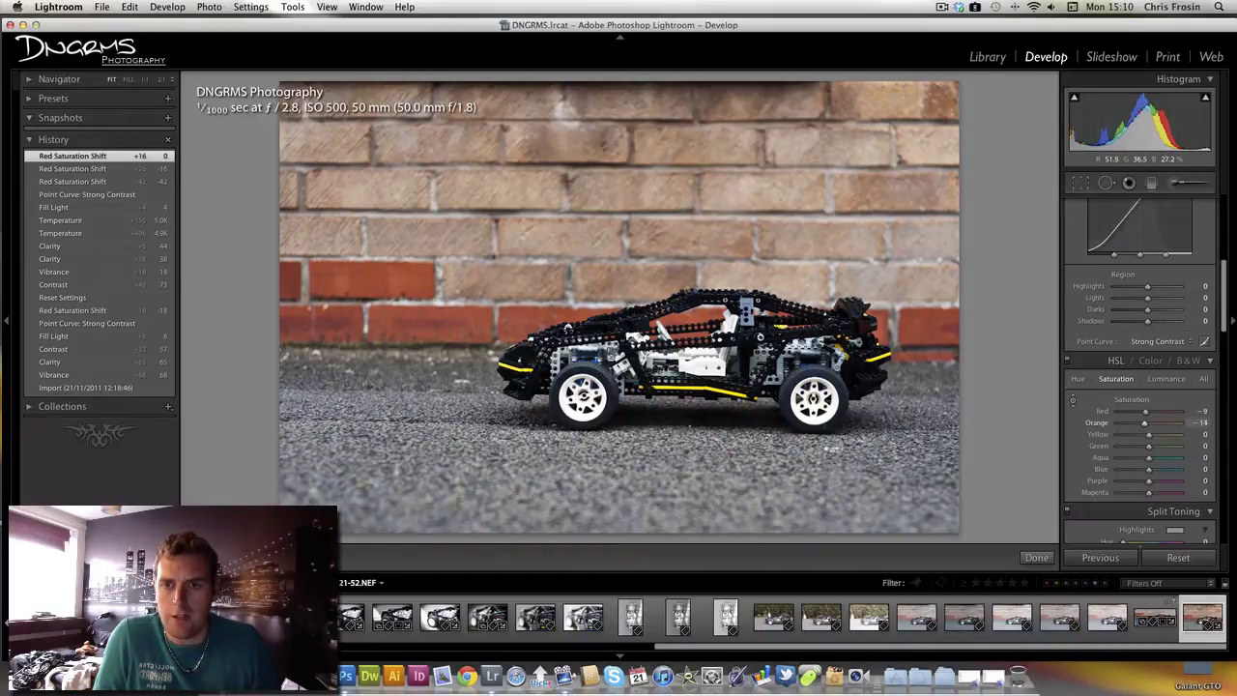
left_click_drag(735, 290, 735, 322)
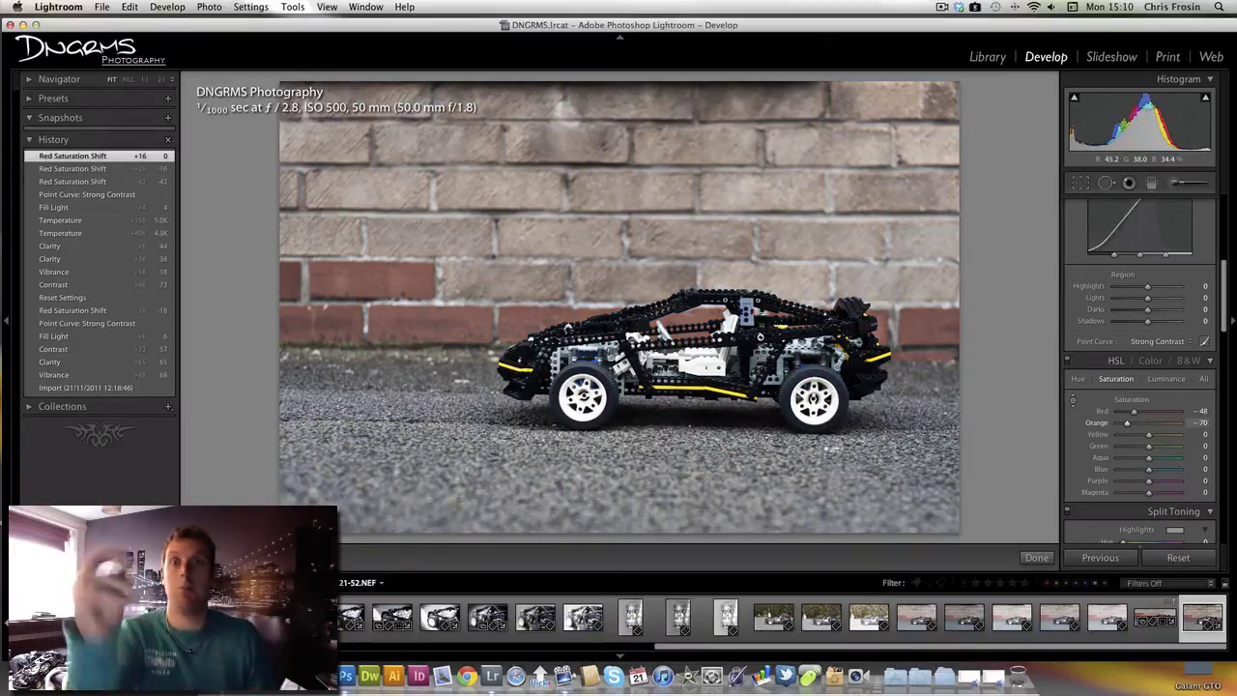
left_click_drag(735, 322, 735, 245)
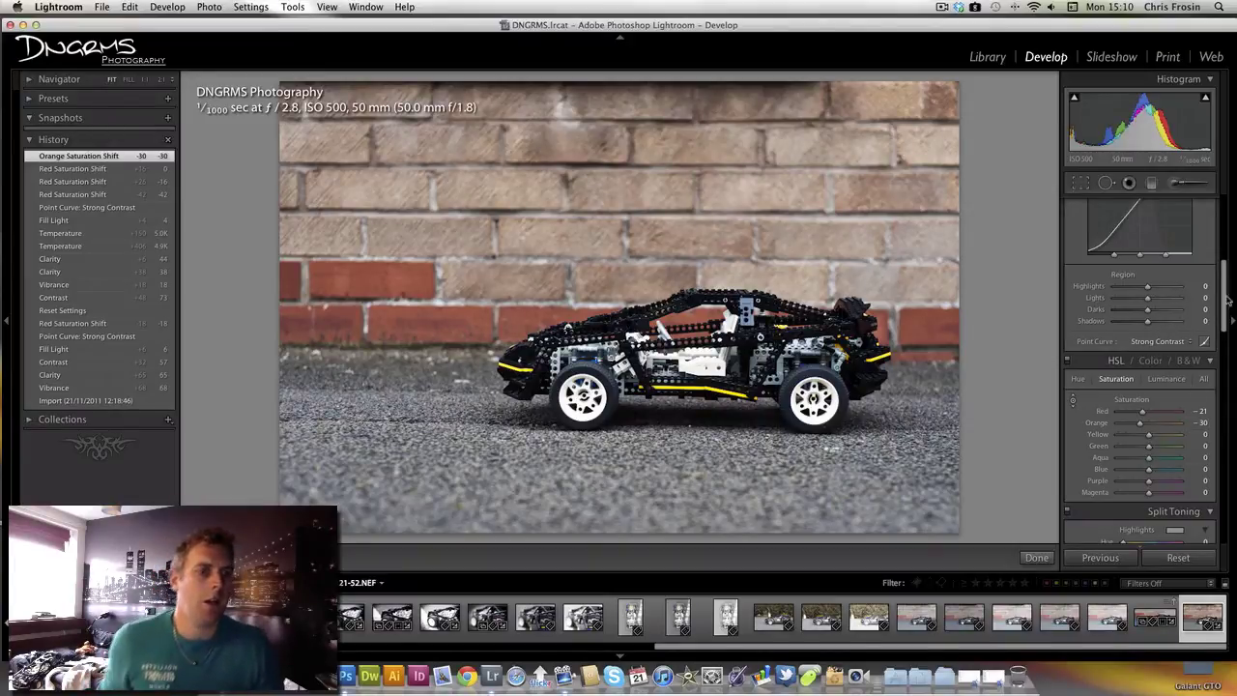
left_click_drag(1228, 301, 1221, 407)
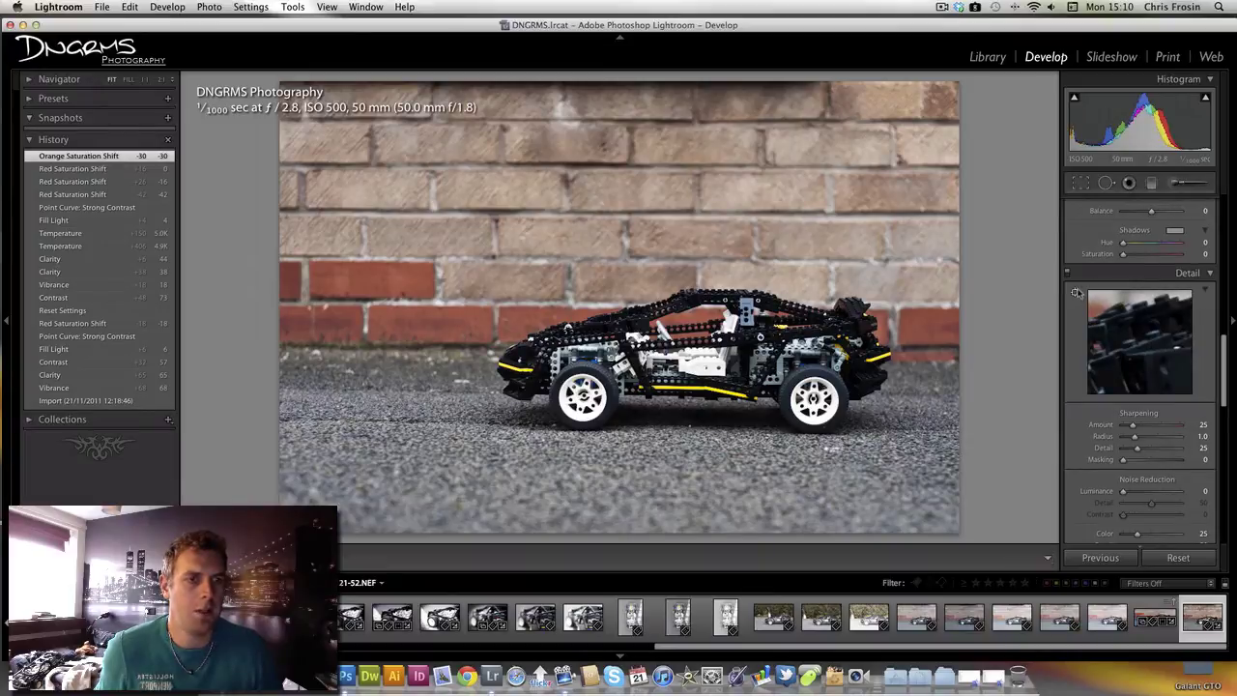
Set sharpening to Amount 49 with Masking 93 and luminance noise reduction to 13.
left_click_drag(1131, 319, 1211, 365)
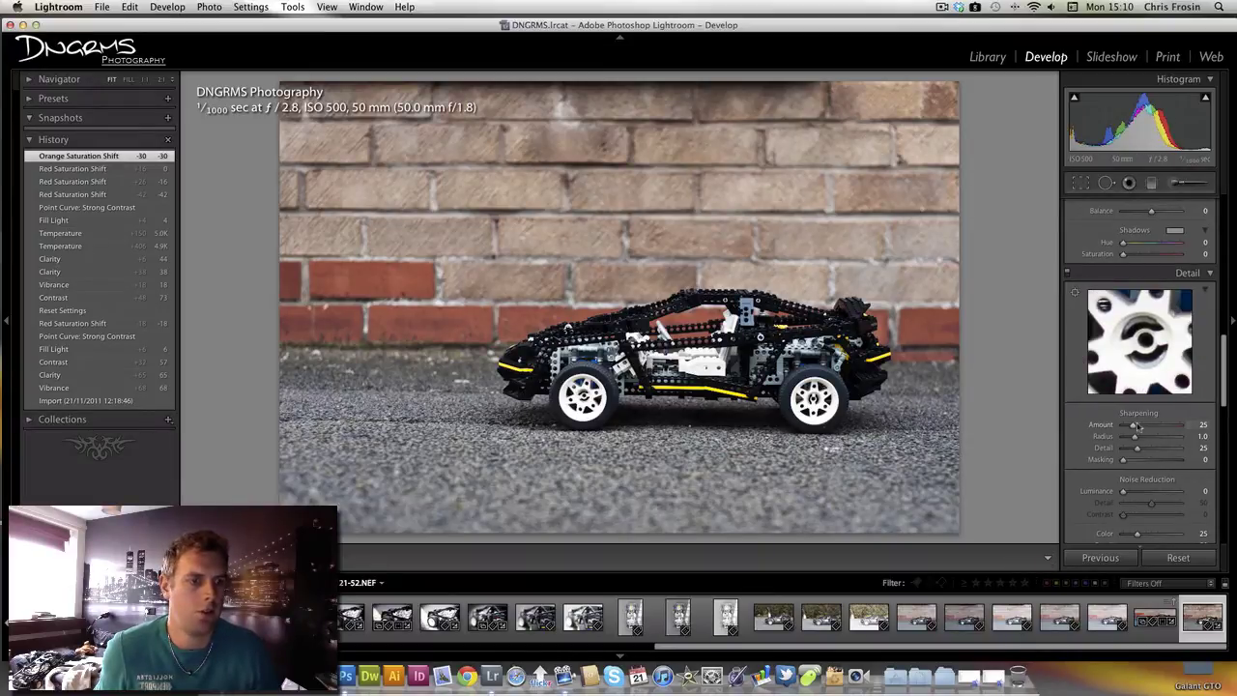
left_click_drag(1123, 459, 1135, 500)
scroll(1203, 481, "up", 4)
scroll(1204, 481, "down", 10)
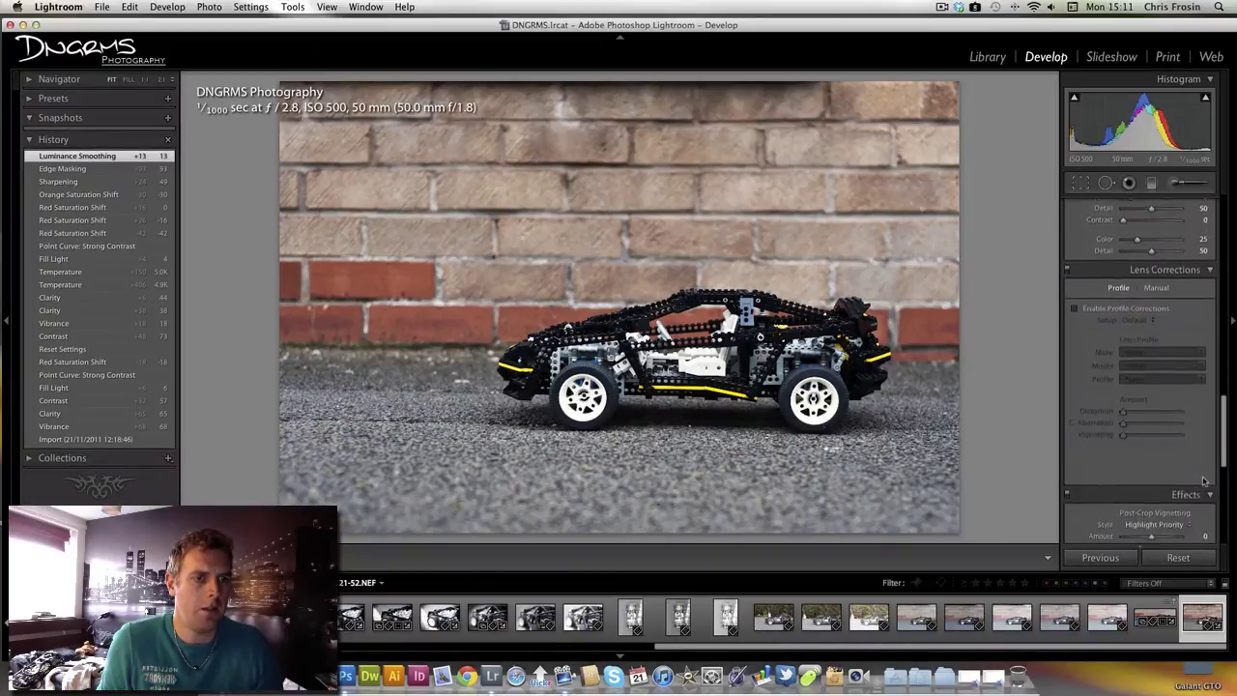
scroll(1203, 480, "down", 1)
scroll(1189, 435, "up", 10)
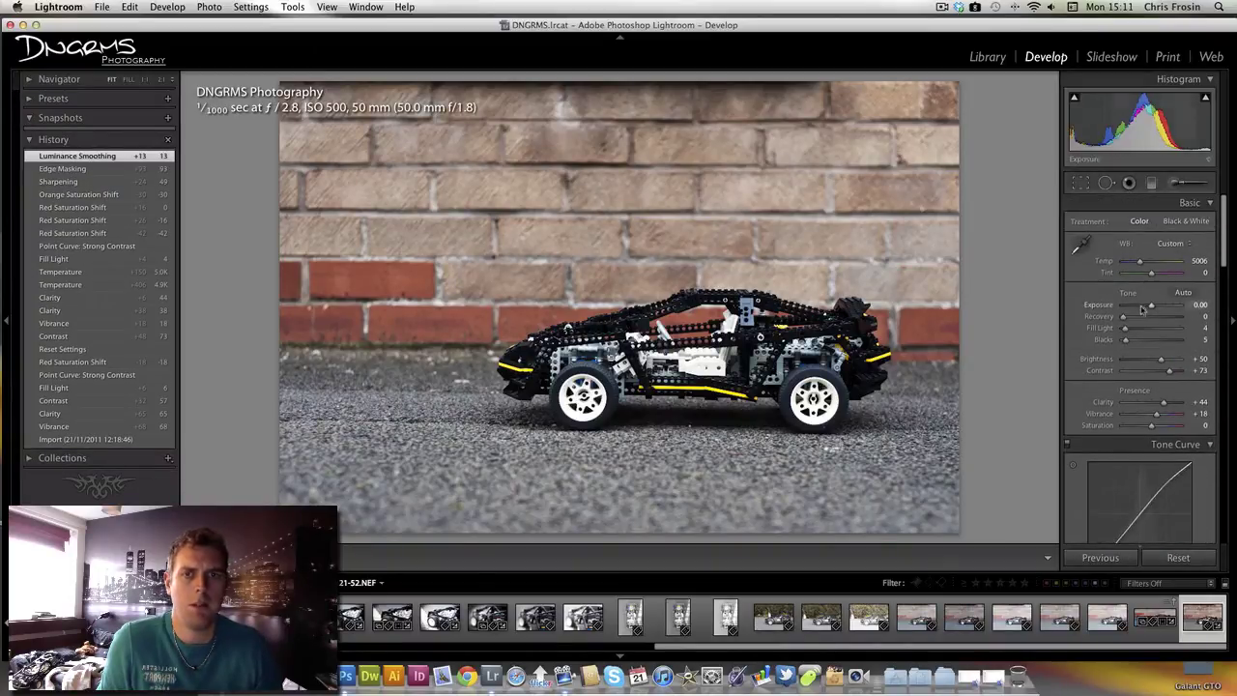
Send the photo to Photoshop CS5 via Edit In, opening Lego_20111121-52.NEF.
right_click(635, 270)
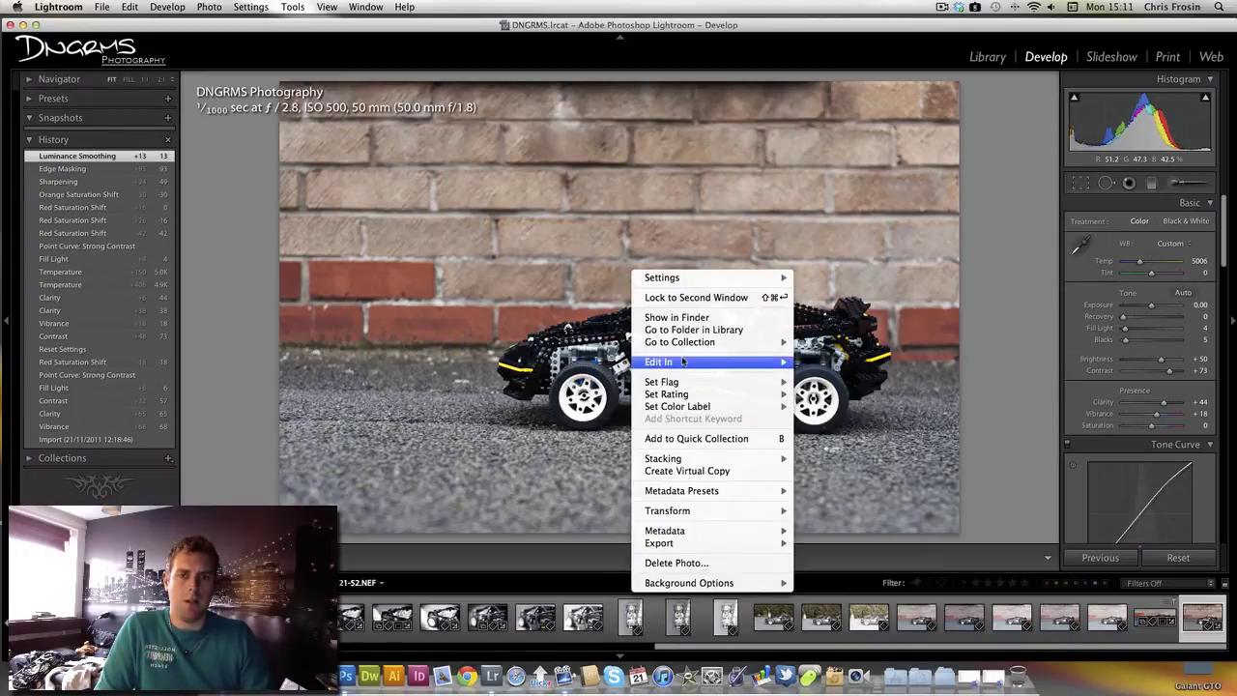
mouse_move(683, 363)
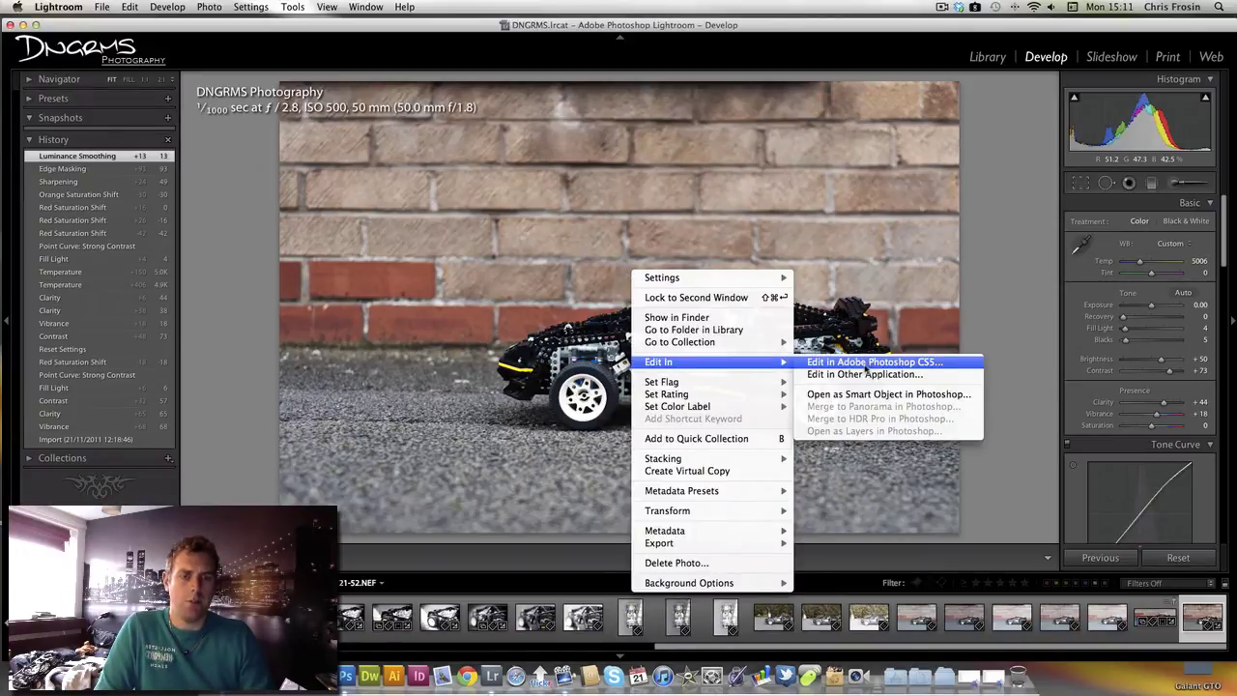
left_click(868, 363)
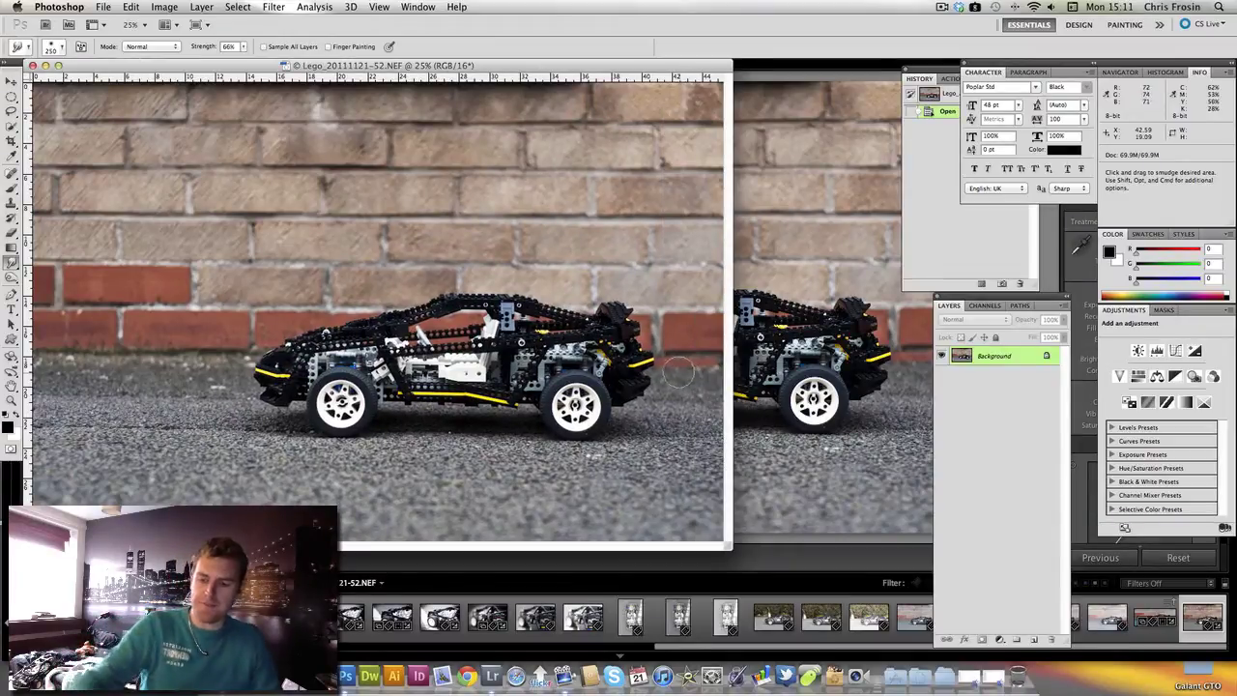
left_click(789, 66)
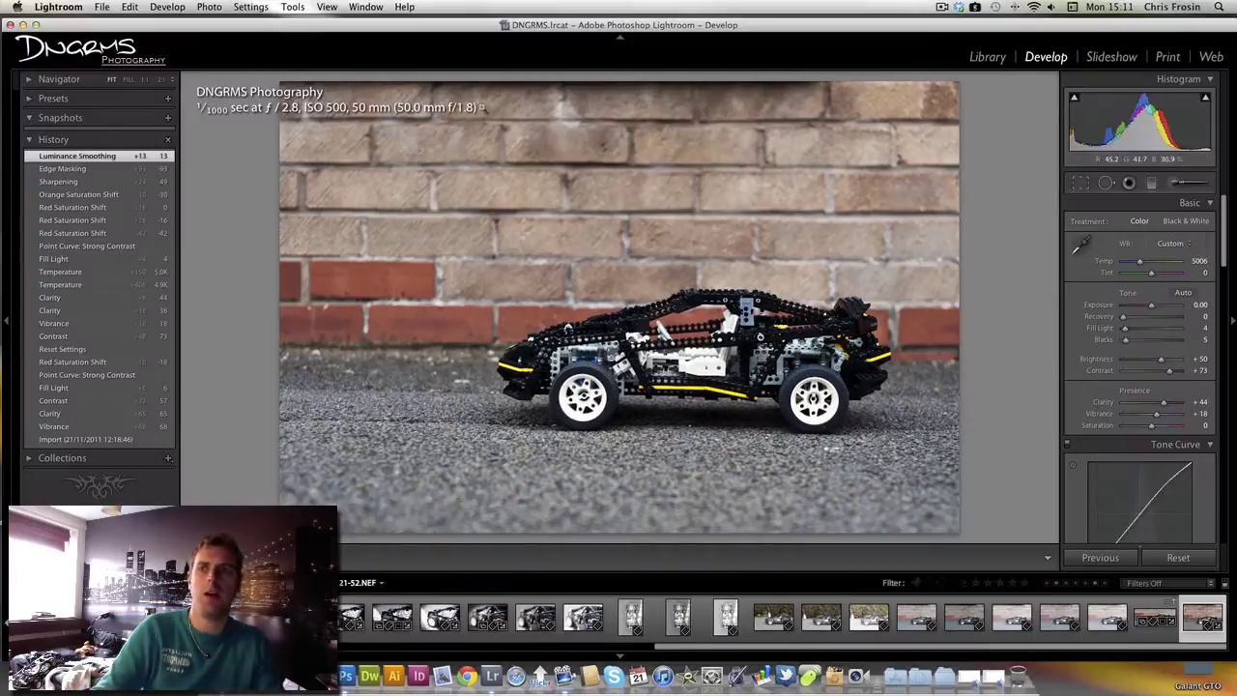
left_click(14, 27)
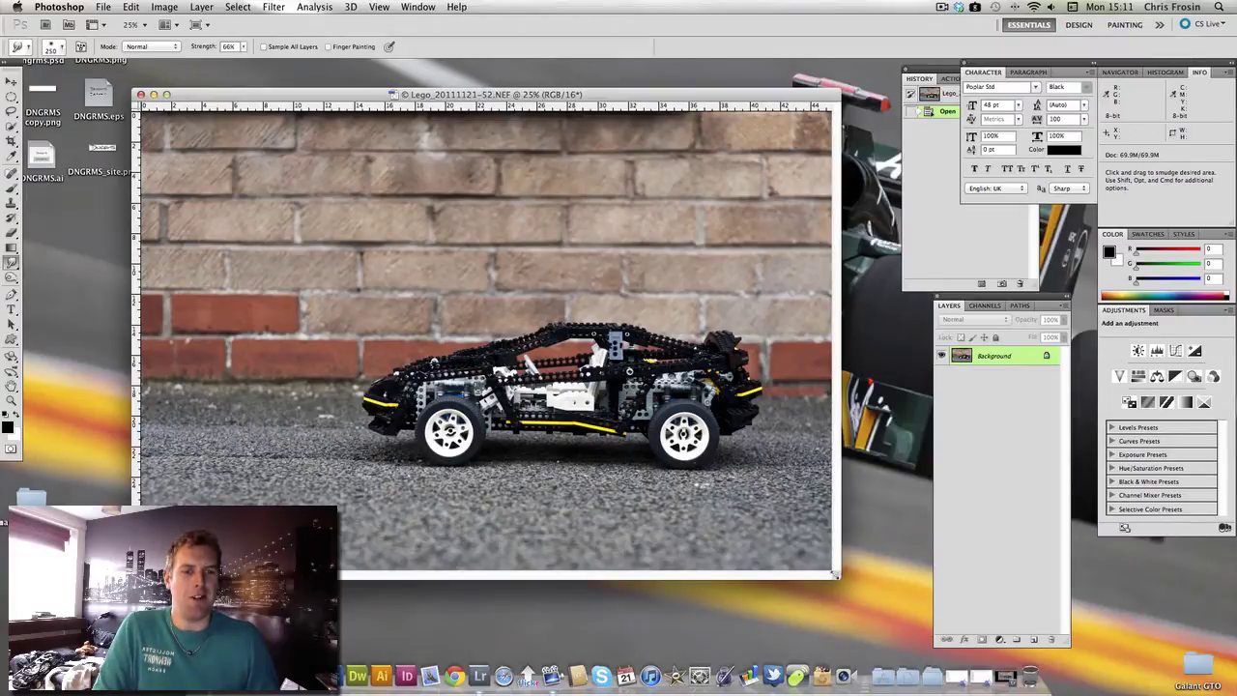
Drag the document window's corner to enlarge it around the car photo.
left_click_drag(836, 574, 907, 617)
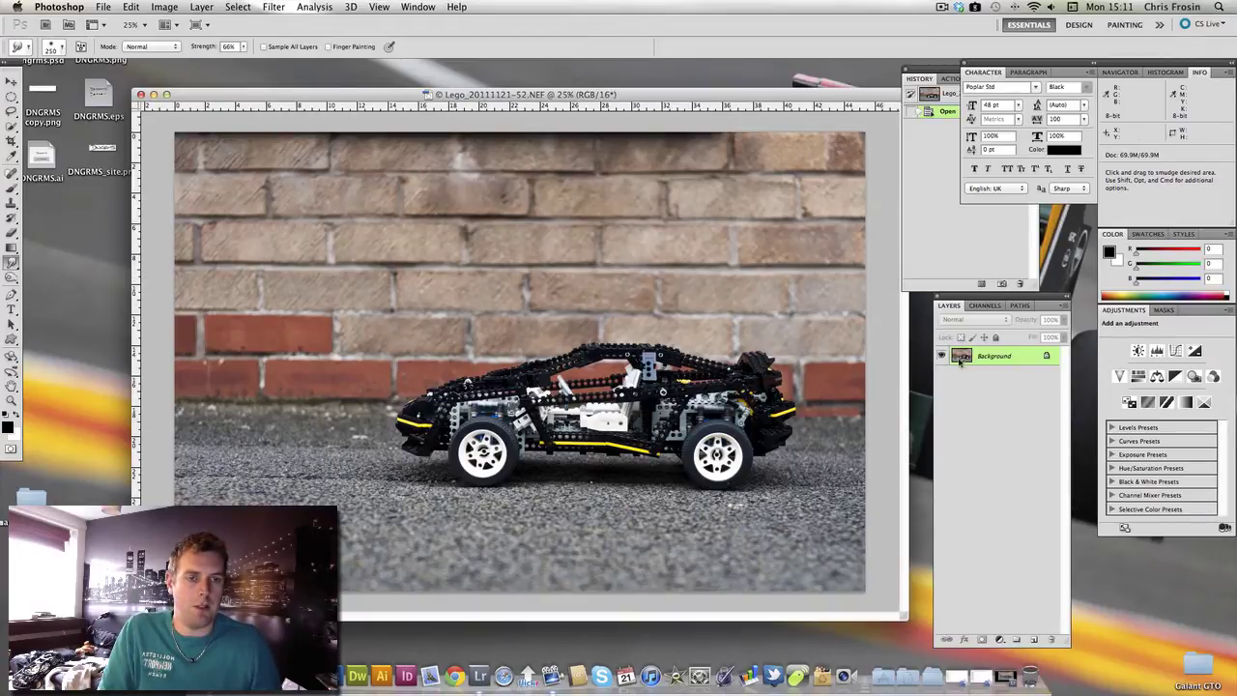
Duplicate the Background layer into a Background copy layer.
left_click_drag(960, 361, 1036, 639)
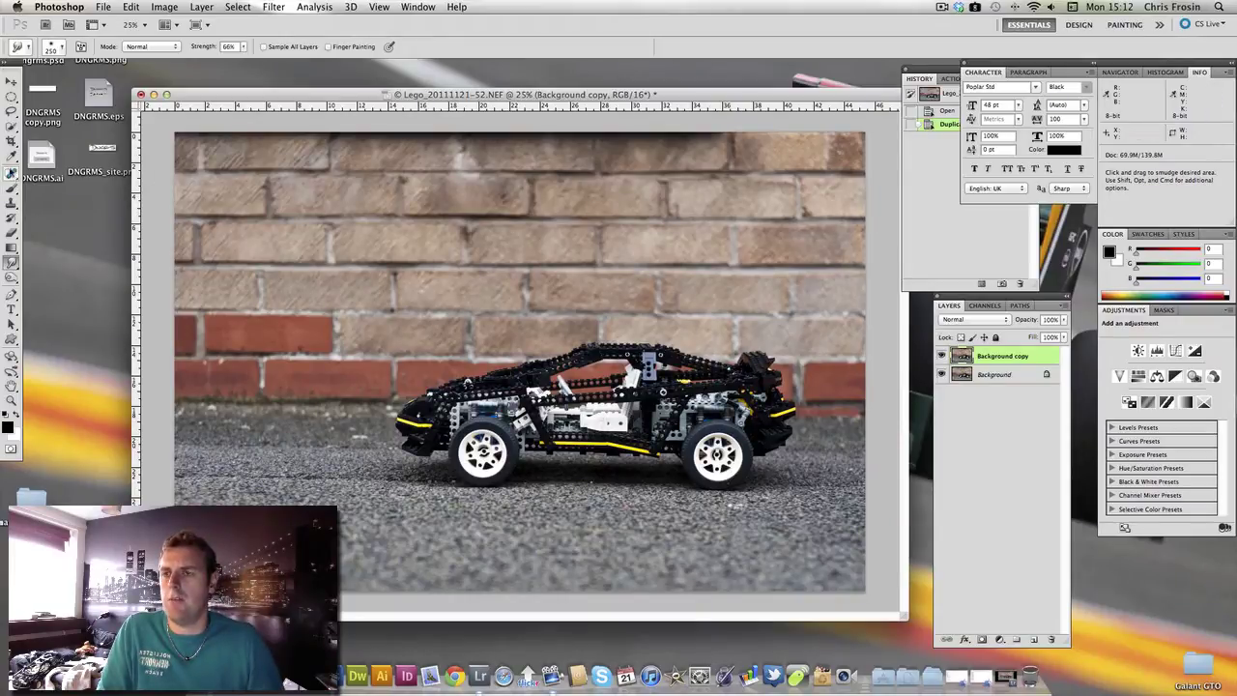
left_click(11, 125)
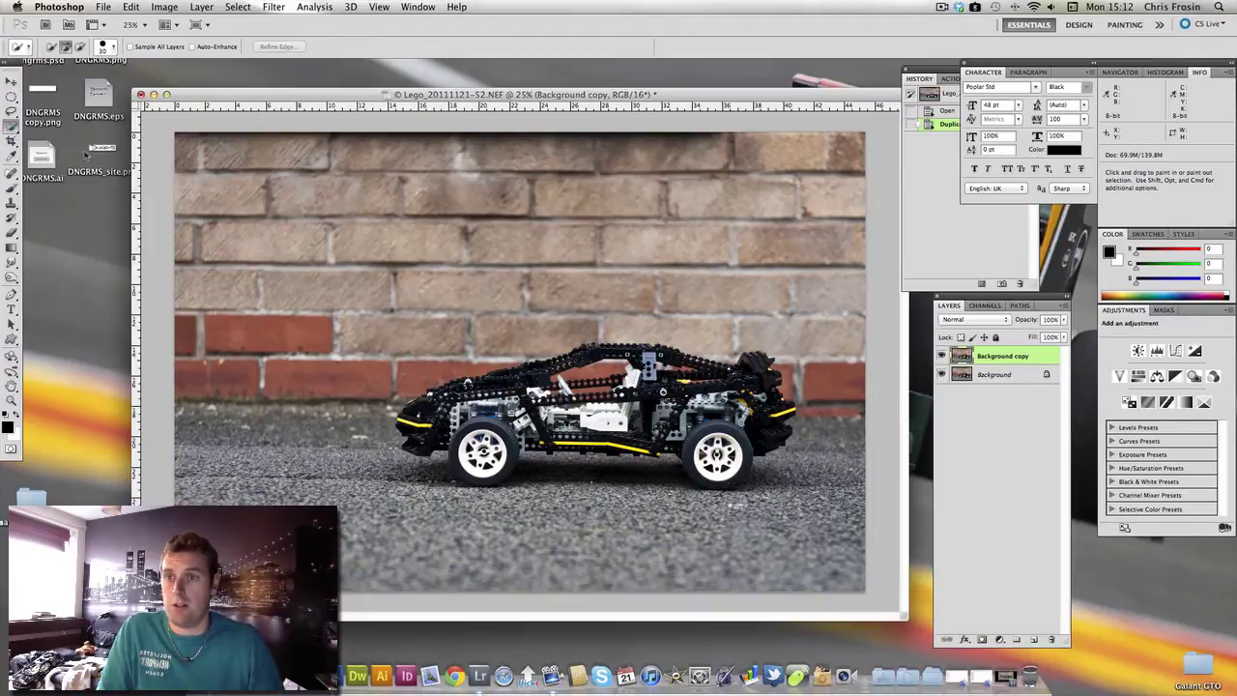
Quick-select the brick wall and road around the car, then enter Quick Mask with the car tinted red.
mouse_move(438, 225)
left_mouse_down()
mouse_move(676, 248)
mouse_move(796, 232)
mouse_move(594, 200)
mouse_move(759, 157)
mouse_move(684, 151)
mouse_move(325, 387)
mouse_move(310, 413)
mouse_move(431, 544)
mouse_move(460, 551)
mouse_move(547, 540)
mouse_move(627, 551)
mouse_move(825, 520)
mouse_move(840, 459)
mouse_move(802, 297)
left_mouse_up()
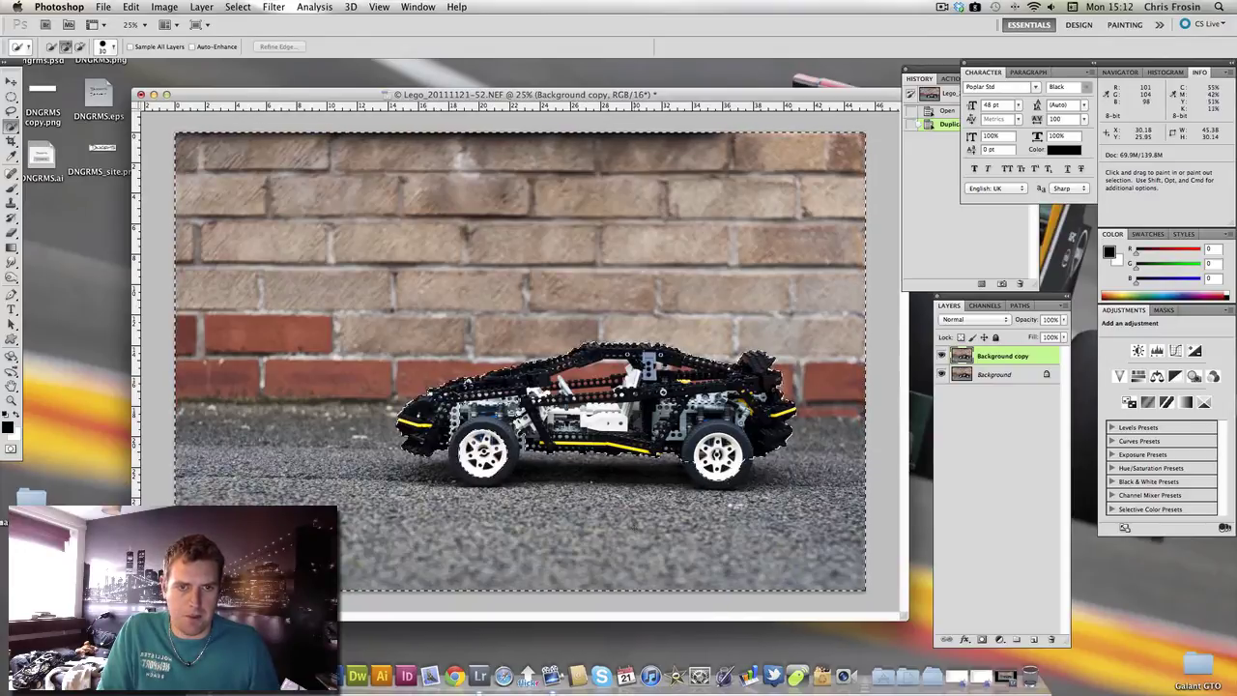
left_click(560, 402)
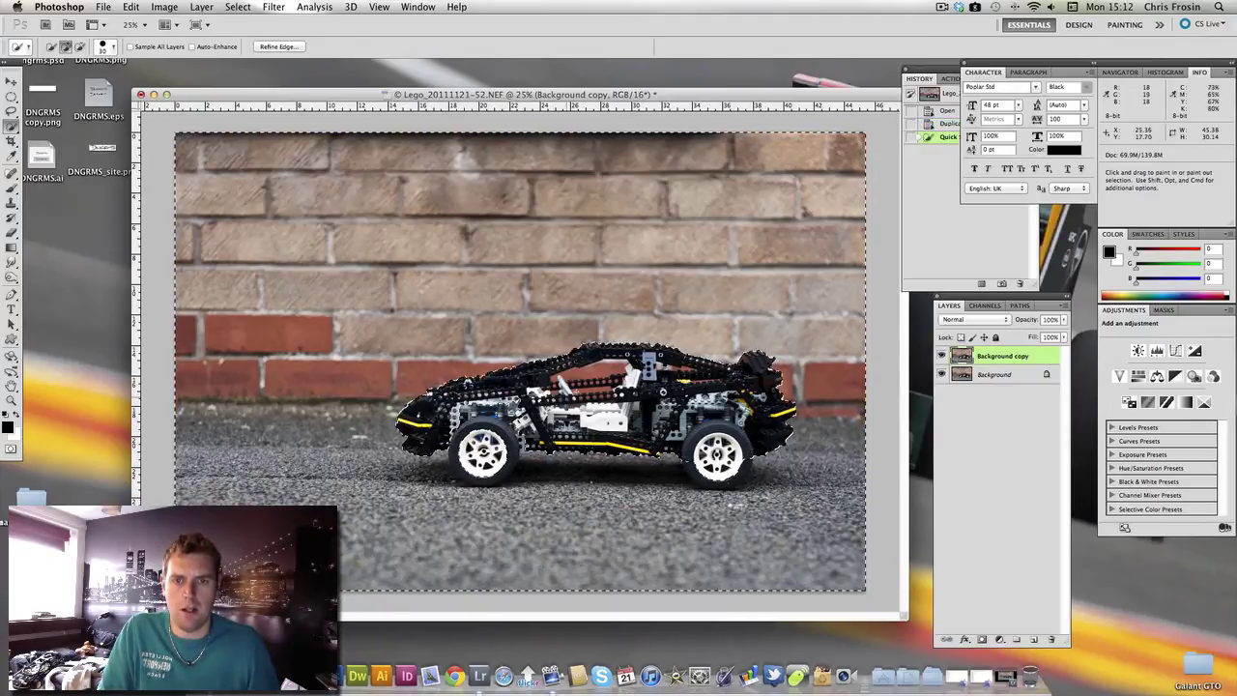
left_click_drag(618, 382, 615, 406)
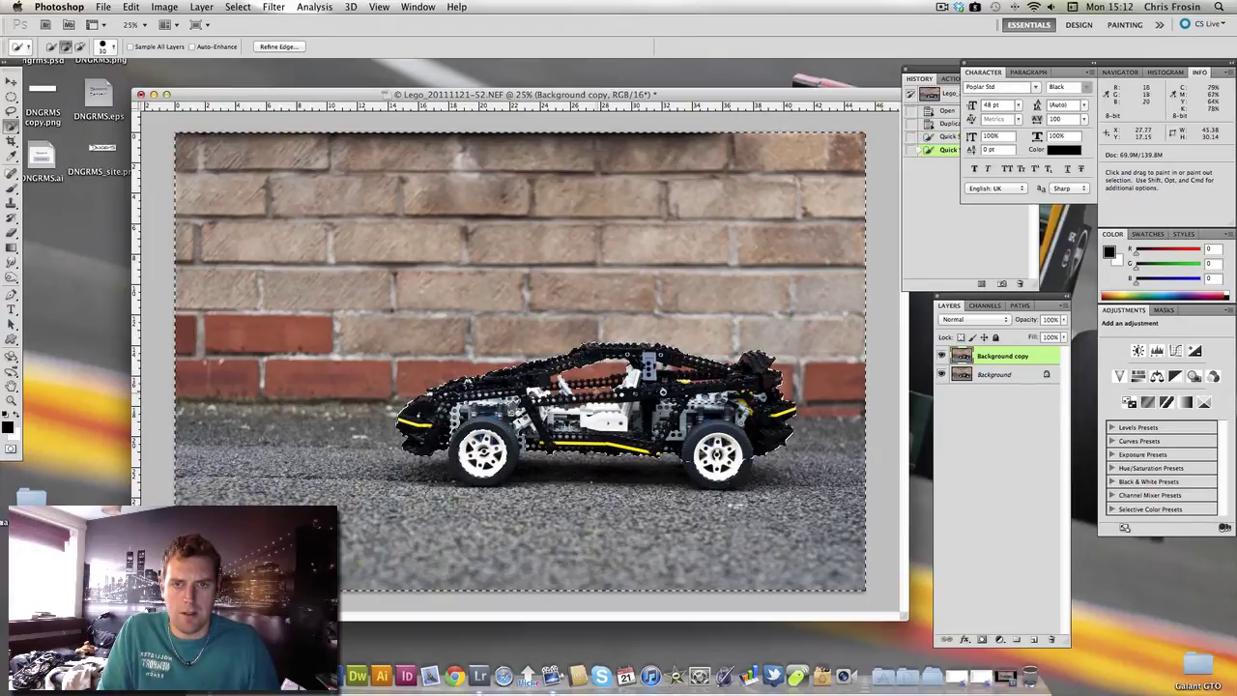
left_click_drag(699, 456, 649, 538)
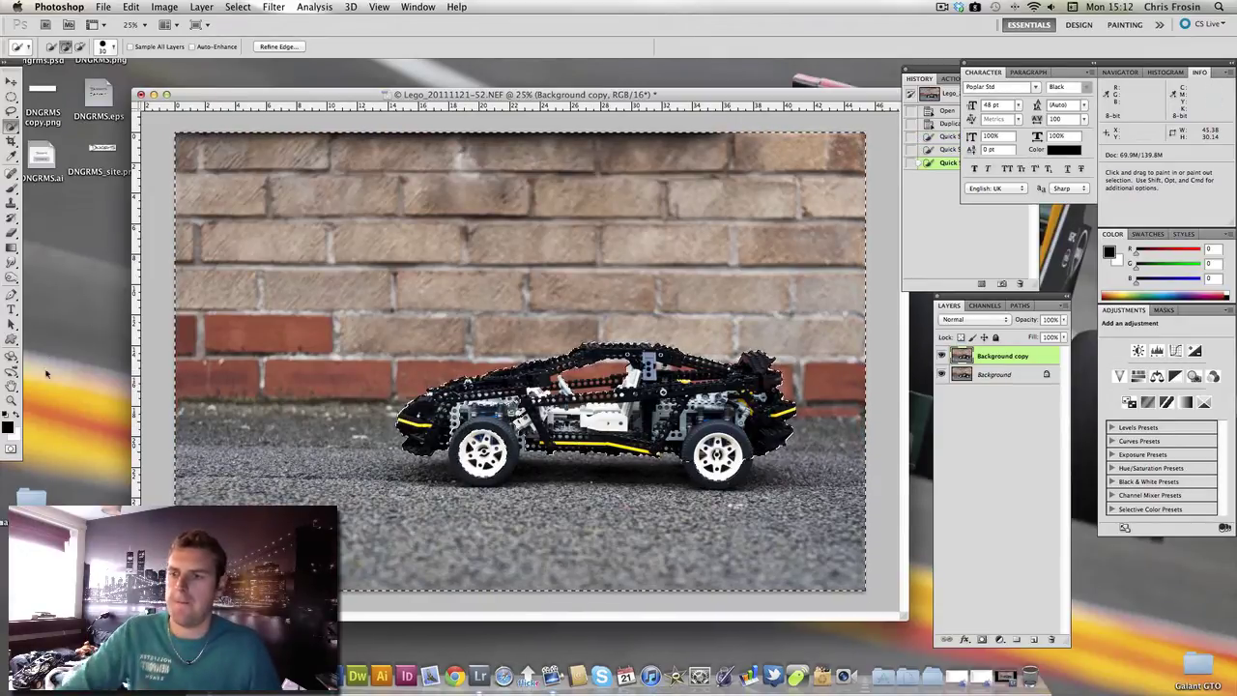
left_click(11, 448)
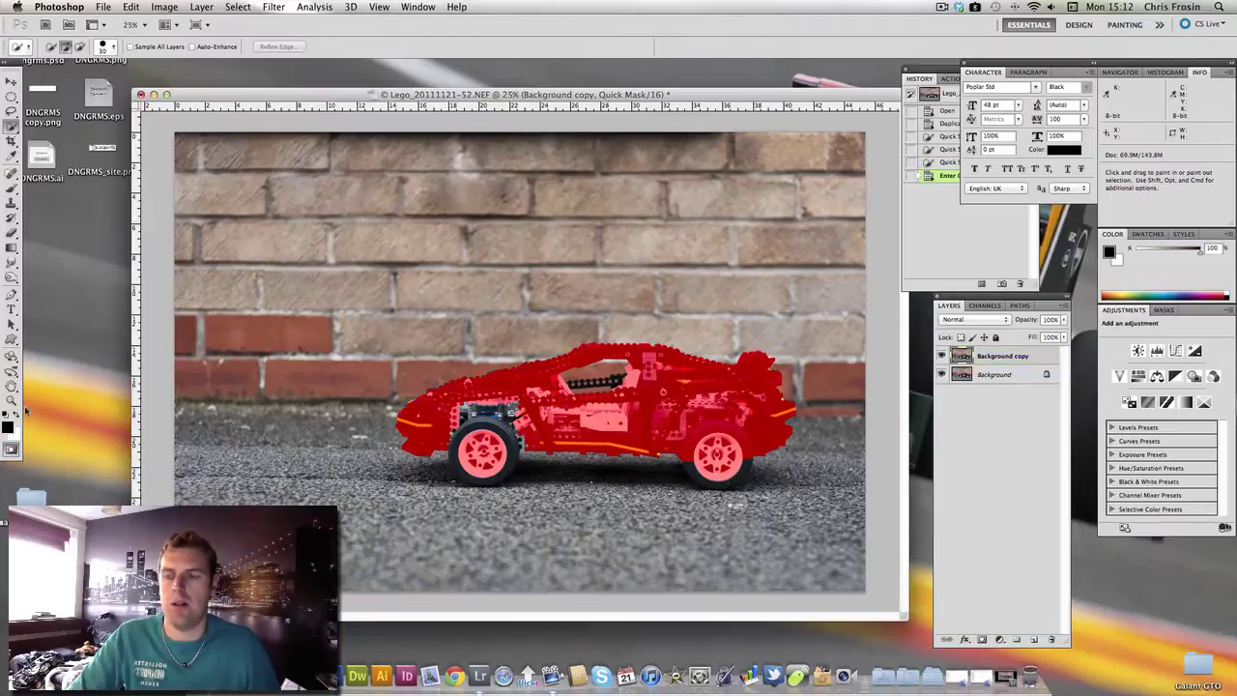
left_click(11, 451)
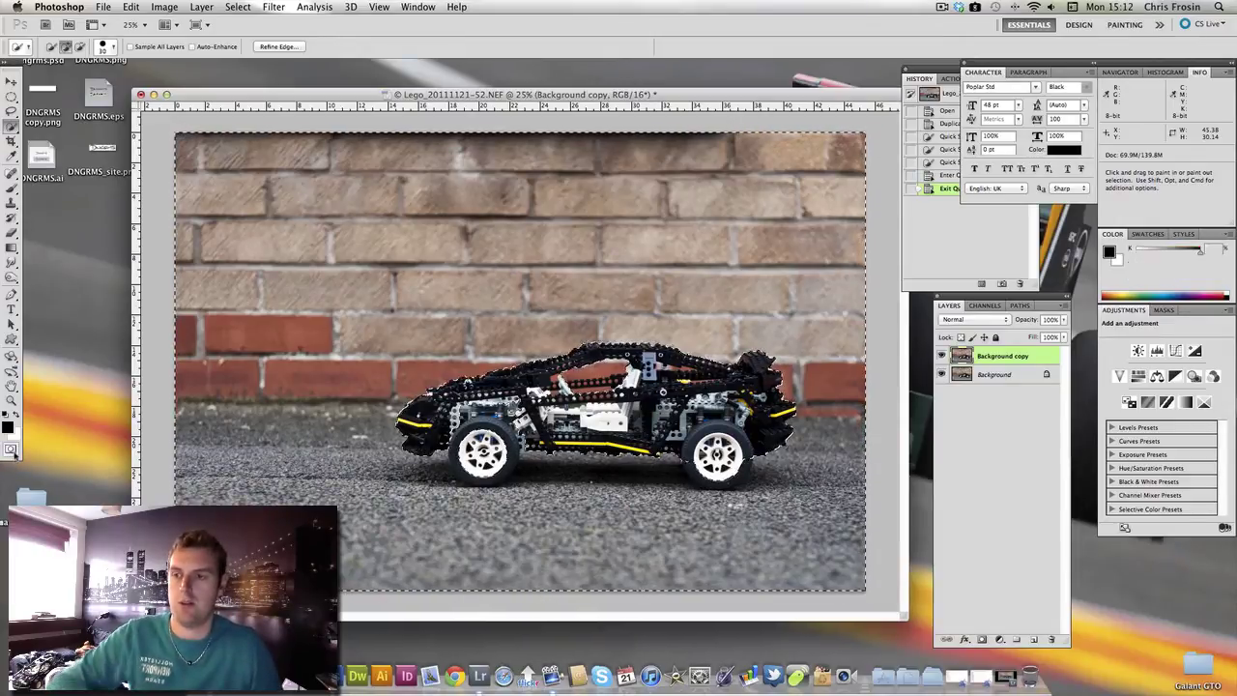
key("q")
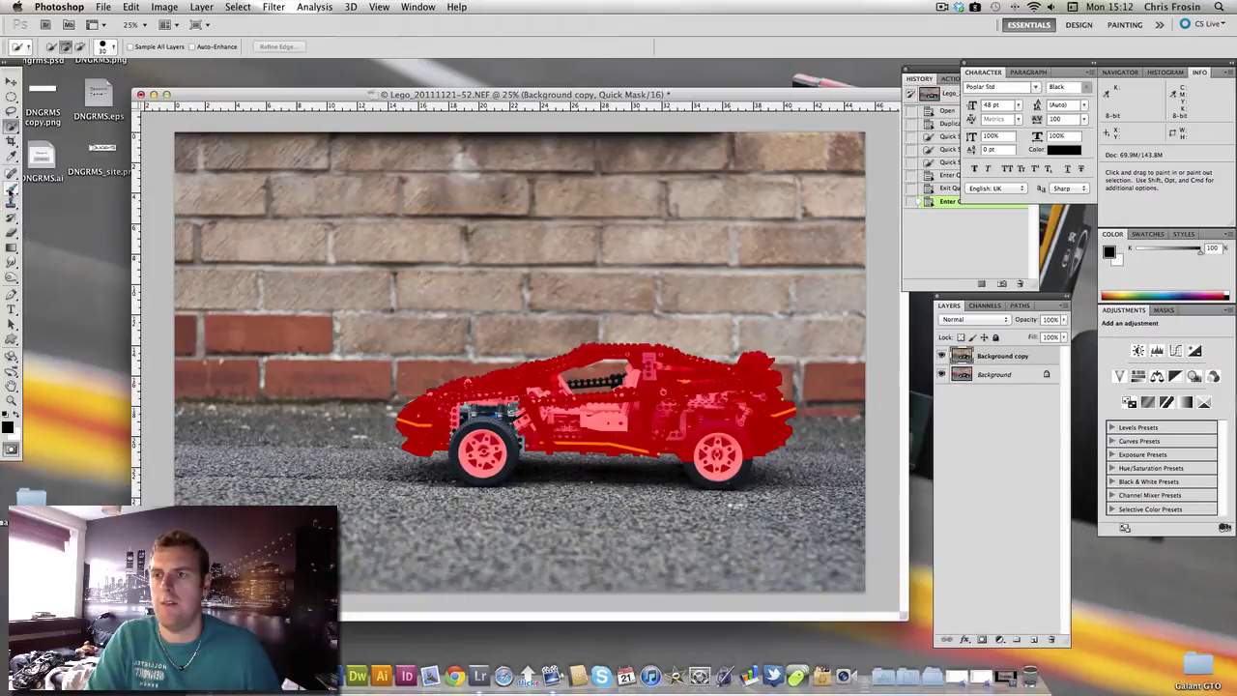
left_click(12, 186)
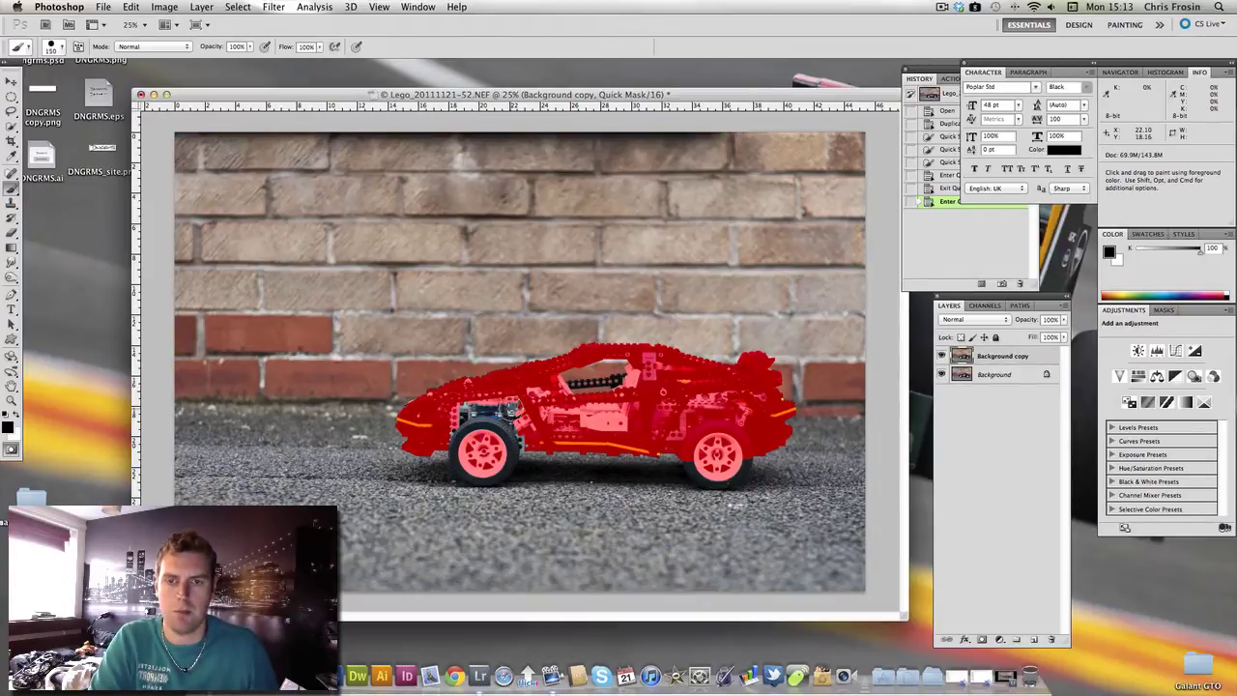
At 50% zoom, paint the quick mask over the front wheel arch and car front.
key("super+equal")
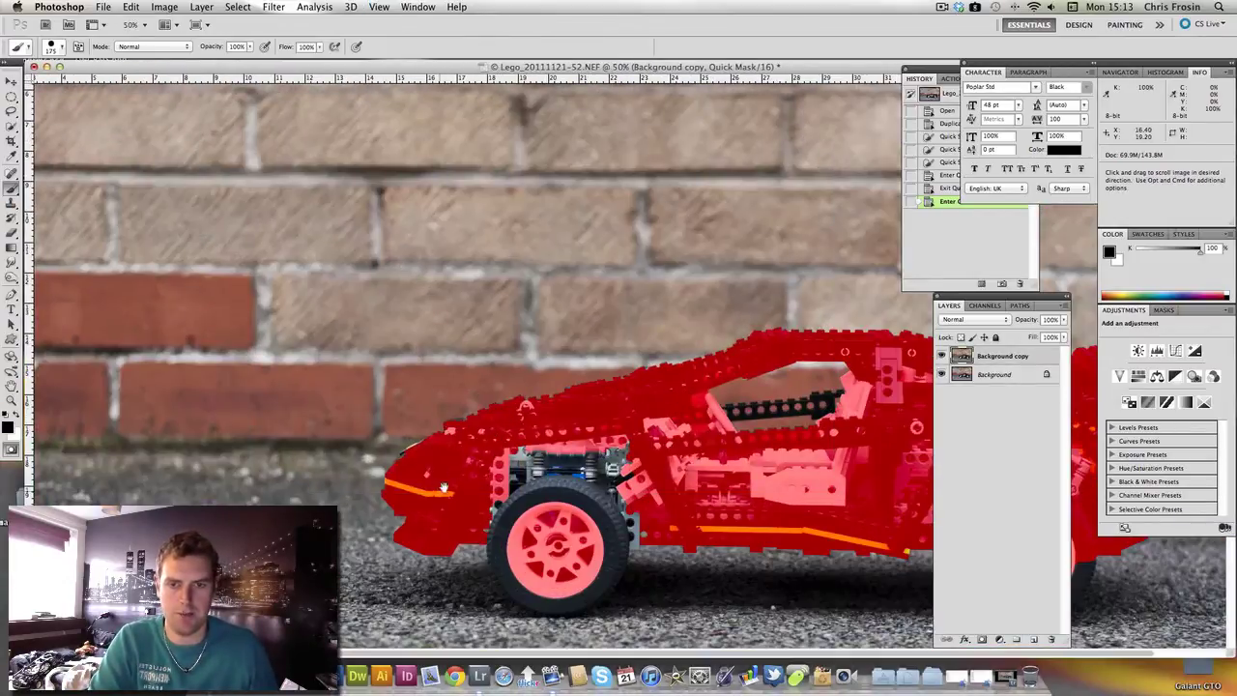
mouse_move(444, 488)
left_mouse_down()
mouse_move(479, 381)
mouse_move(508, 391)
mouse_move(567, 378)
mouse_move(543, 355)
mouse_move(547, 381)
mouse_move(603, 332)
mouse_move(668, 379)
left_mouse_up()
mouse_move(671, 387)
left_mouse_down()
mouse_move(673, 331)
mouse_move(651, 313)
mouse_move(547, 331)
mouse_move(554, 349)
mouse_move(638, 341)
mouse_move(711, 372)
left_mouse_up()
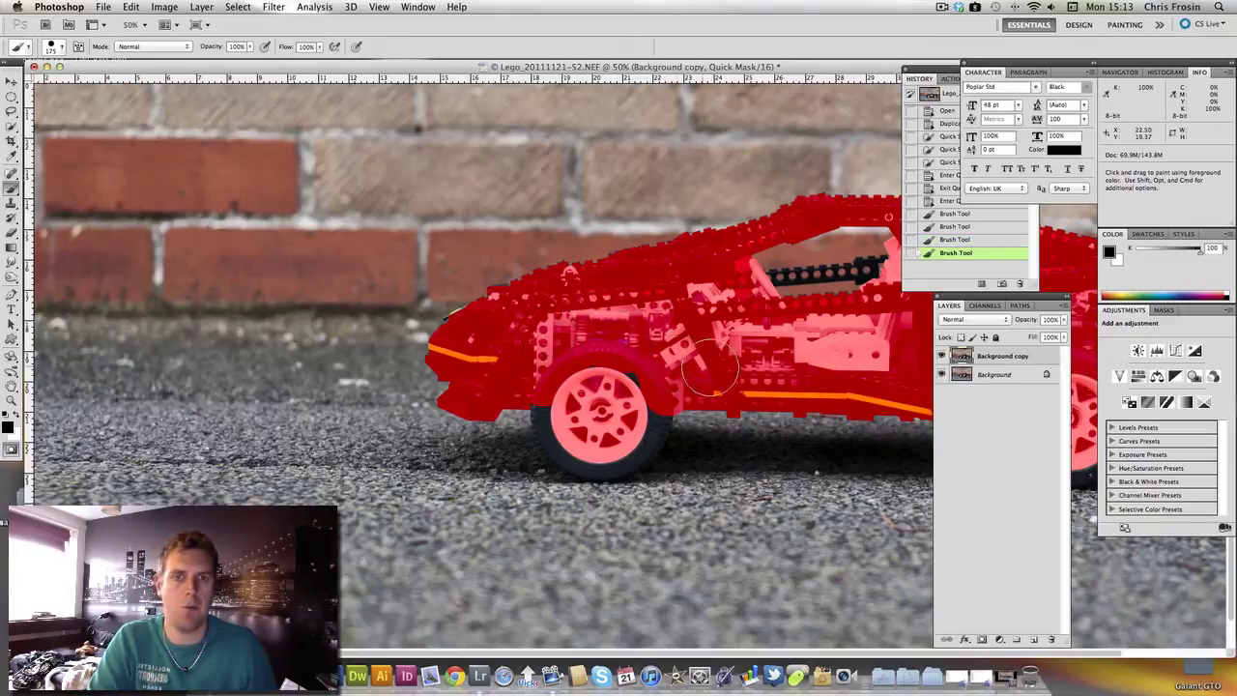
mouse_move(549, 379)
left_mouse_down()
mouse_move(410, 375)
mouse_move(409, 437)
left_mouse_up()
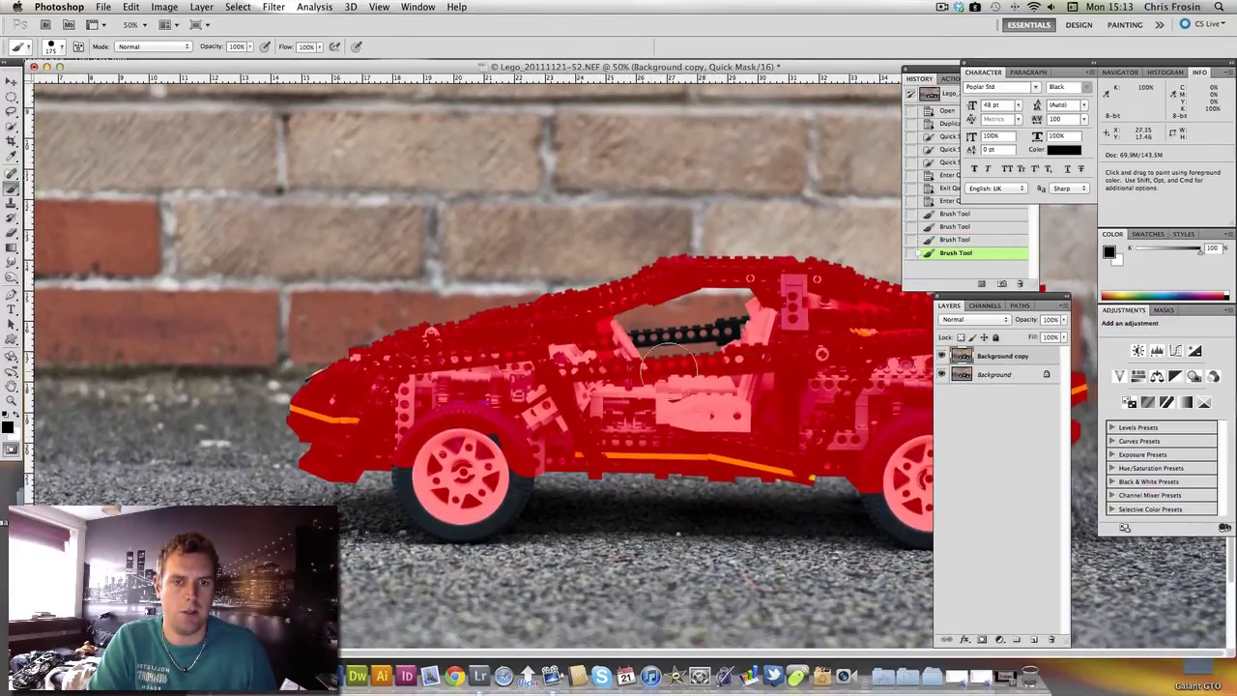
With a size-70 brush, mask straight lines along the window and cover the black roof stripe.
key("bracketleft")
key("bracketleft")
key("bracketleft")
key("bracketleft")
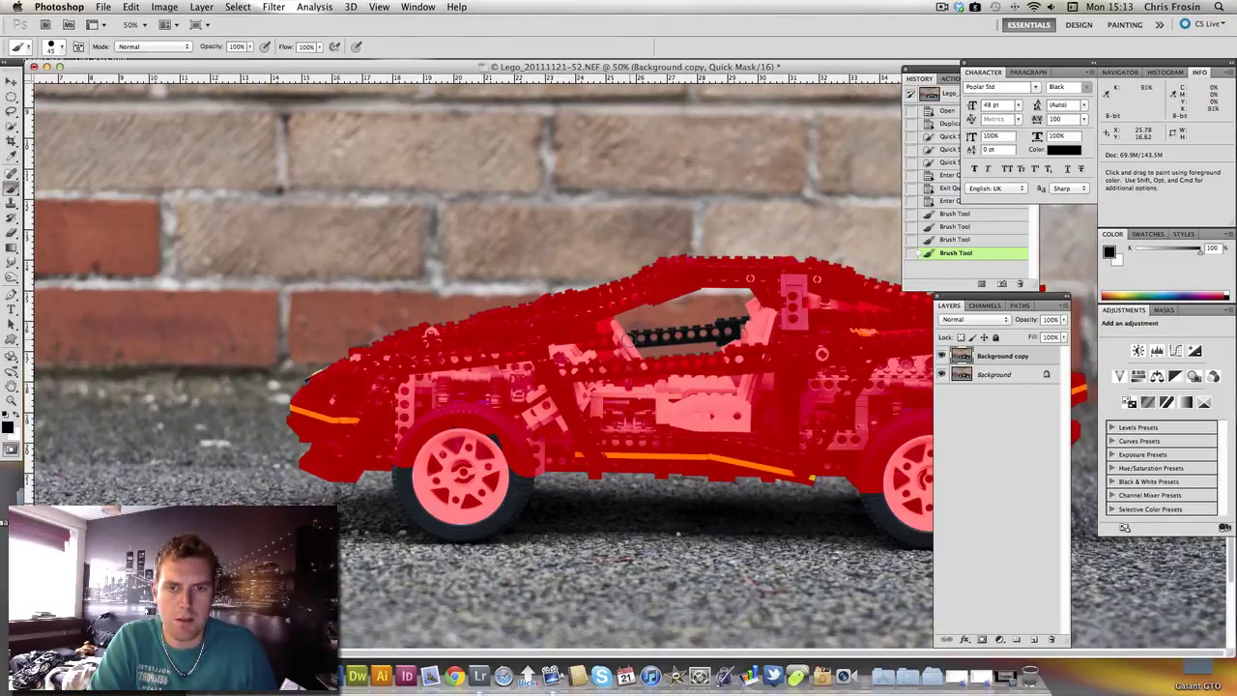
left_click(631, 338)
left_click(631, 338)
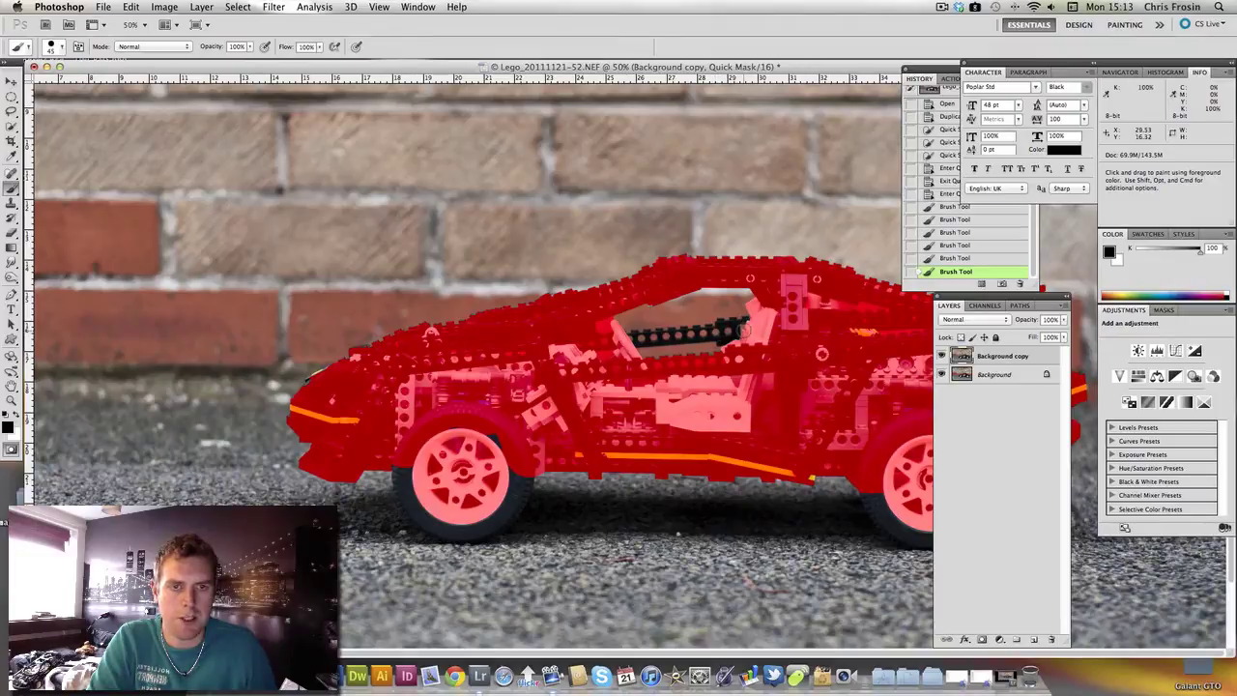
key("shift")
left_click(743, 329, "shift")
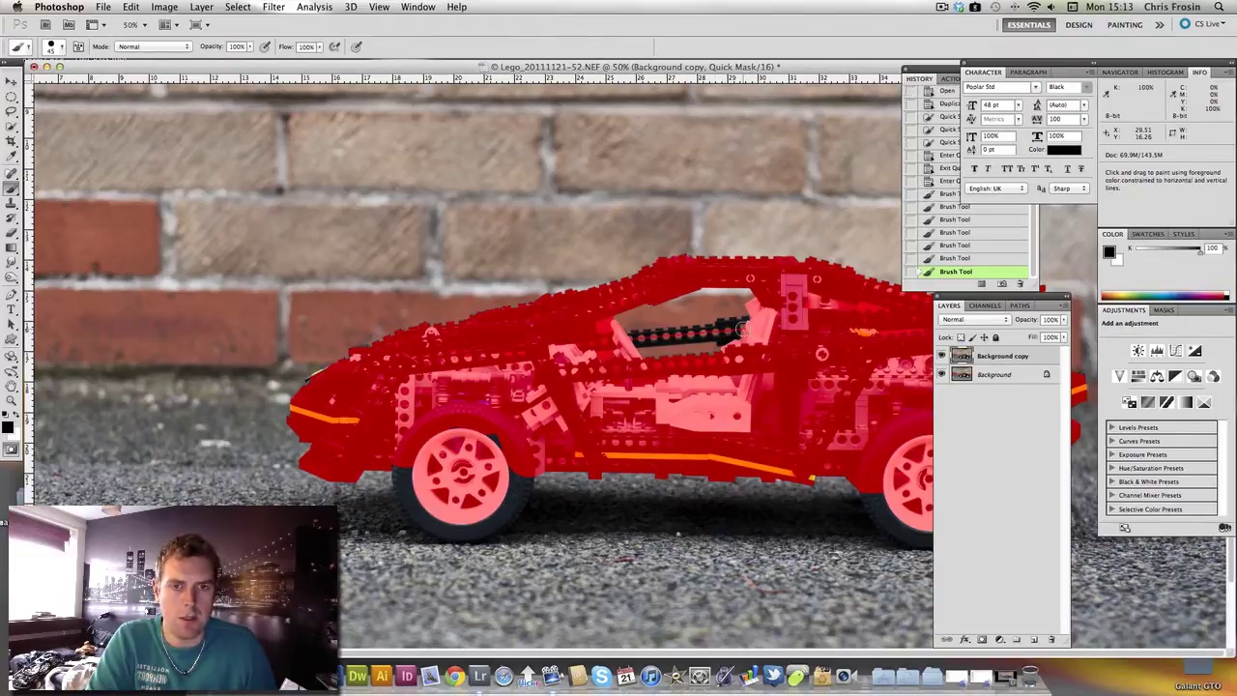
left_click(746, 330)
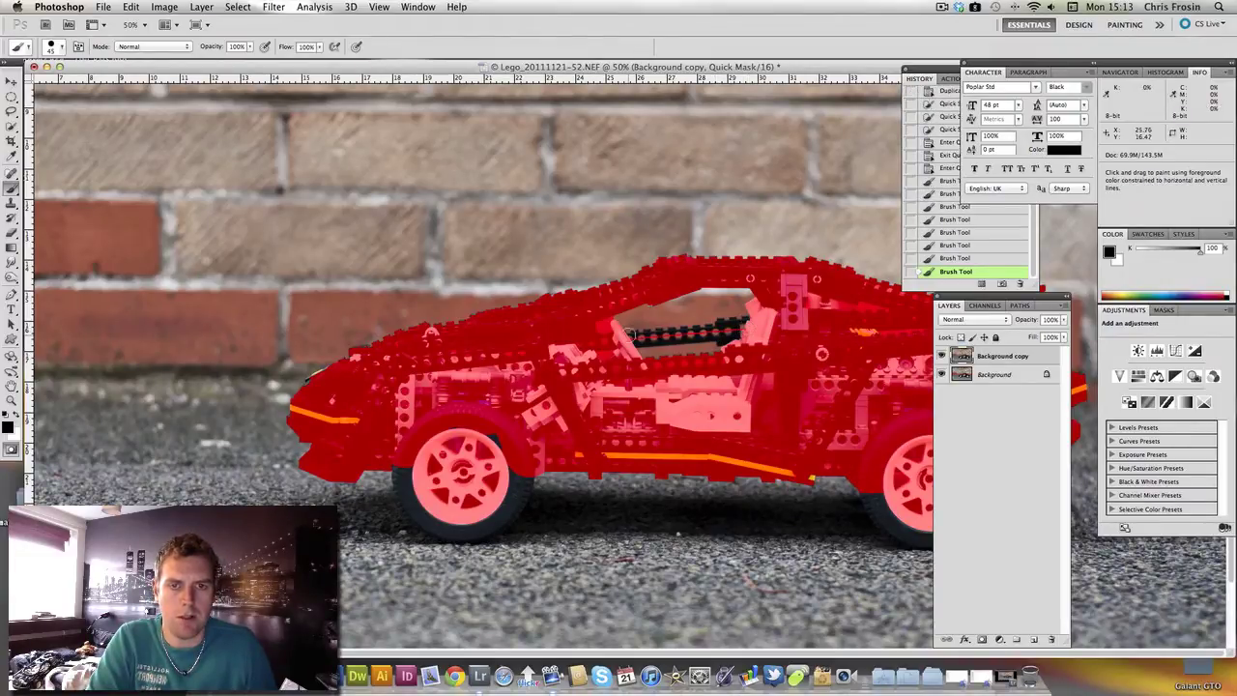
left_click(628, 336, "shift")
left_click(629, 337, "shift")
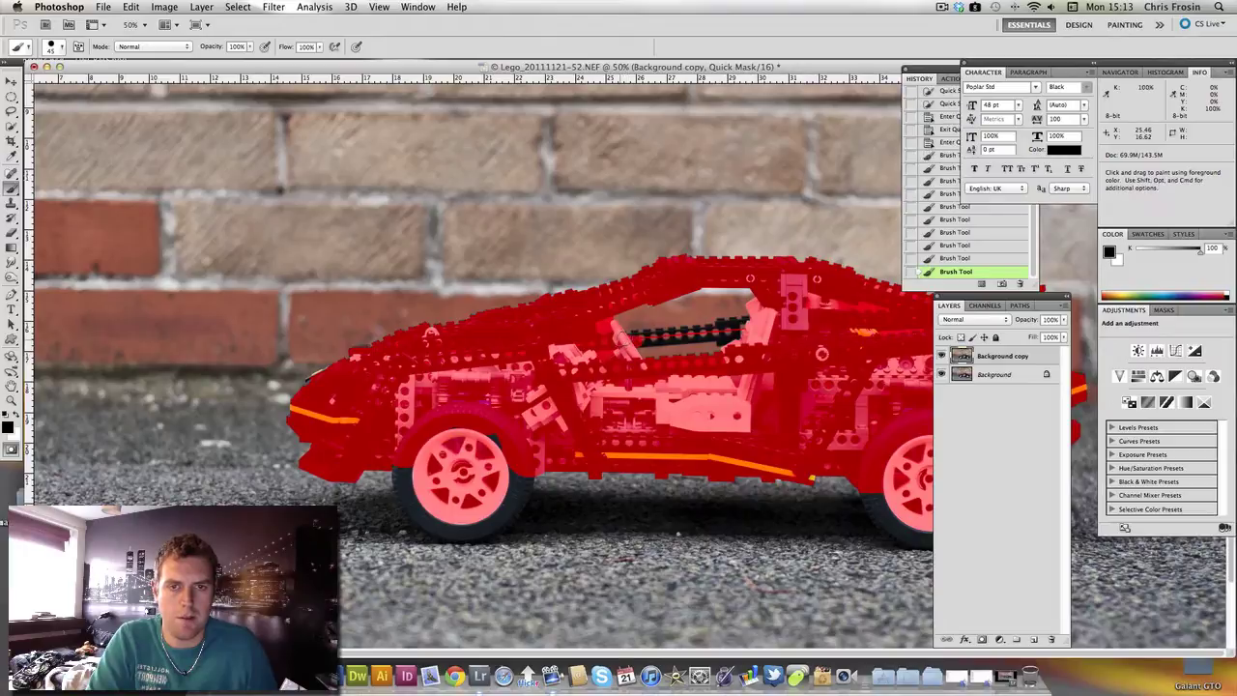
left_click_drag(662, 336, 738, 340)
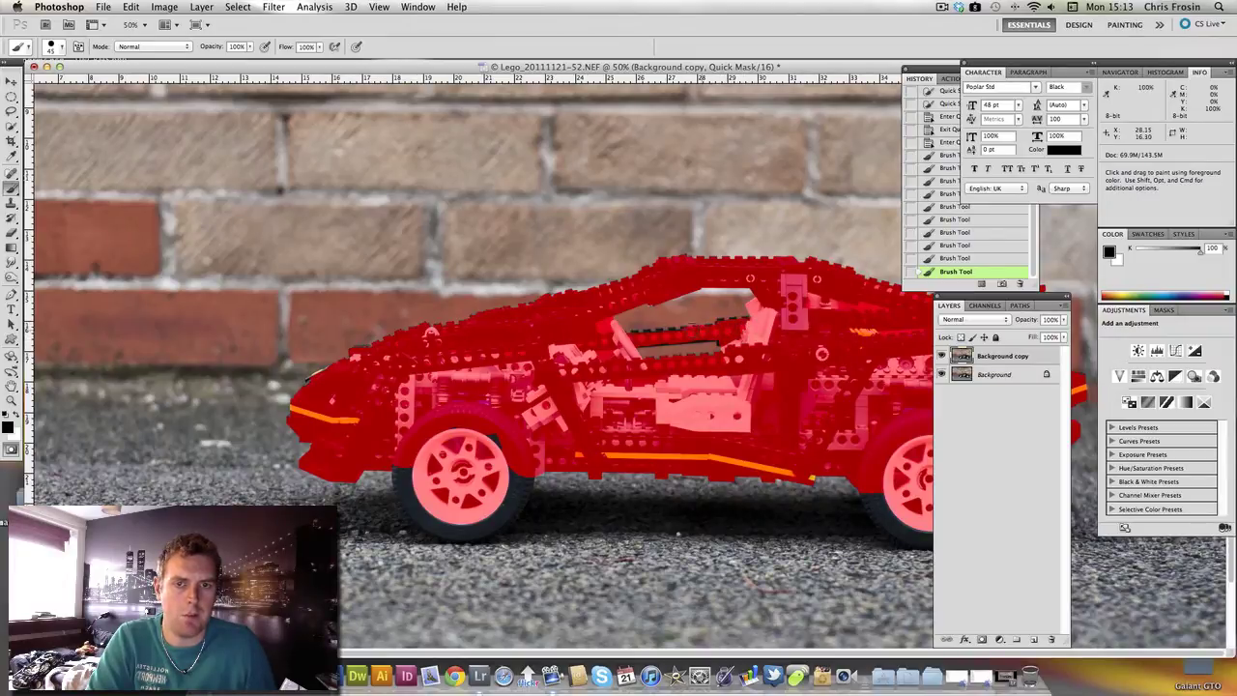
left_click_drag(698, 327, 636, 328)
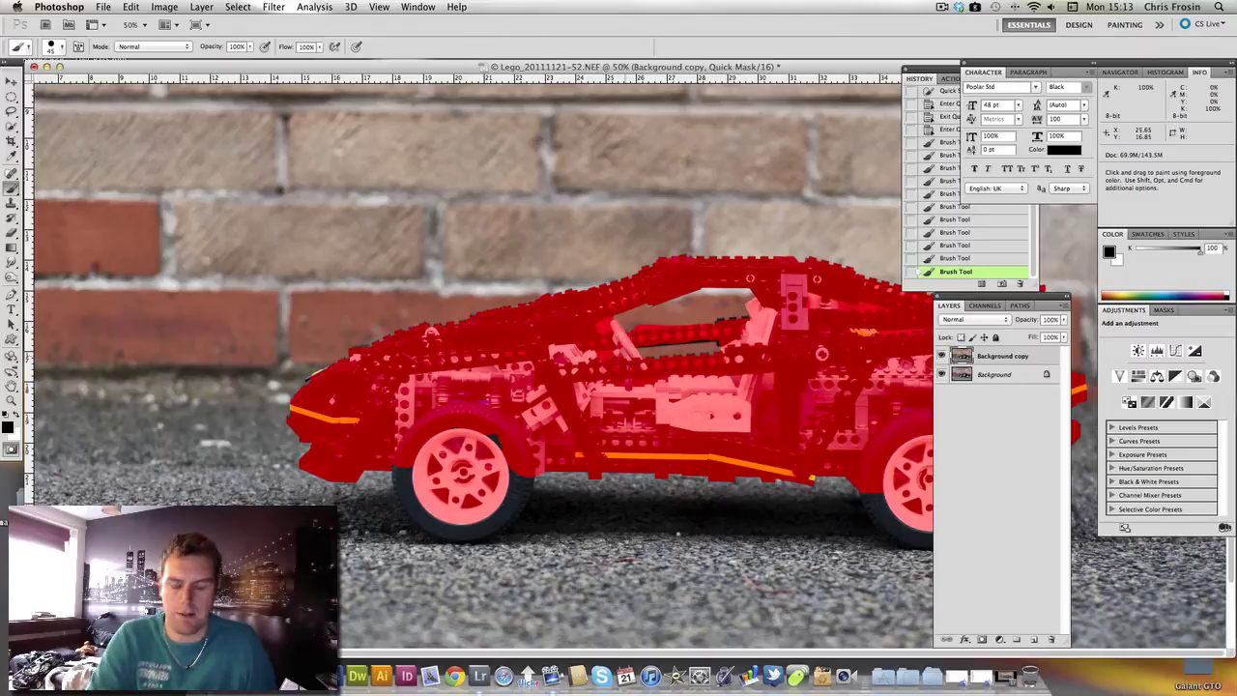
key("super+z")
mouse_move(650, 337)
left_mouse_down()
mouse_move(743, 324)
mouse_move(718, 338)
mouse_move(612, 342)
mouse_move(650, 337)
mouse_move(625, 340)
left_mouse_up()
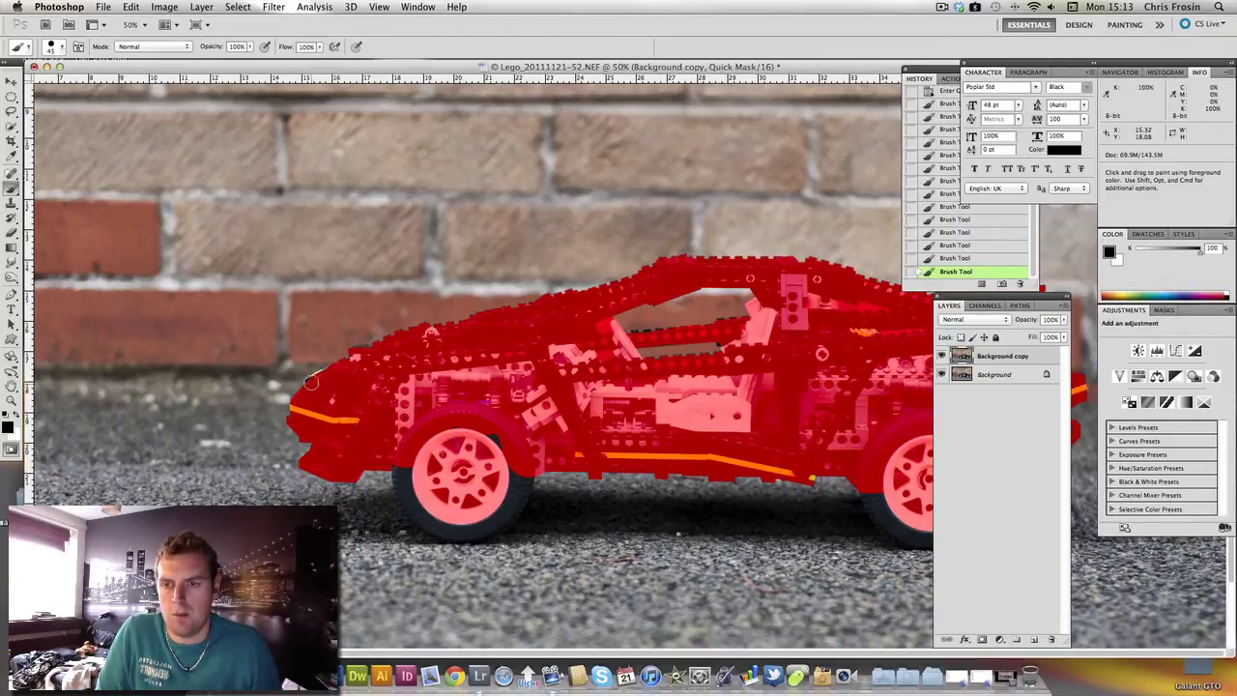
At 200% zoom, paint Quick Mask over the gaps along the car's upper roof edge with a smaller brush.
key("super+plus")
key("super+plus")
key("super+plus")
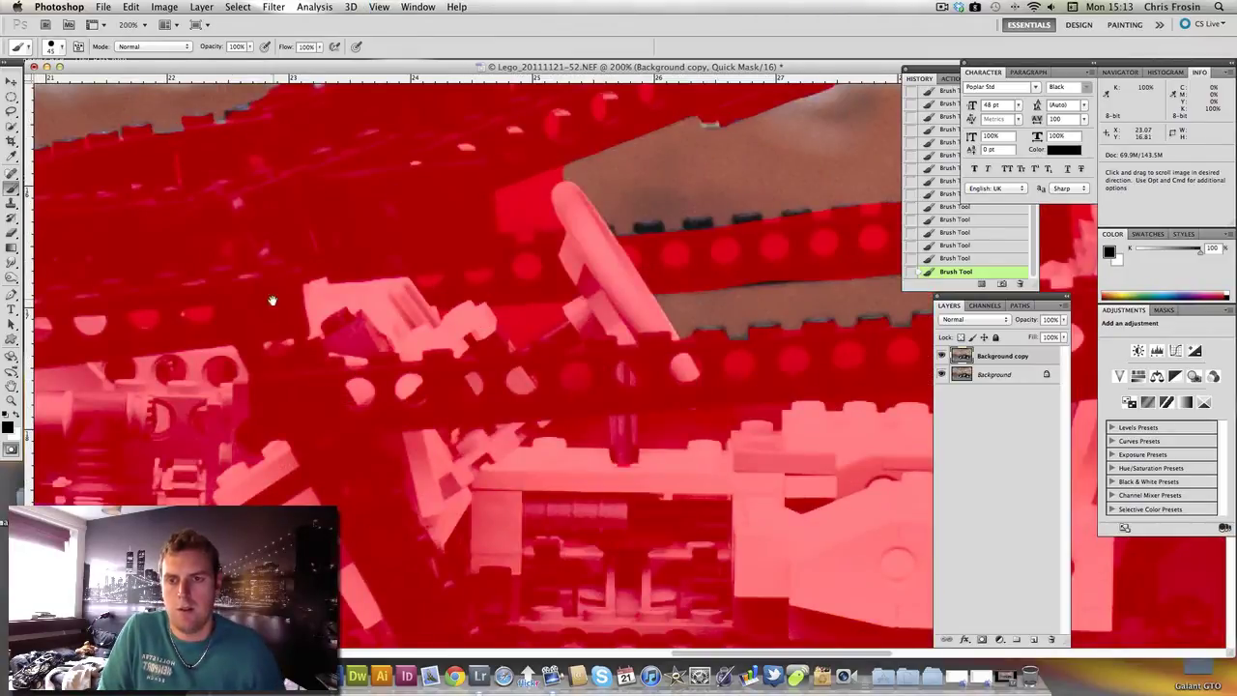
scroll(271, 301, "left", 15)
scroll(271, 300, "up", 5)
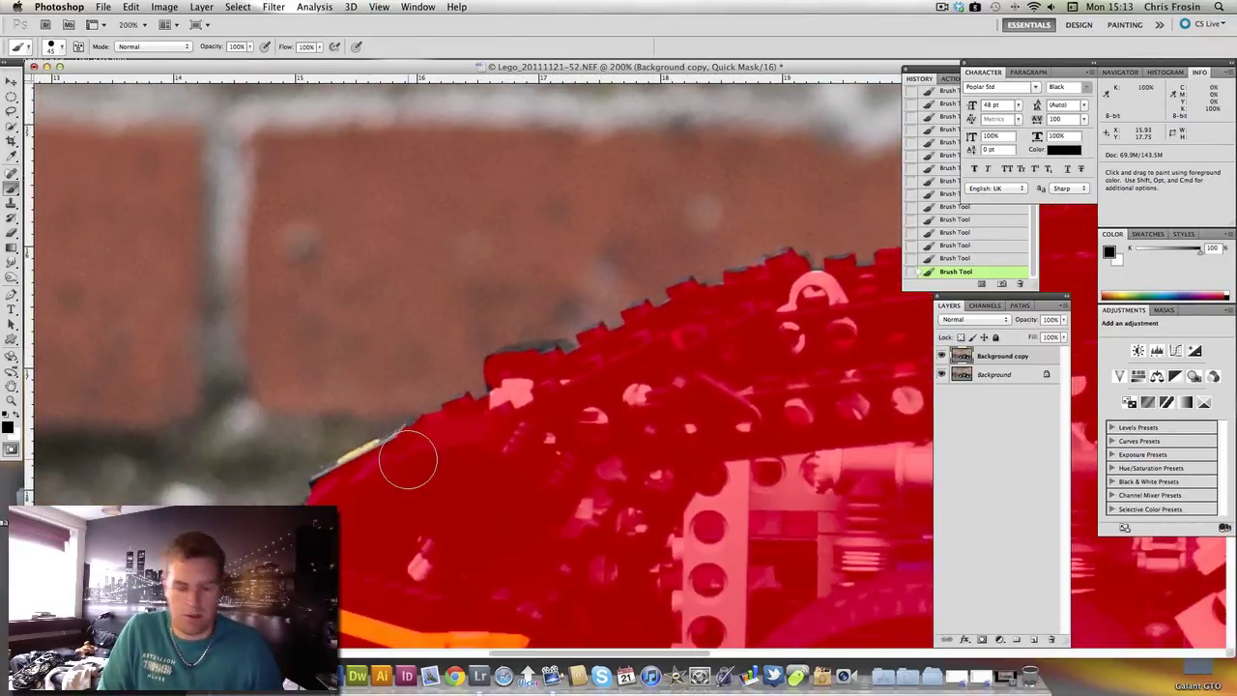
key("bracketleft")
key("bracketleft")
key("bracketleft")
key("bracketleft")
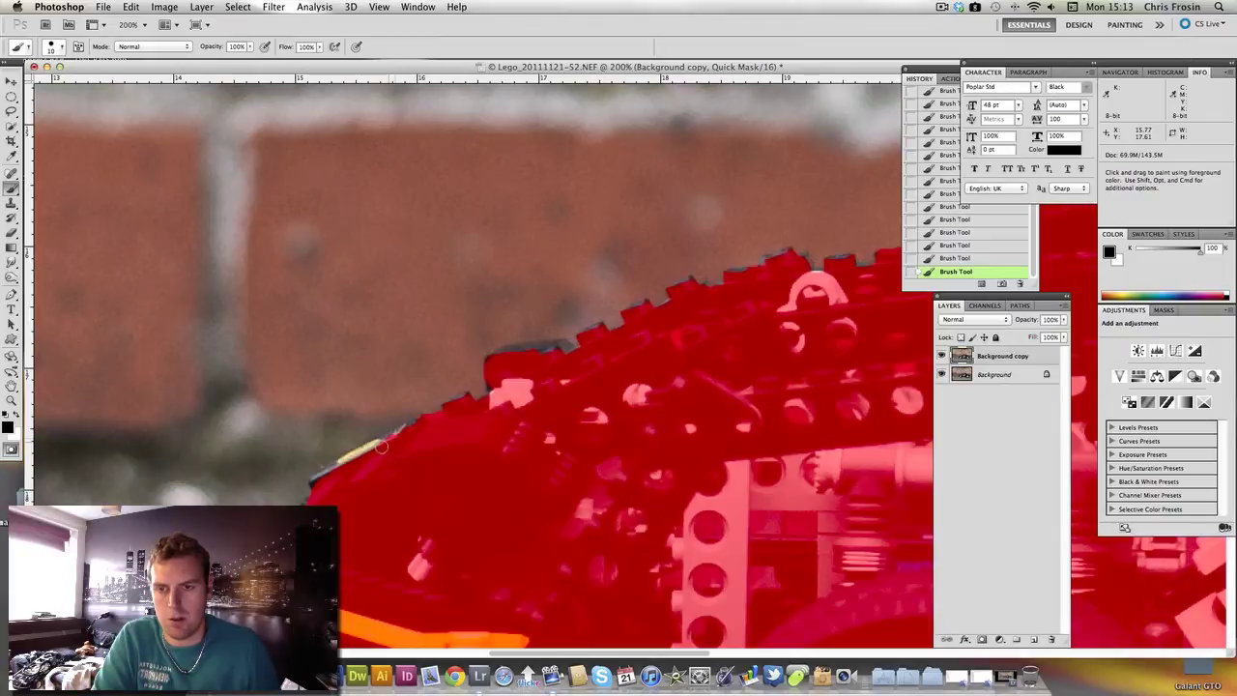
left_click_drag(377, 446, 332, 467)
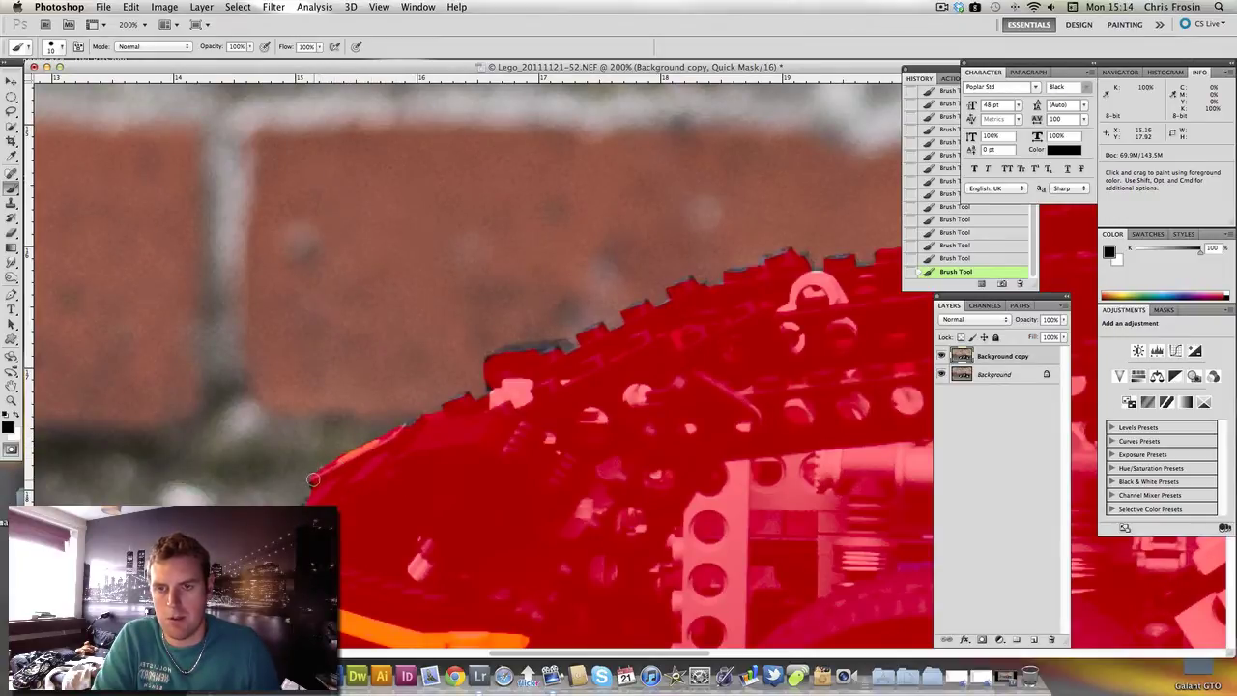
mouse_move(509, 361)
left_mouse_down()
mouse_move(497, 354)
mouse_move(566, 348)
left_mouse_up()
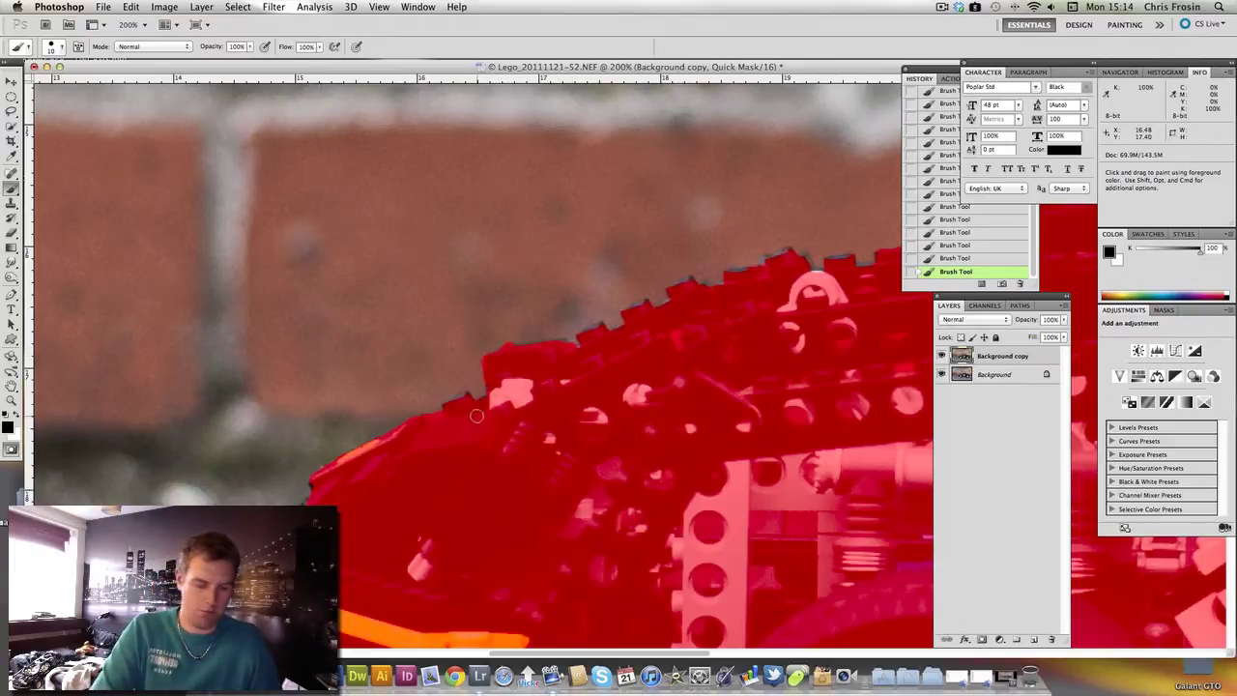
key("super+minus")
key("super+minus")
key("super+minus")
key("super+minus")
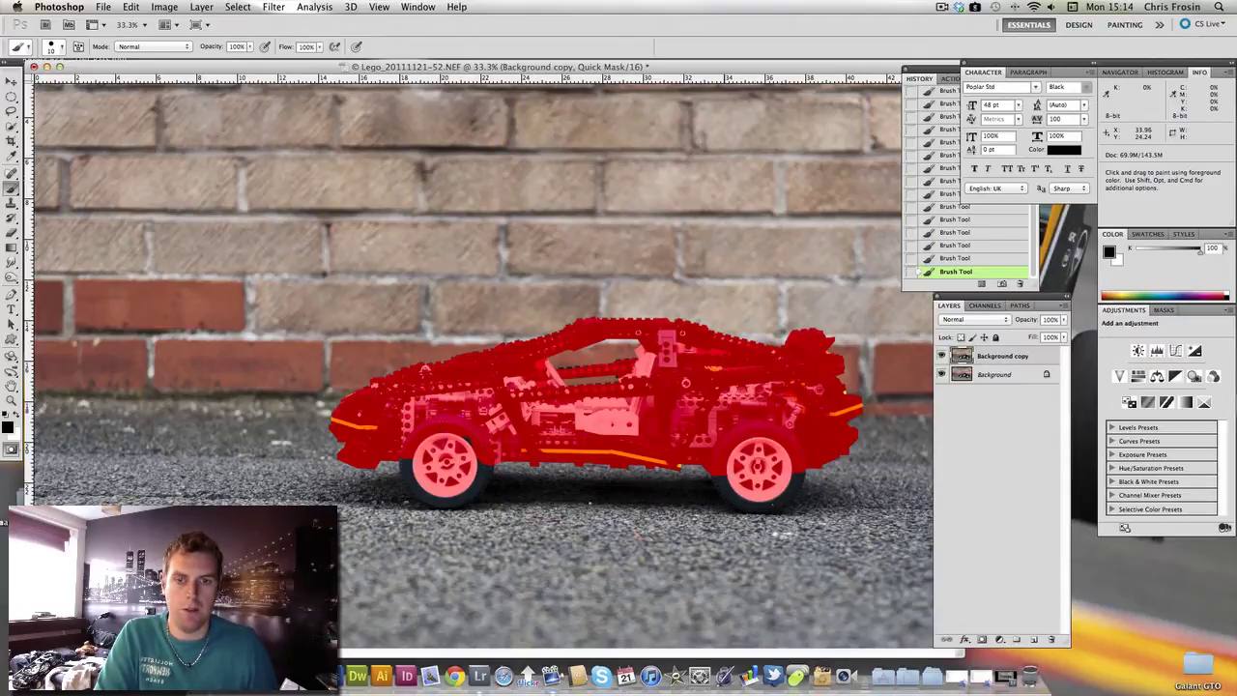
Inspect the mask near the rear wheel, then exit Quick Mask to get the selection.
key("super+plus")
key("super+plus")
key("super+plus")
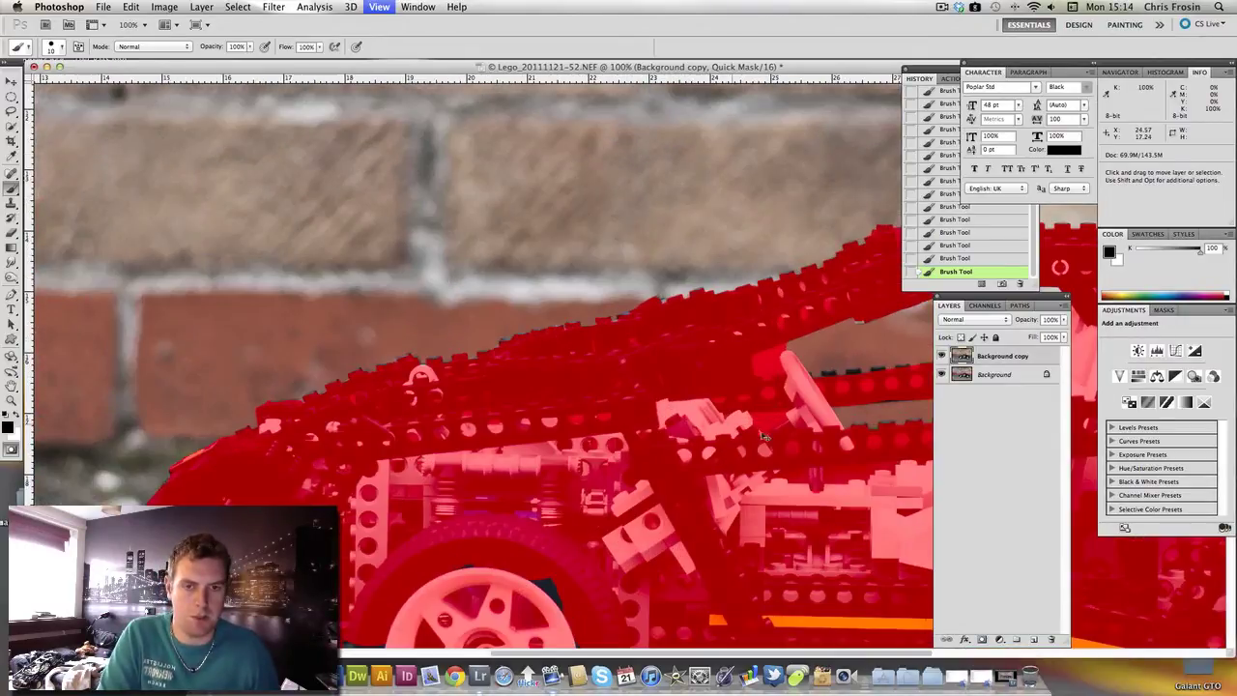
left_click_drag(967, 628, 750, 296)
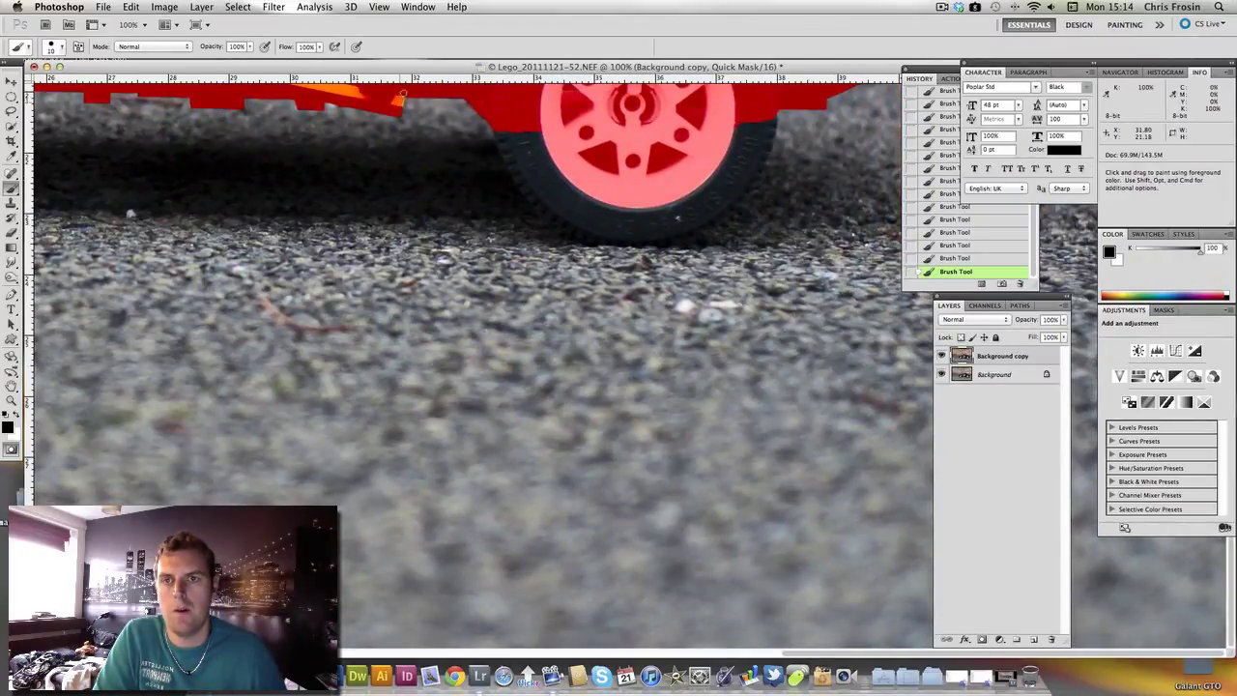
key("super+0")
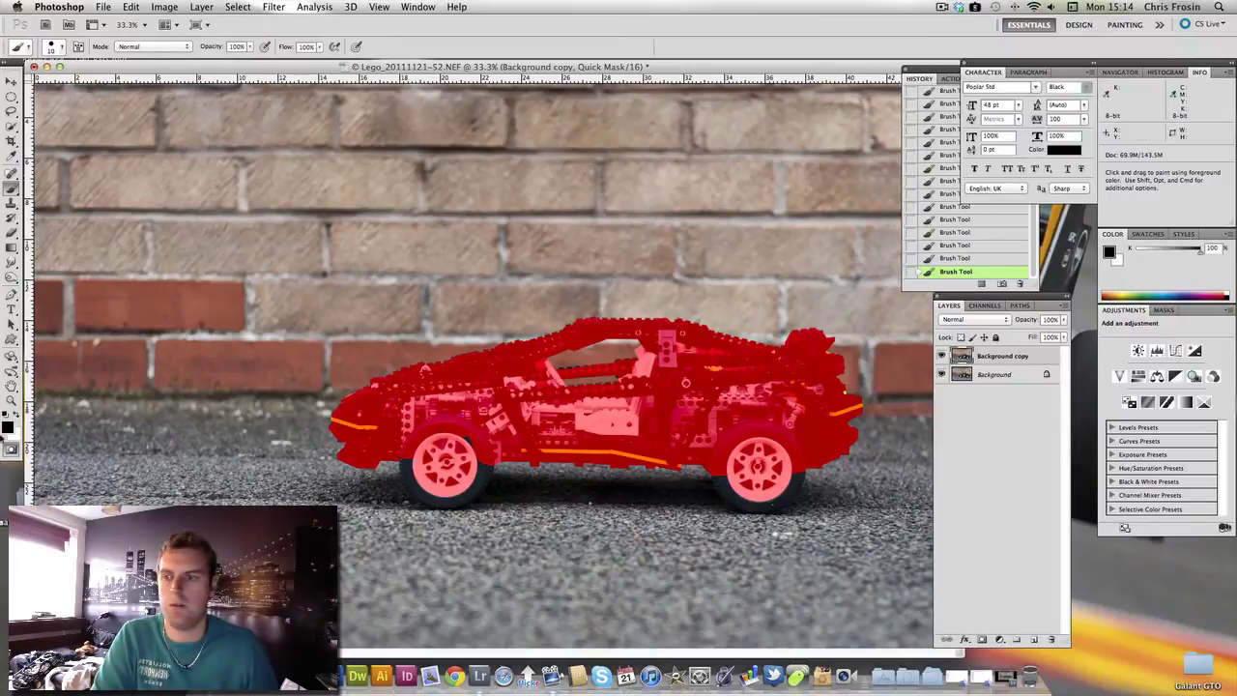
key("q")
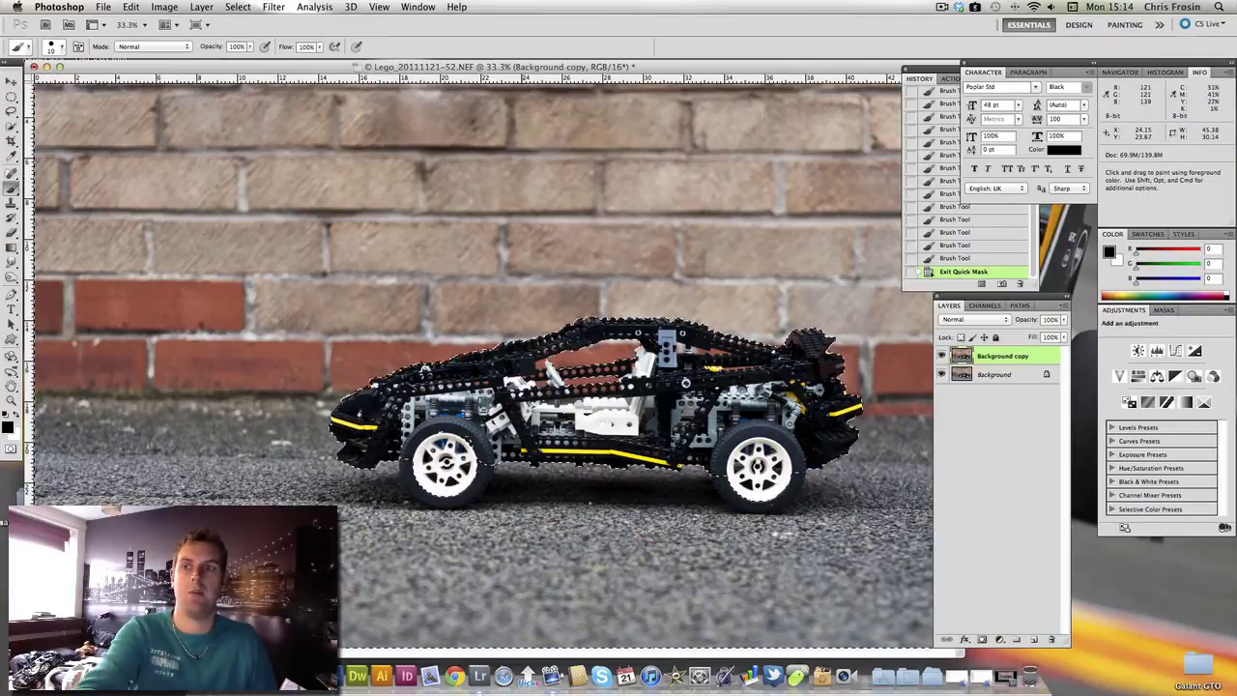
Add a layer mask to Background copy and check the cutout by toggling Background's visibility.
left_click(982, 641)
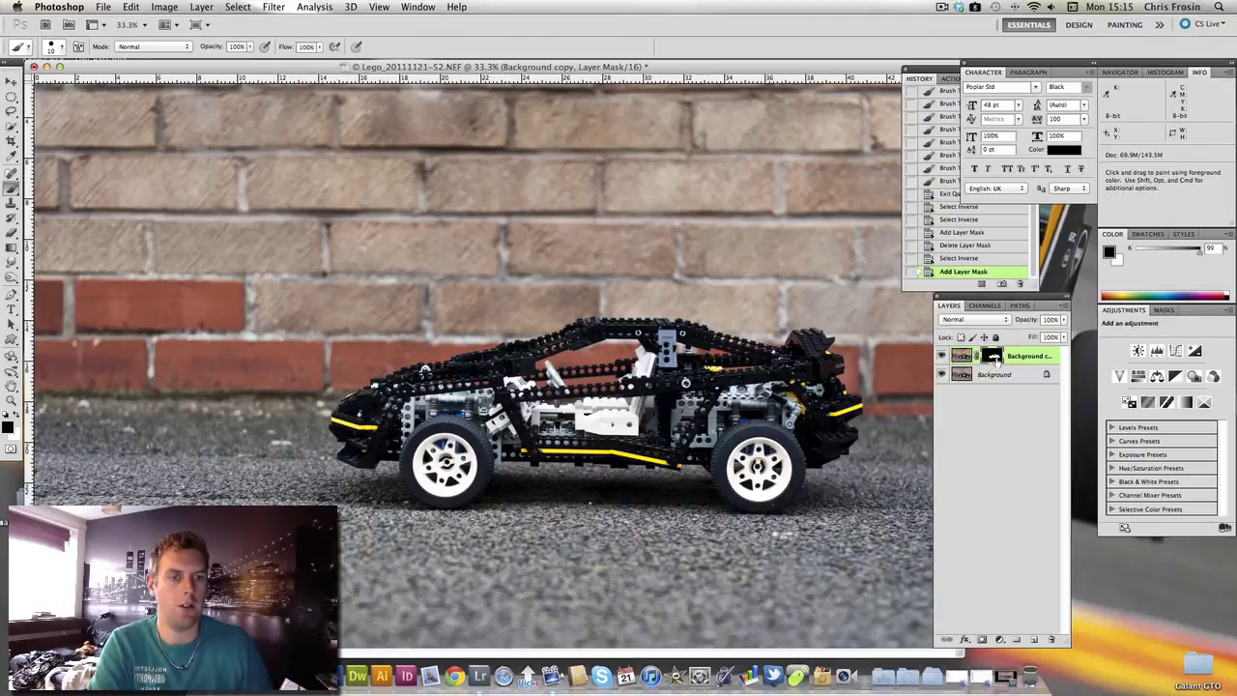
left_click(942, 376)
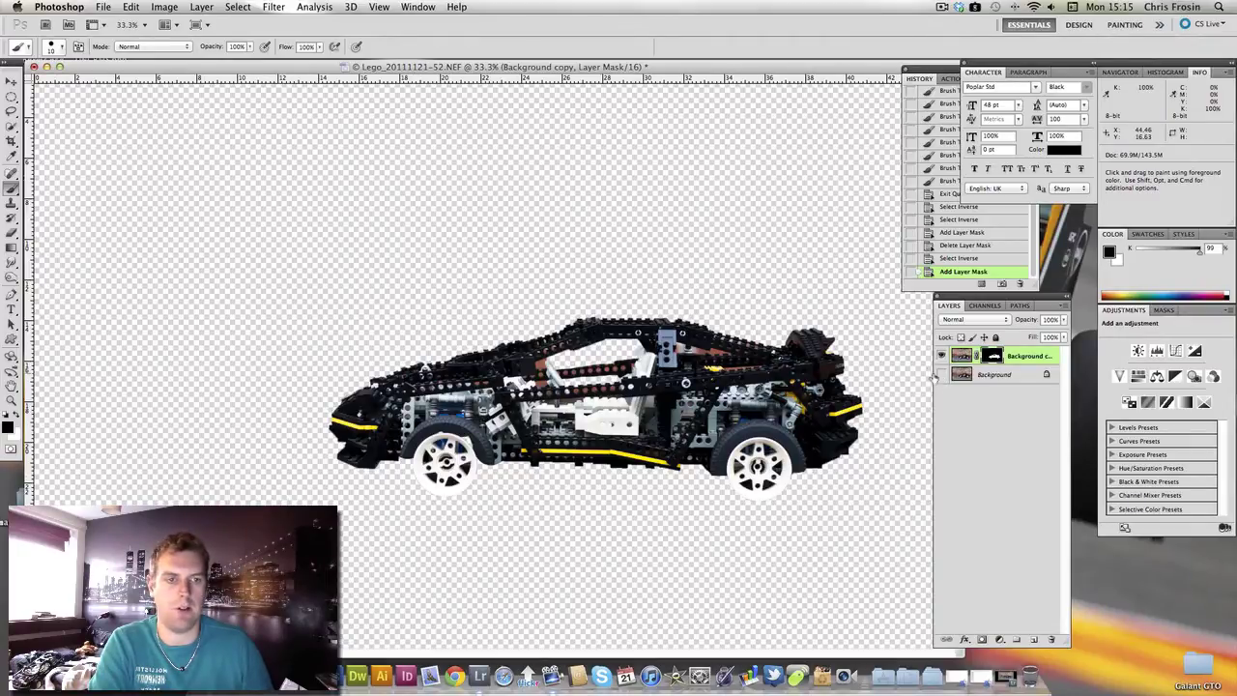
left_click(942, 376)
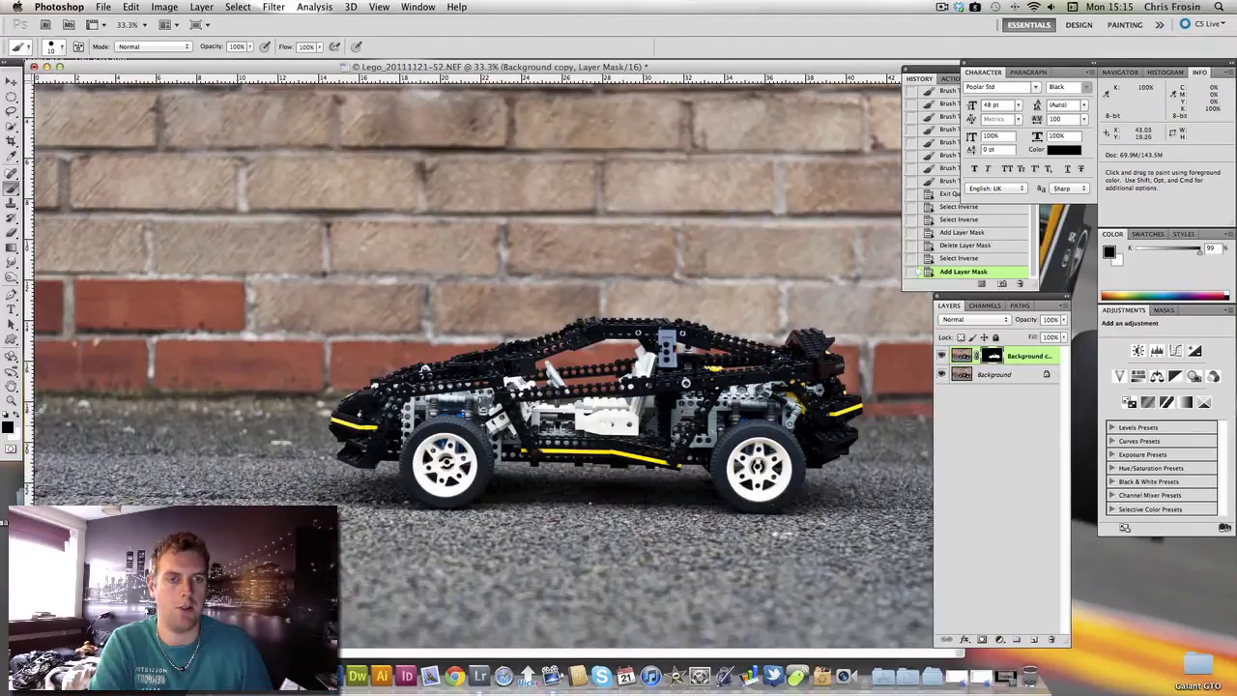
left_click(962, 378)
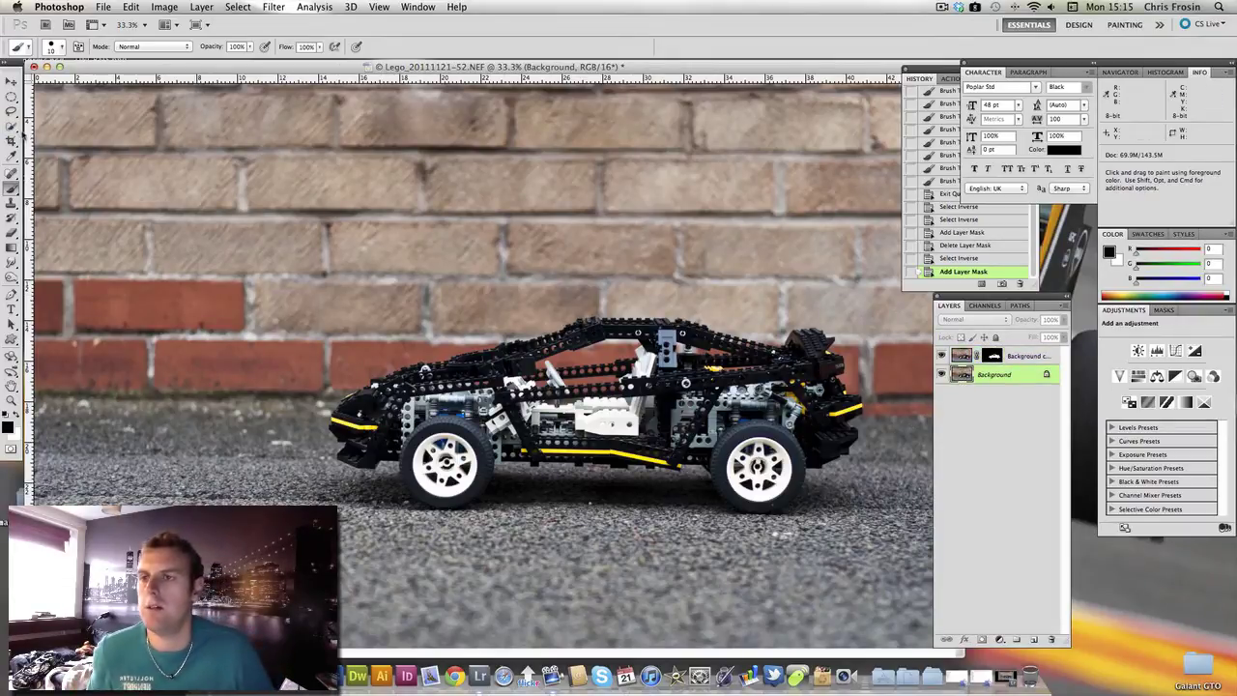
left_click(11, 108)
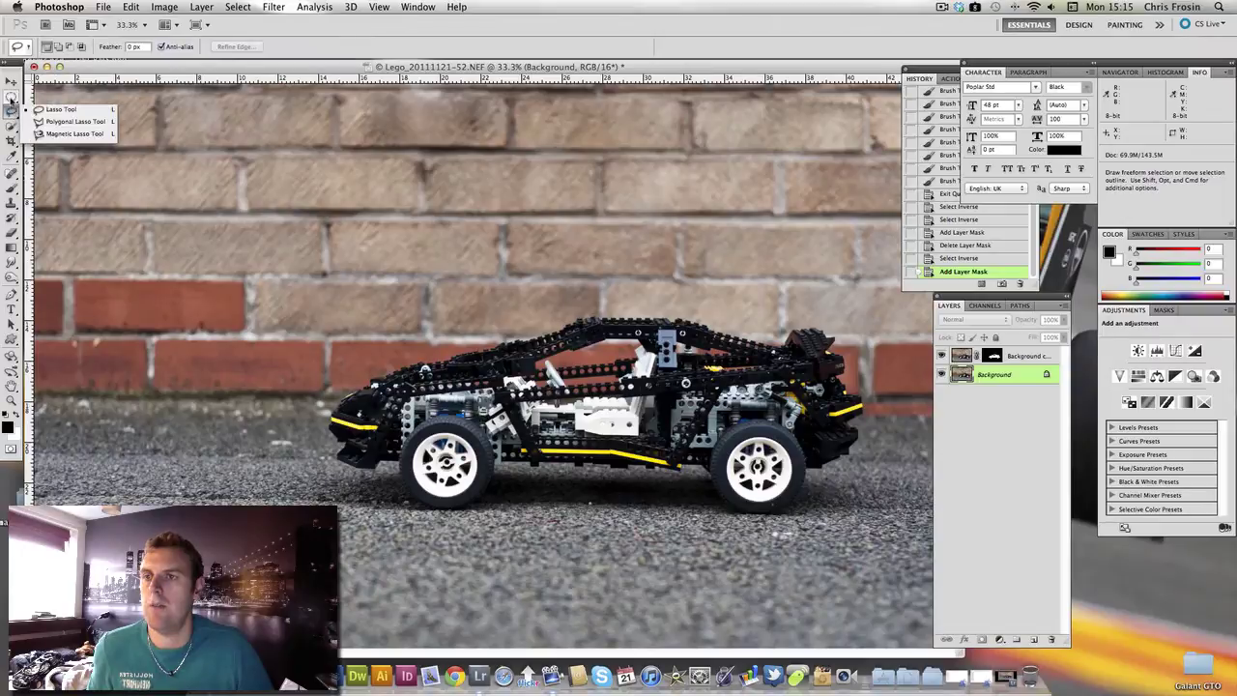
Select the front wheel with an elliptical marquee and paste it onto a new Layer 1.
left_click(10, 96)
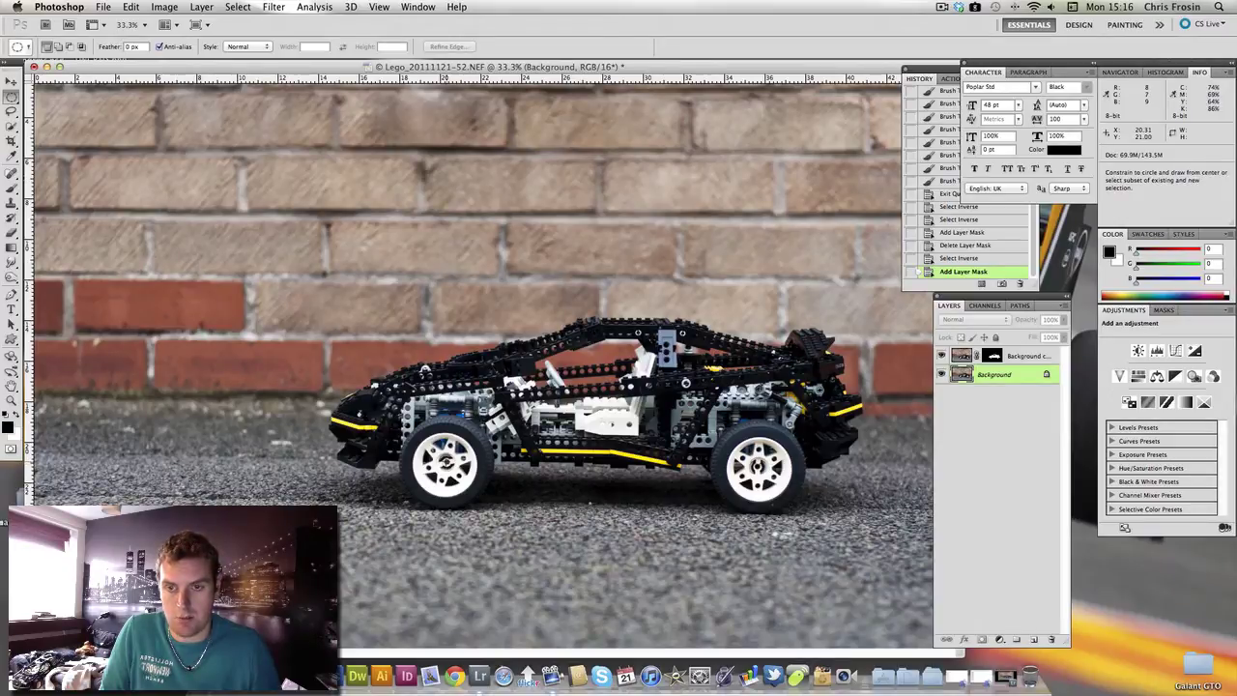
left_click_drag(446, 463, 473, 488)
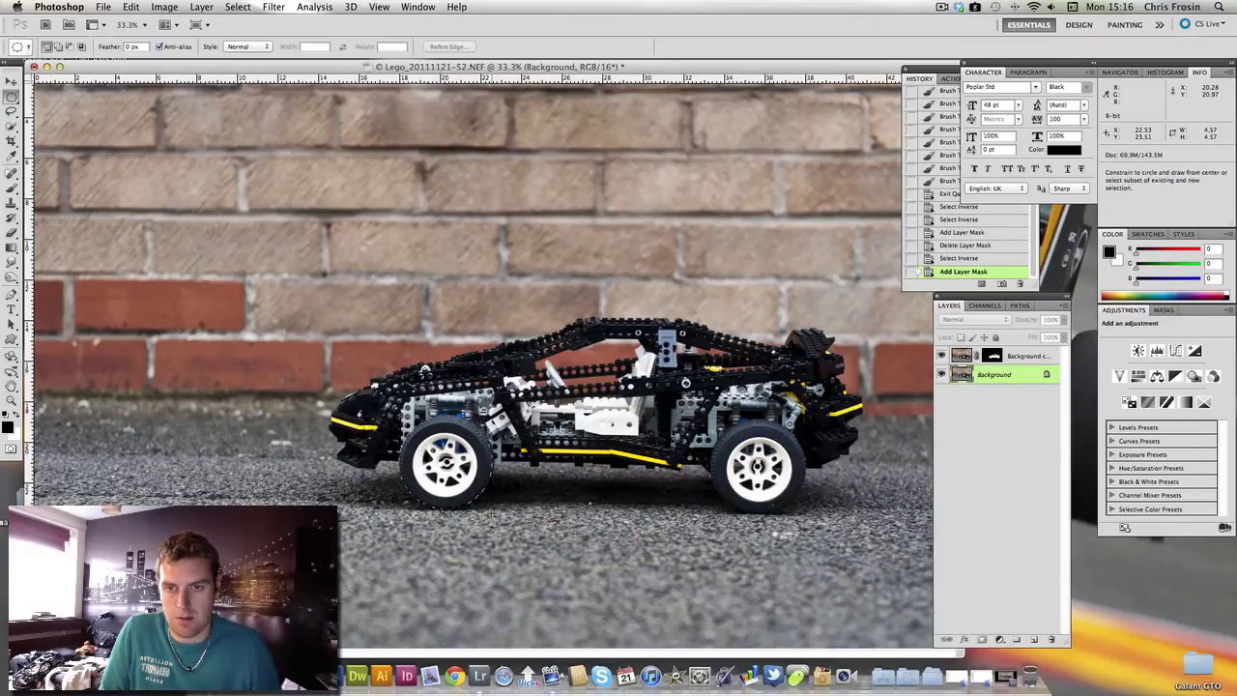
left_click_drag(473, 488, 493, 510)
key("Up")
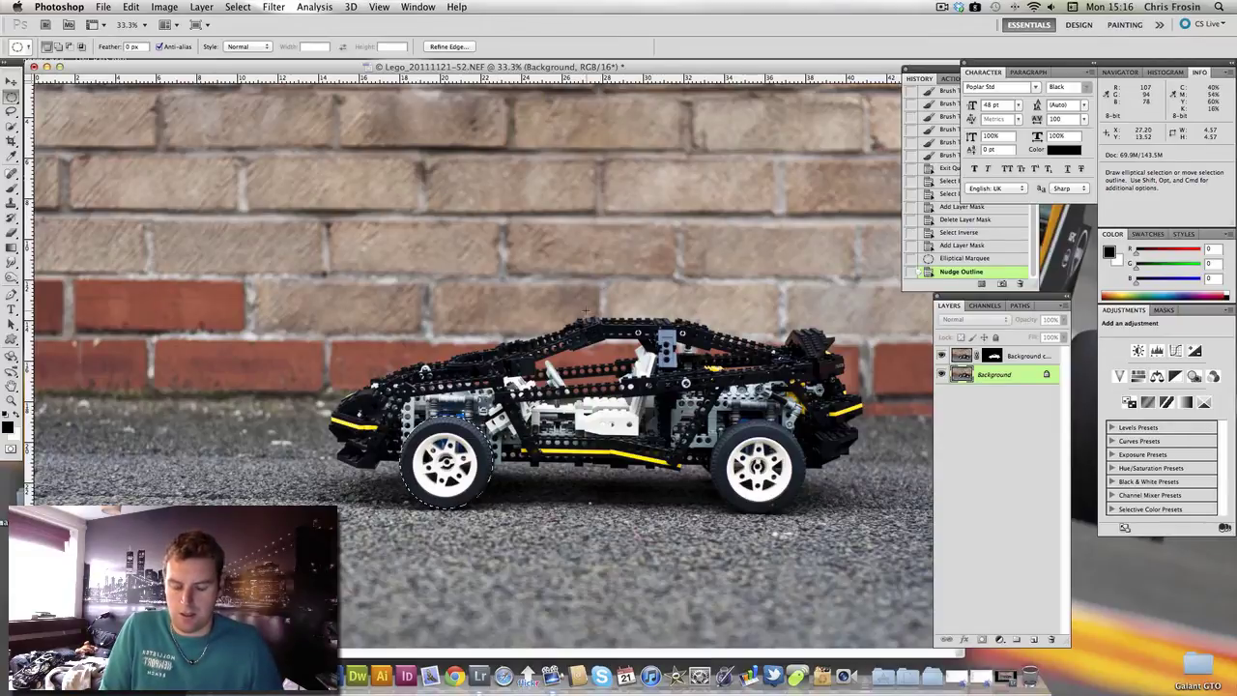
key("super")
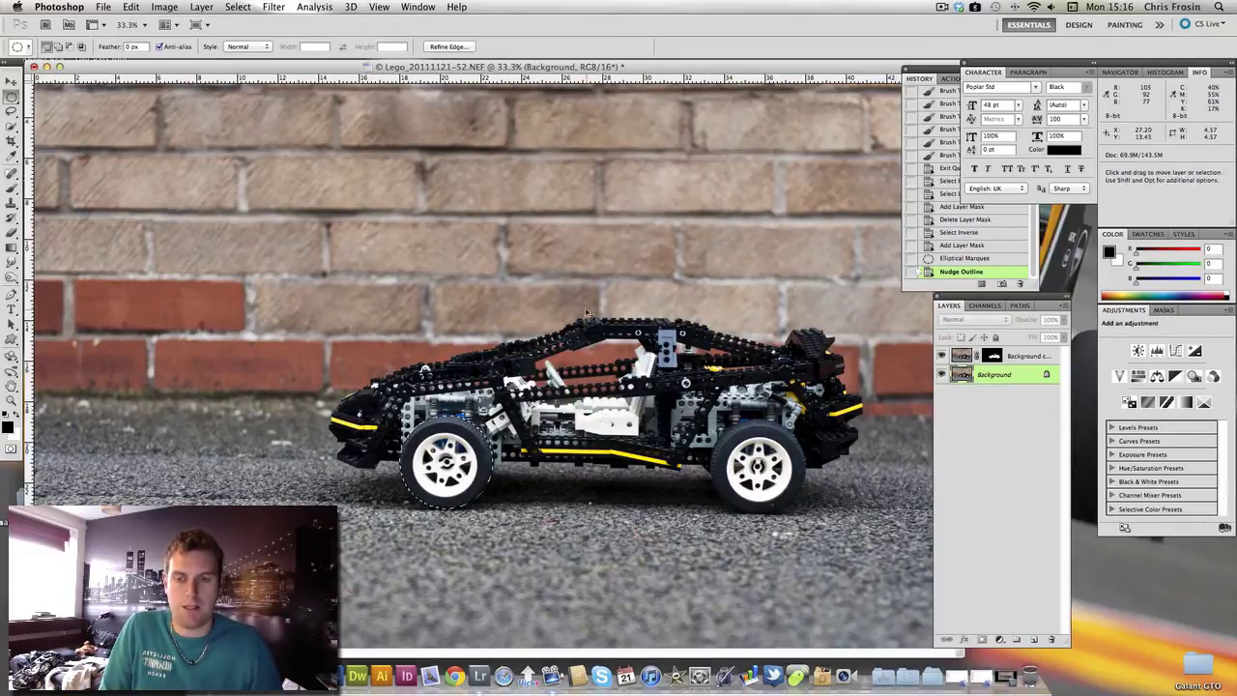
key("super+c")
key("super+v")
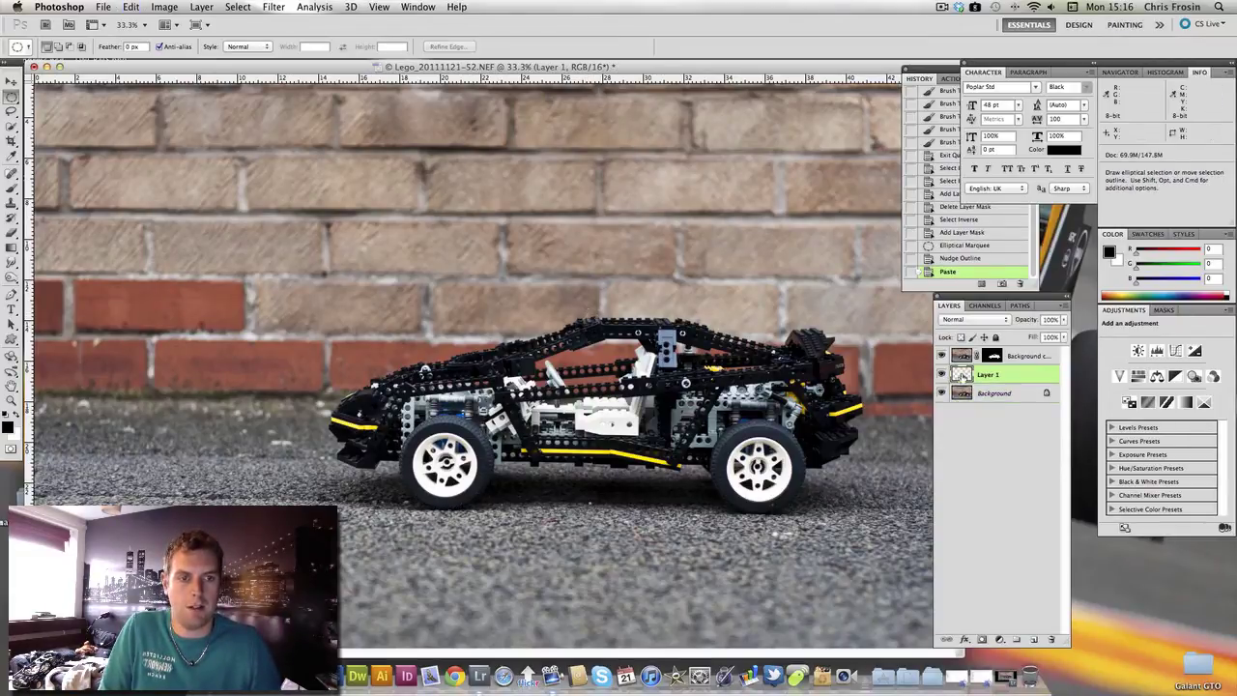
Make the Background layer active again for the next wheel selection.
left_click(964, 394)
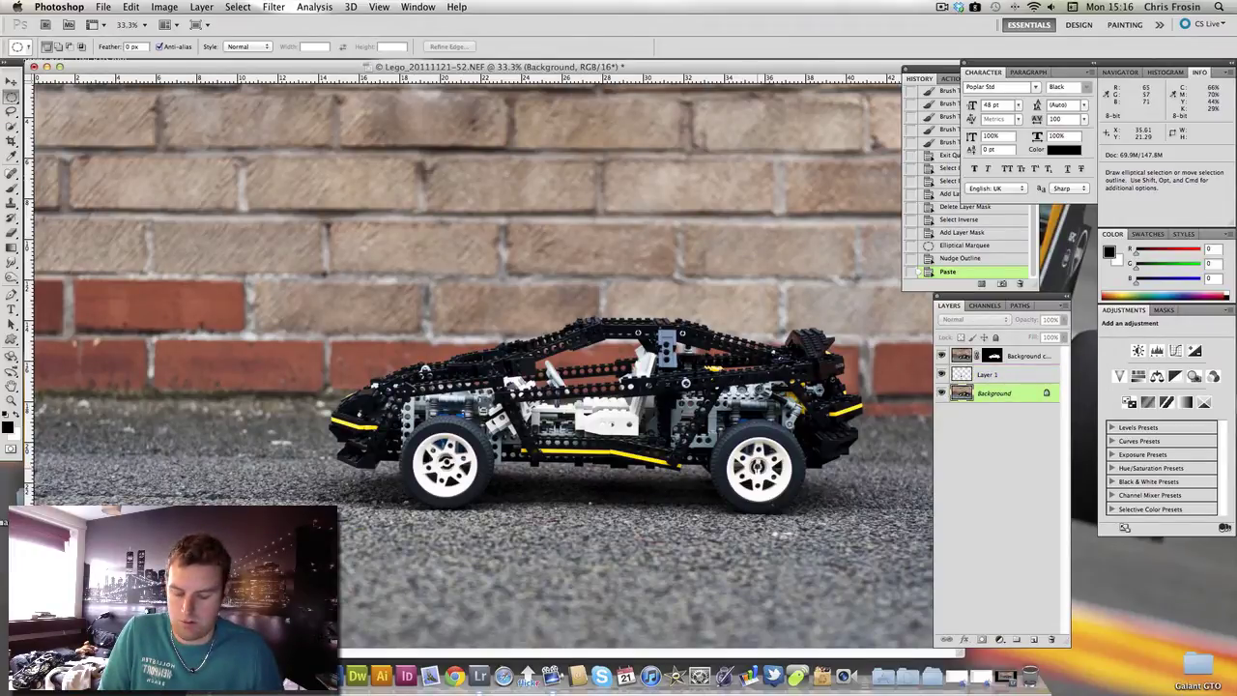
key("shift")
key("alt")
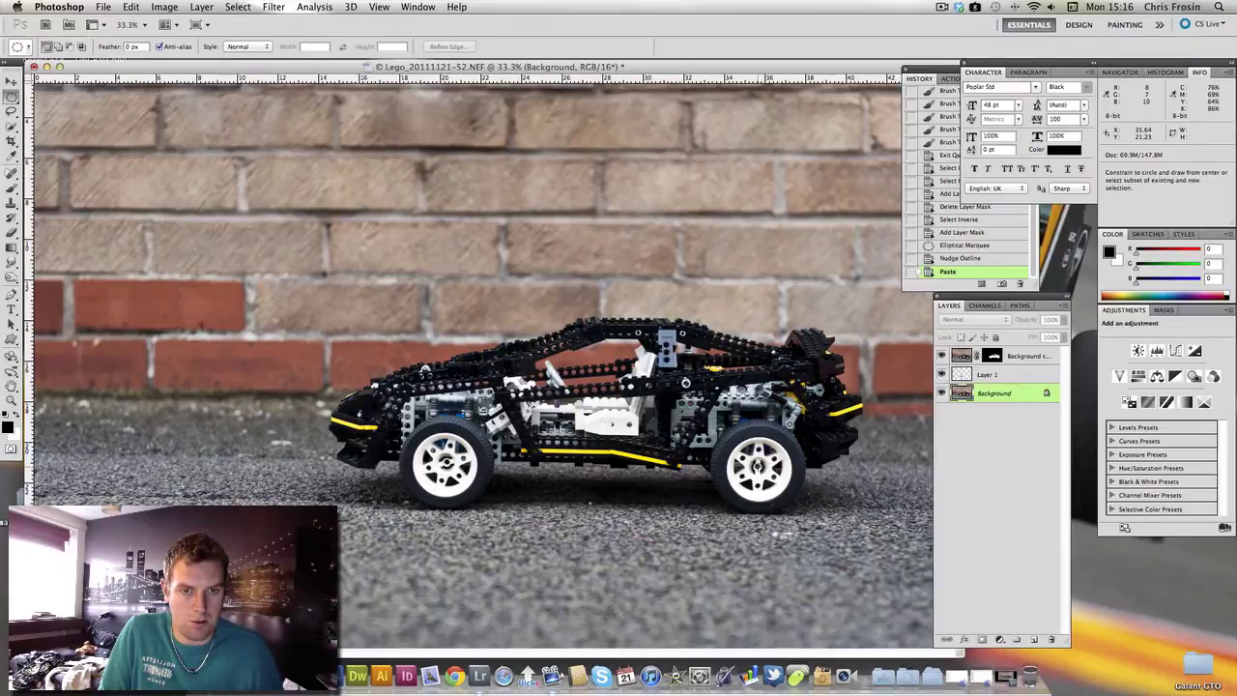
Draw a circular marquee from the rear wheel's centre and paste it onto new Layer 2.
left_click_drag(758, 467, 760, 468)
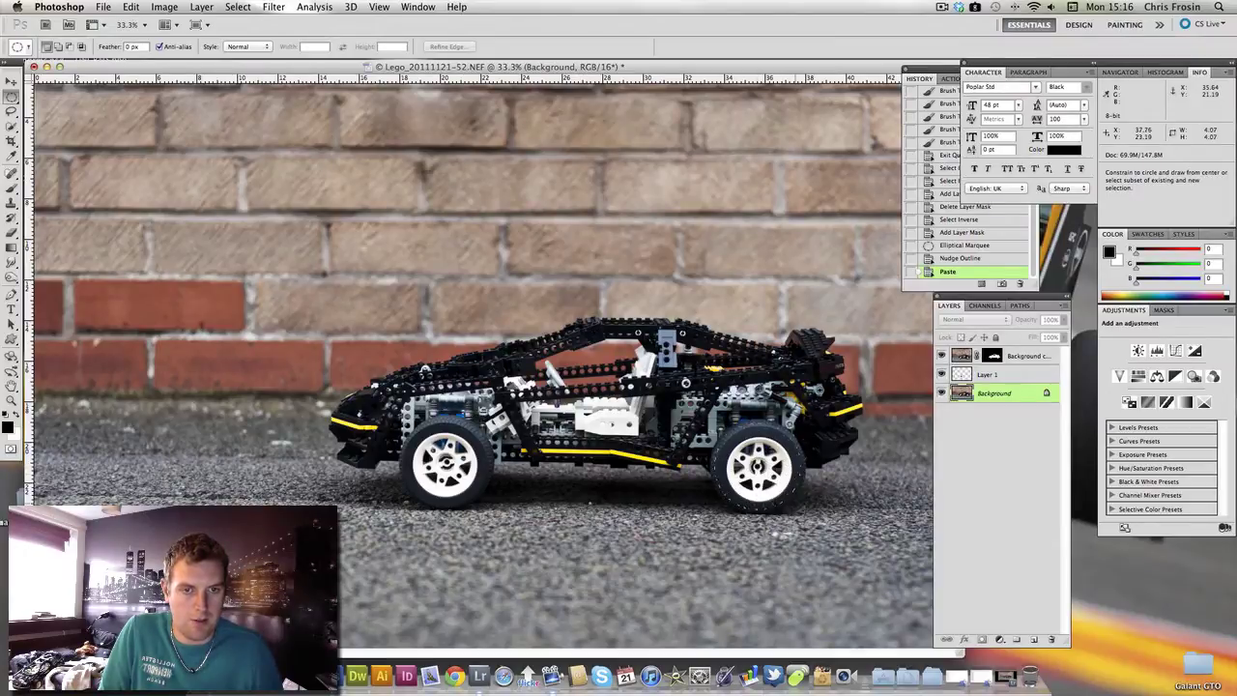
left_click_drag(804, 510, 823, 529)
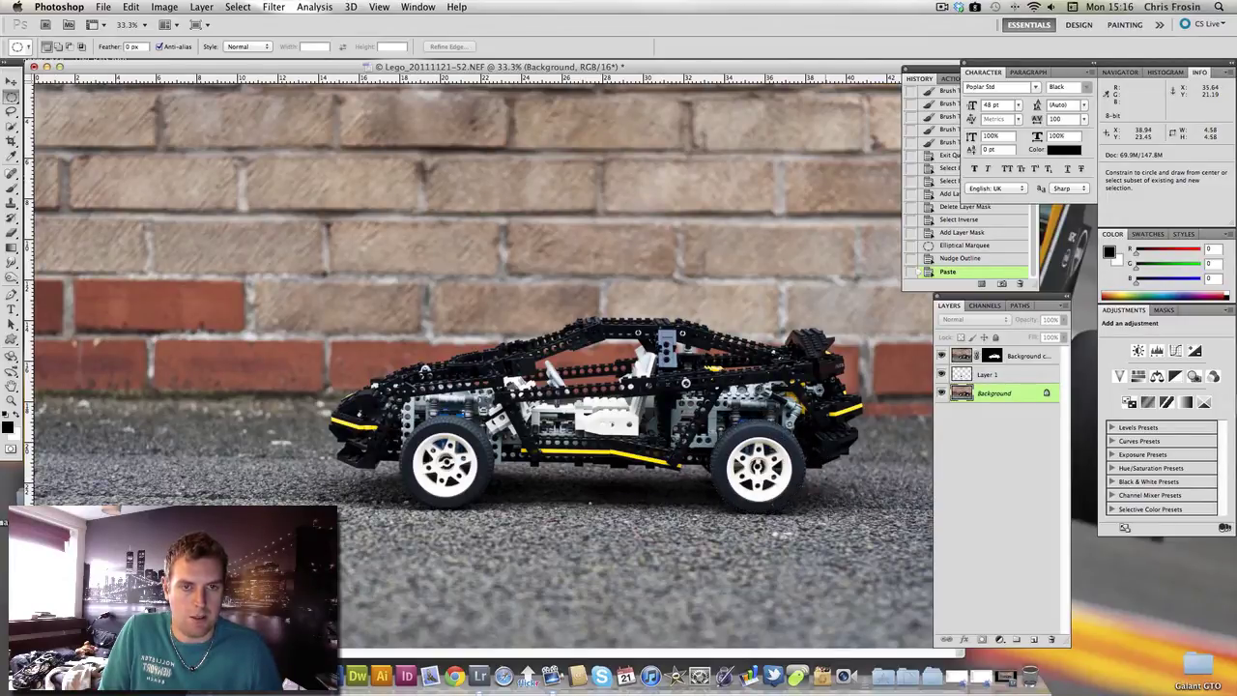
left_click_drag(774, 506, 774, 506)
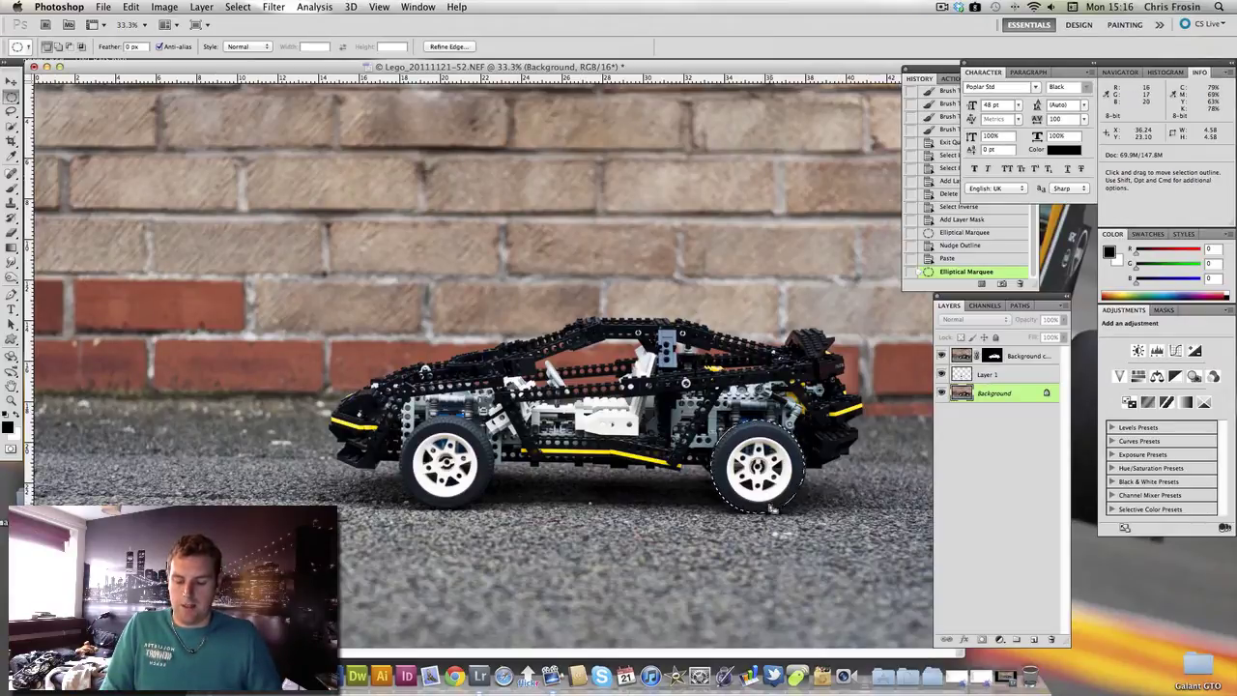
key("super+c")
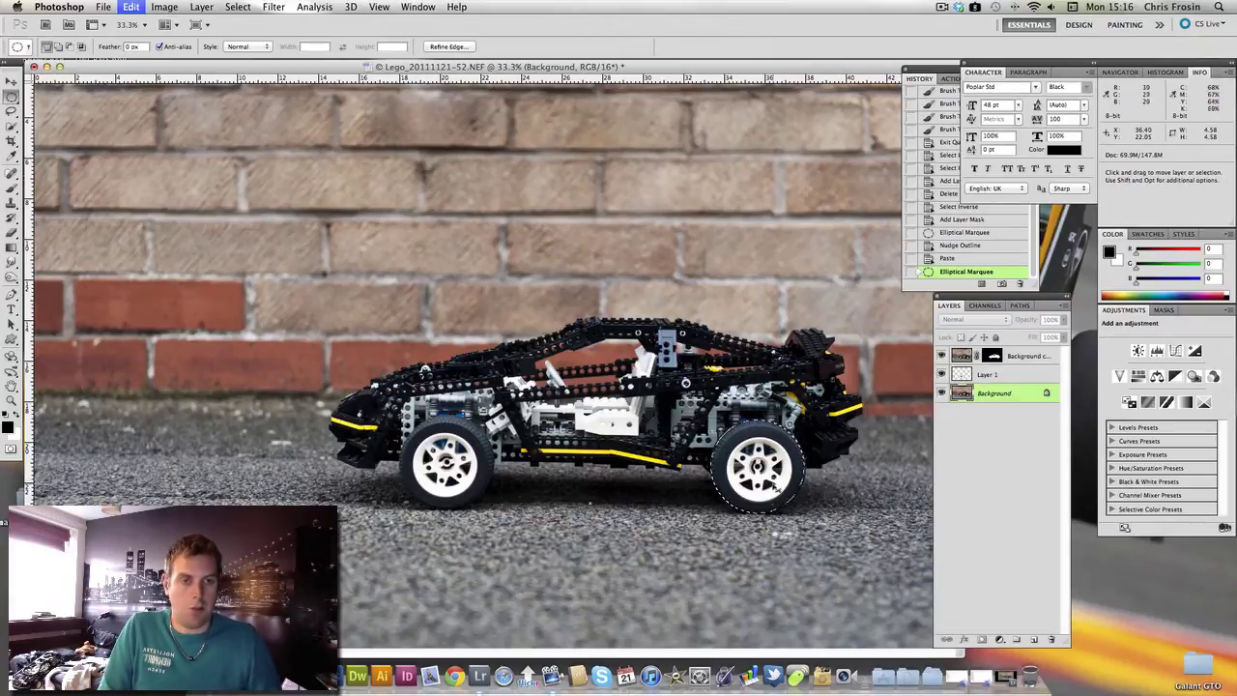
key("super+v")
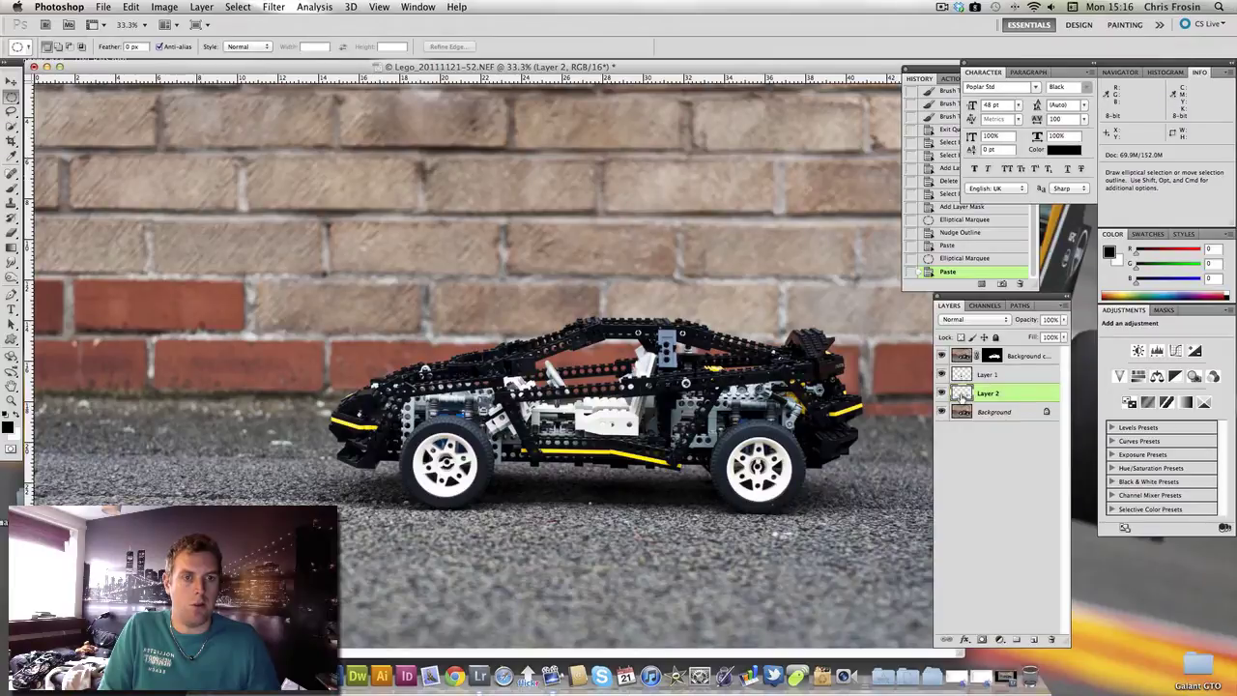
Hide Background, show Background copy, and load Layer 2's contents as a selection.
left_click(941, 412)
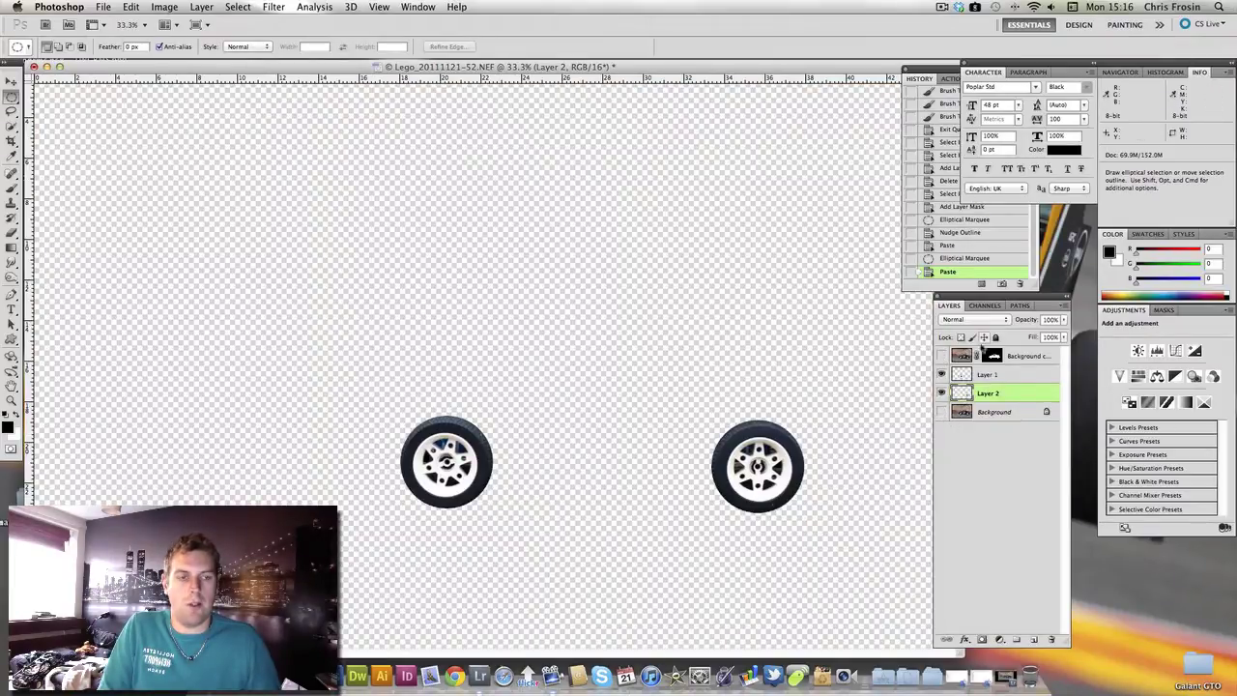
left_click(942, 355)
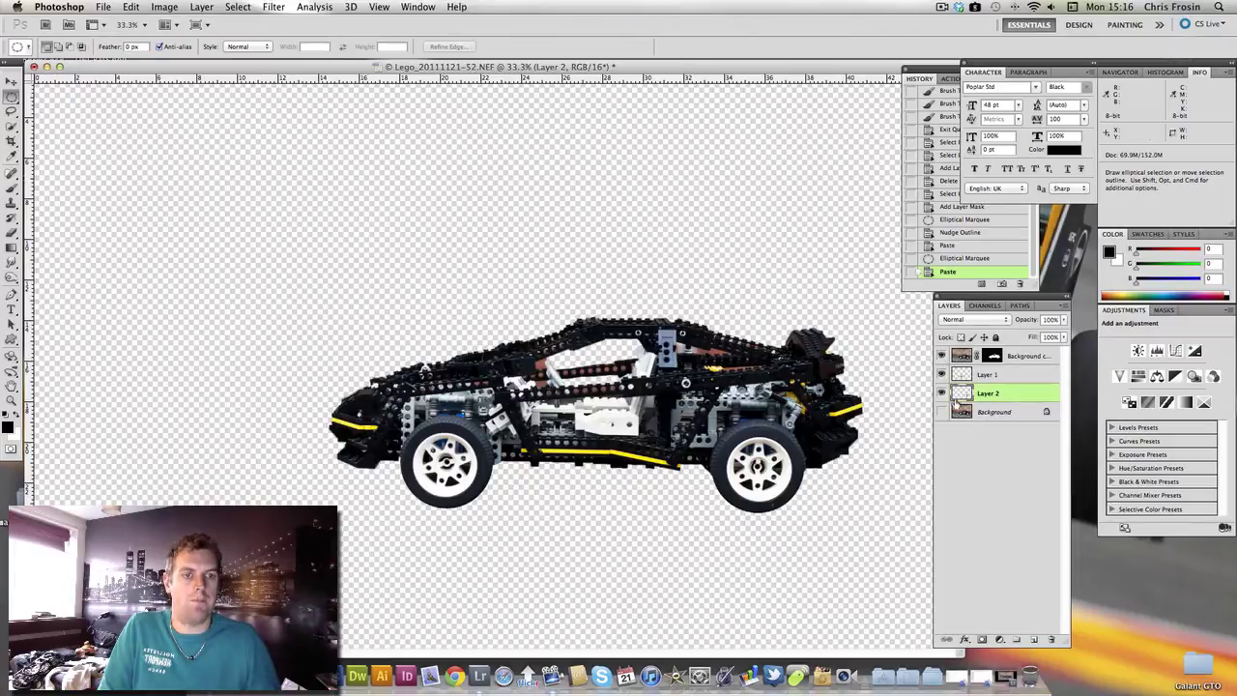
left_click(963, 393, "super")
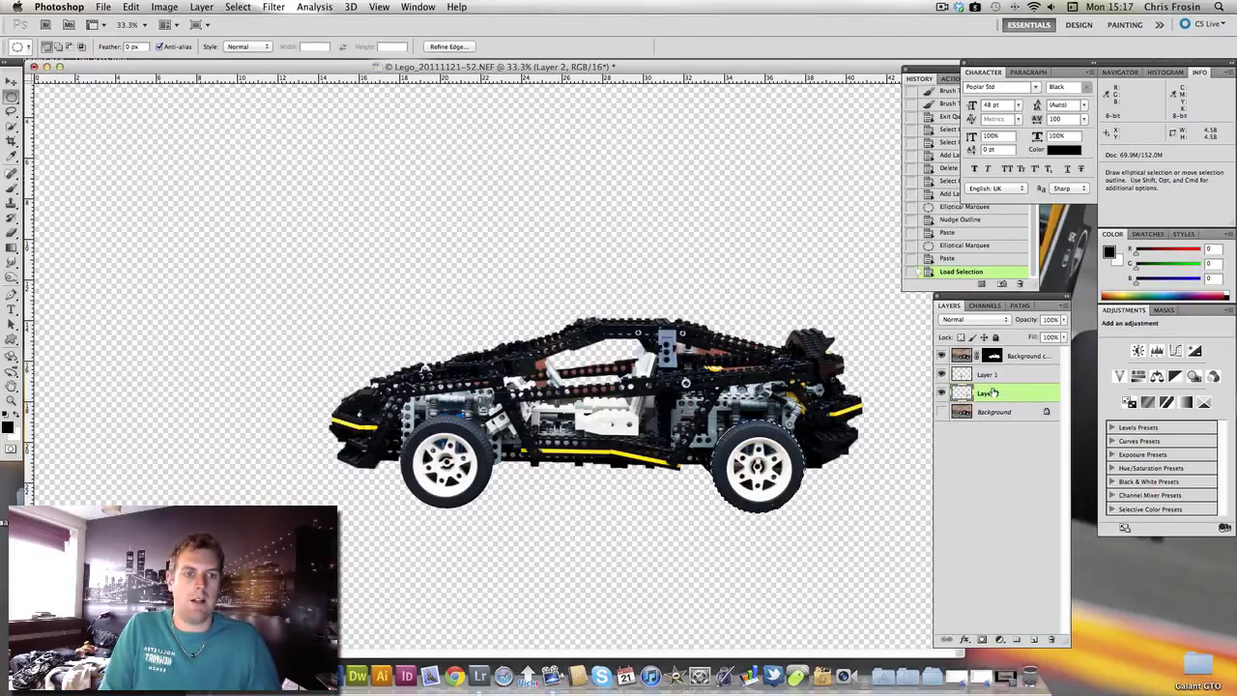
Apply a Spin Radial Blur with Amount 26 and Best quality to the rear wheel.
left_click(276, 8)
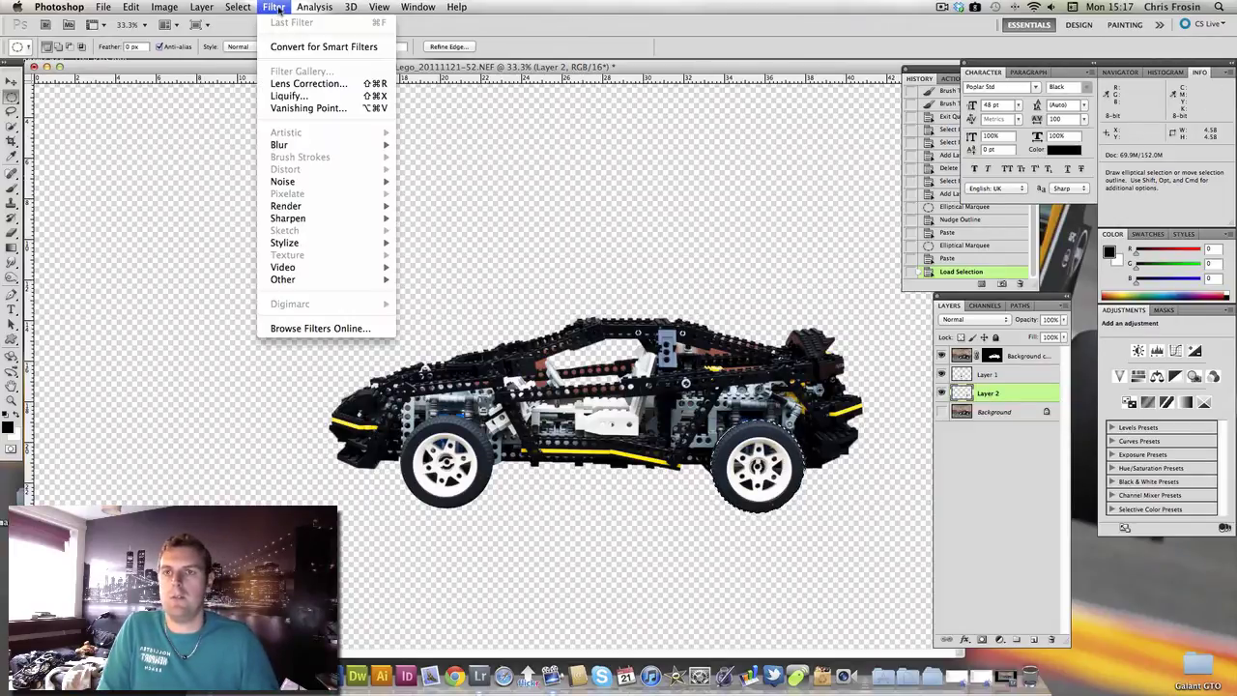
mouse_move(311, 147)
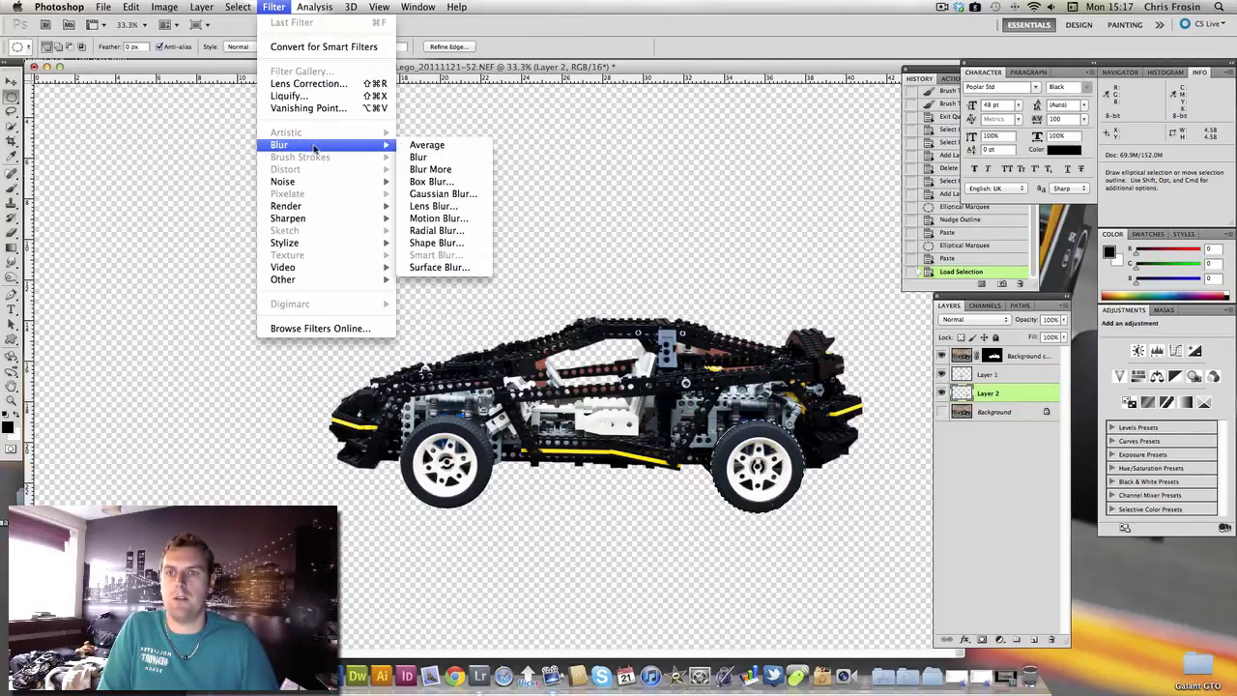
left_click(458, 234)
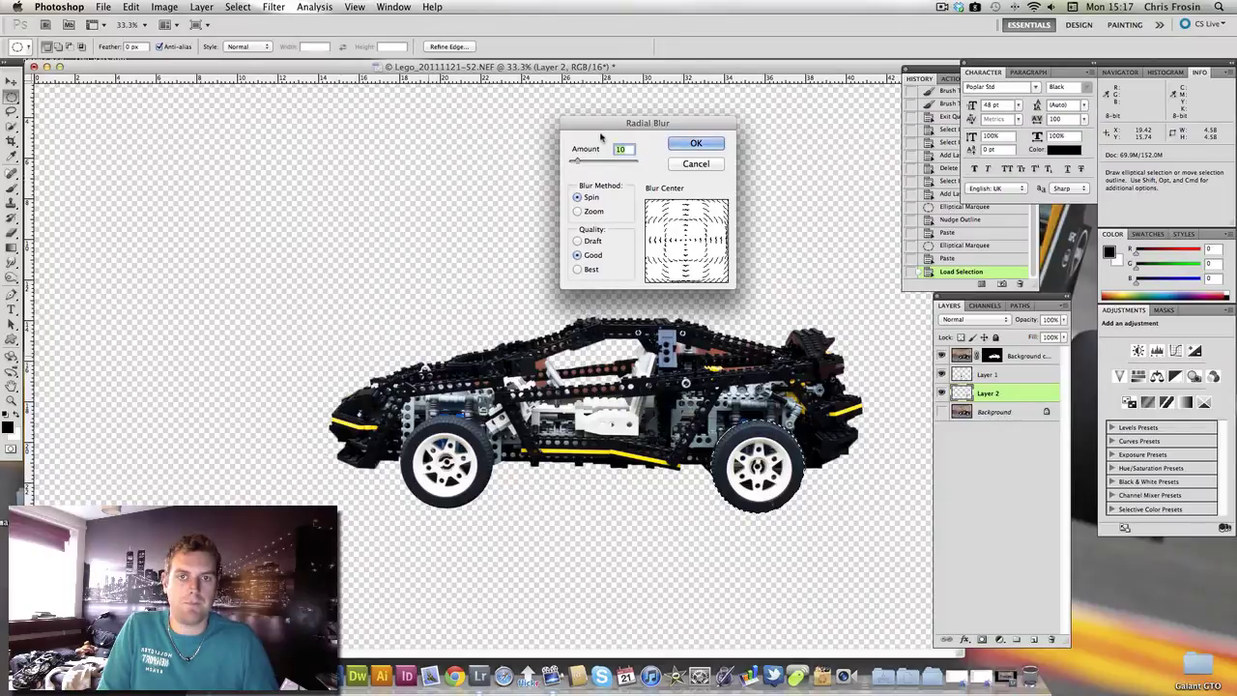
left_click_drag(589, 112, 273, 206)
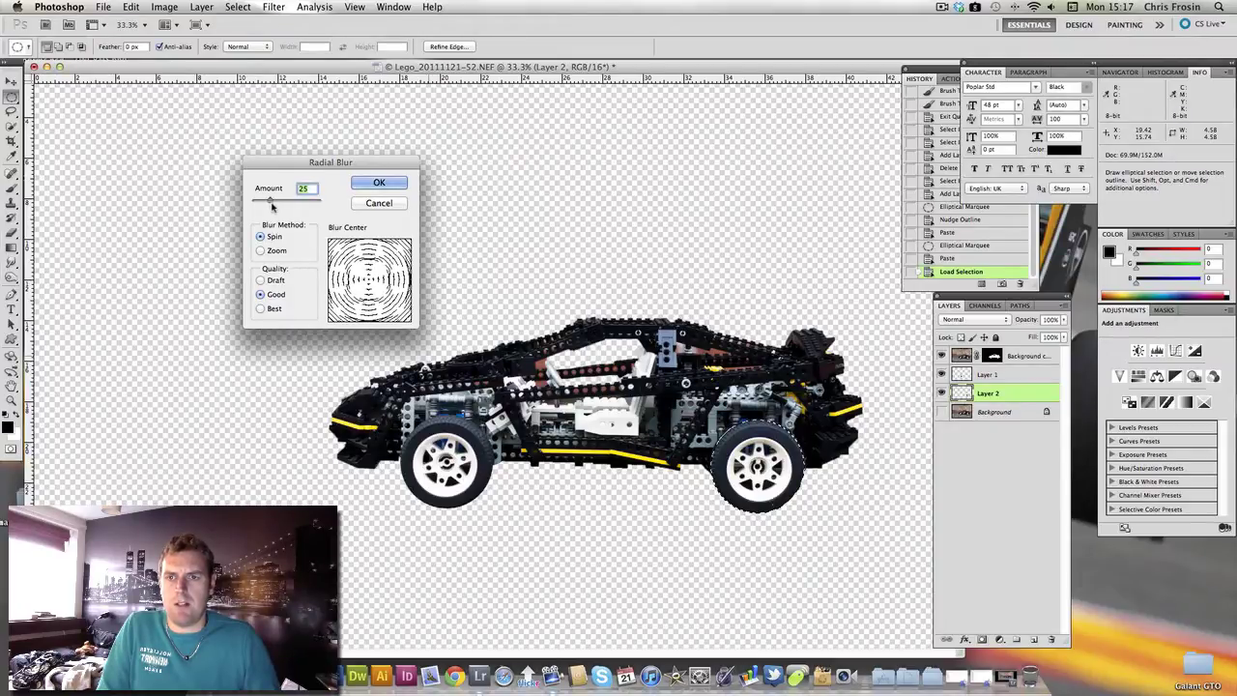
left_click_drag(272, 204, 272, 205)
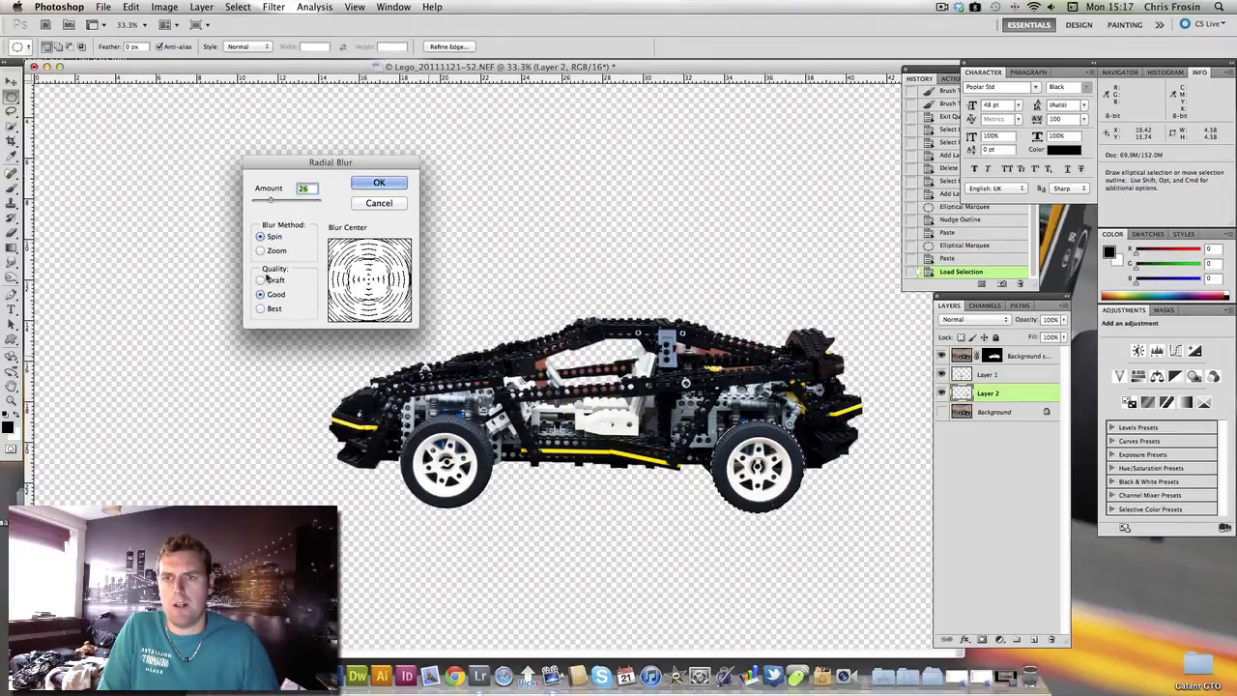
left_click(262, 308)
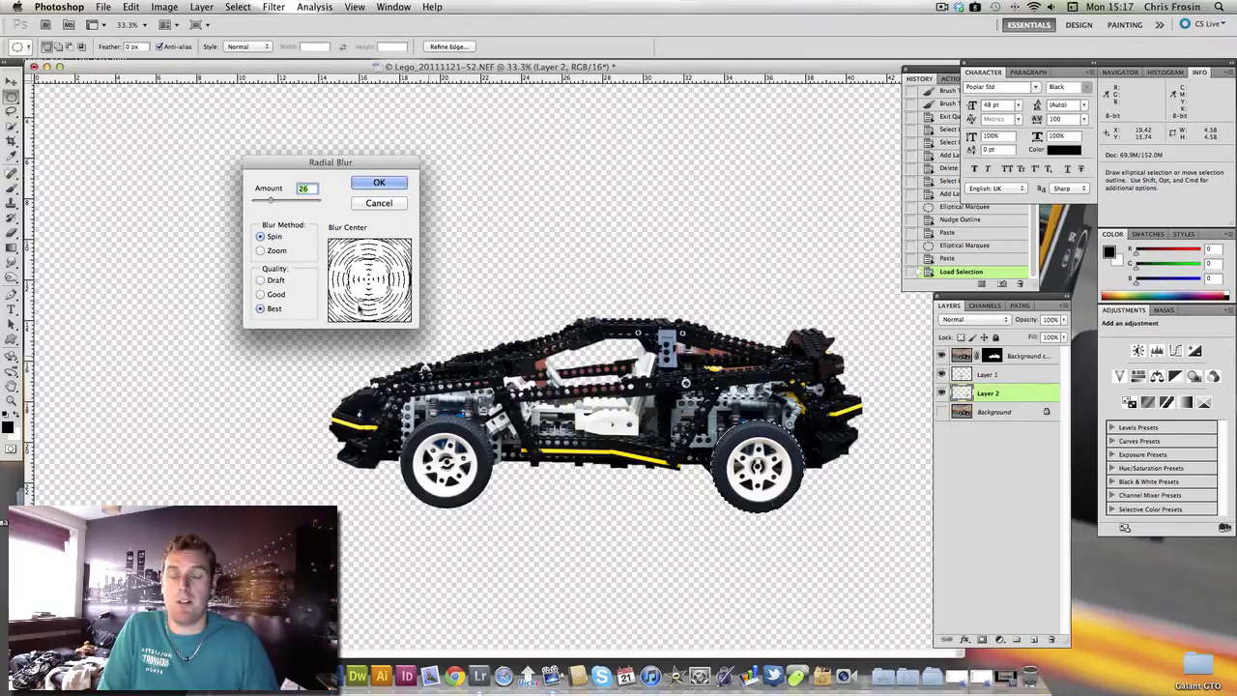
left_click(382, 184)
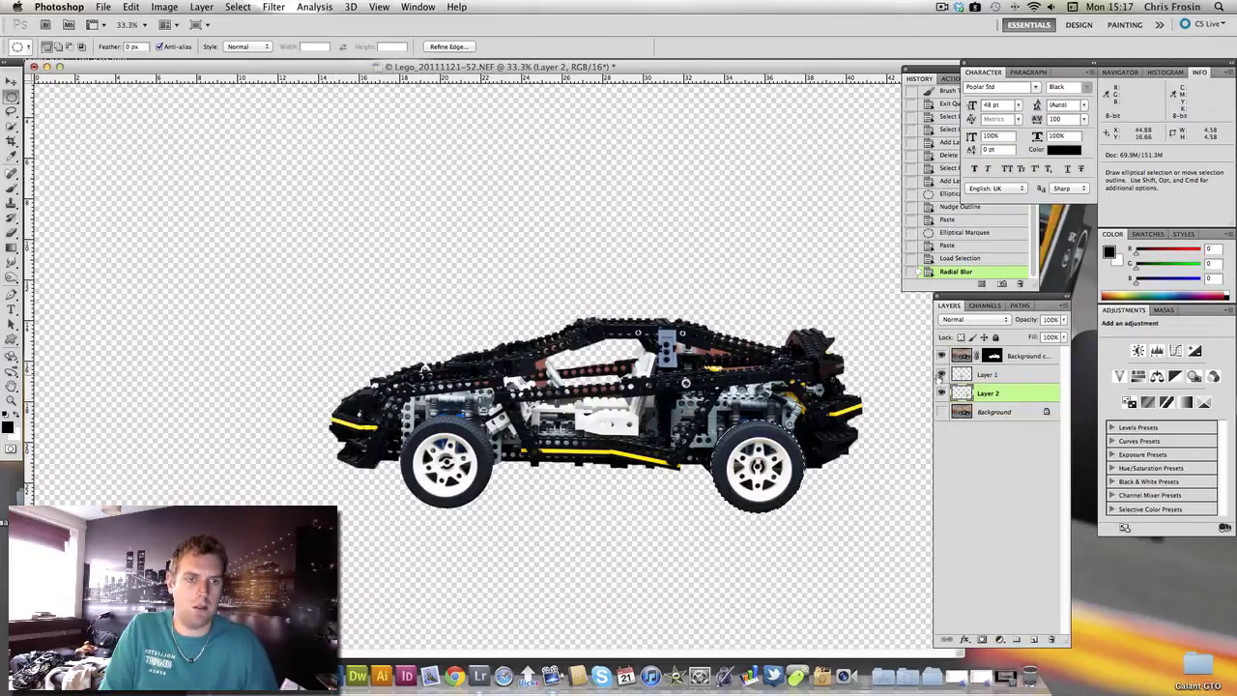
Hide Background copy, load Layer 1's front wheel as a selection, and reapply the spin Radial Blur.
left_click(941, 355)
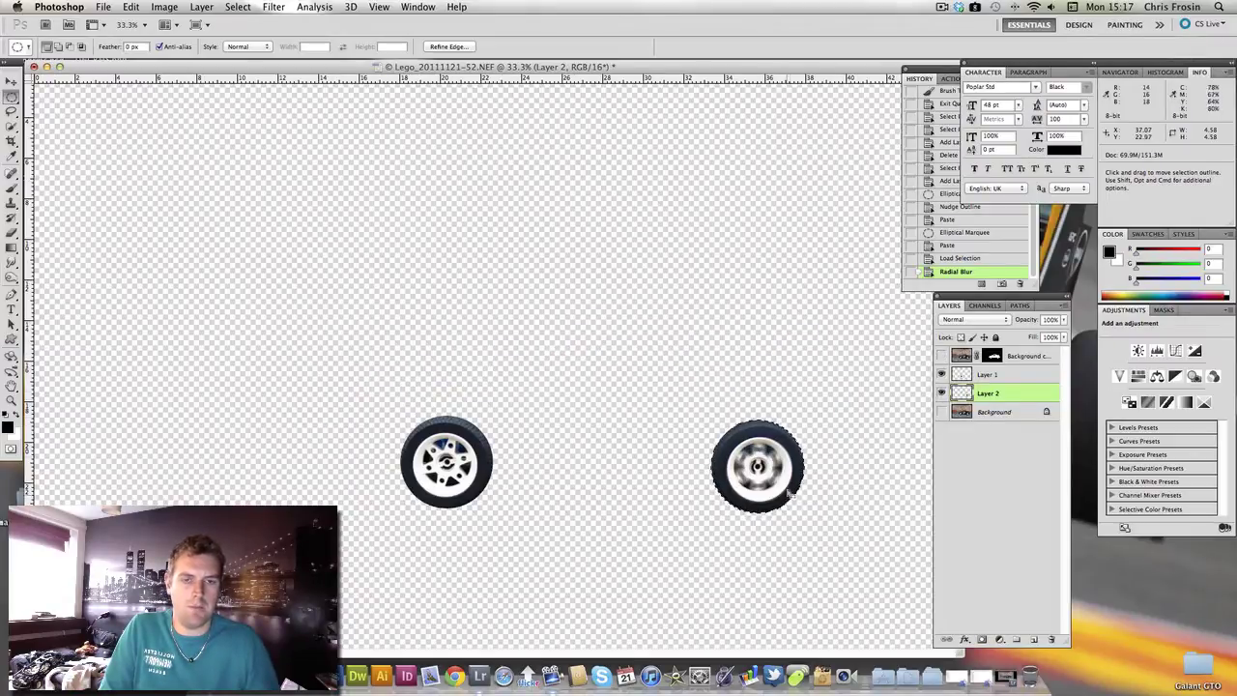
left_click(993, 375)
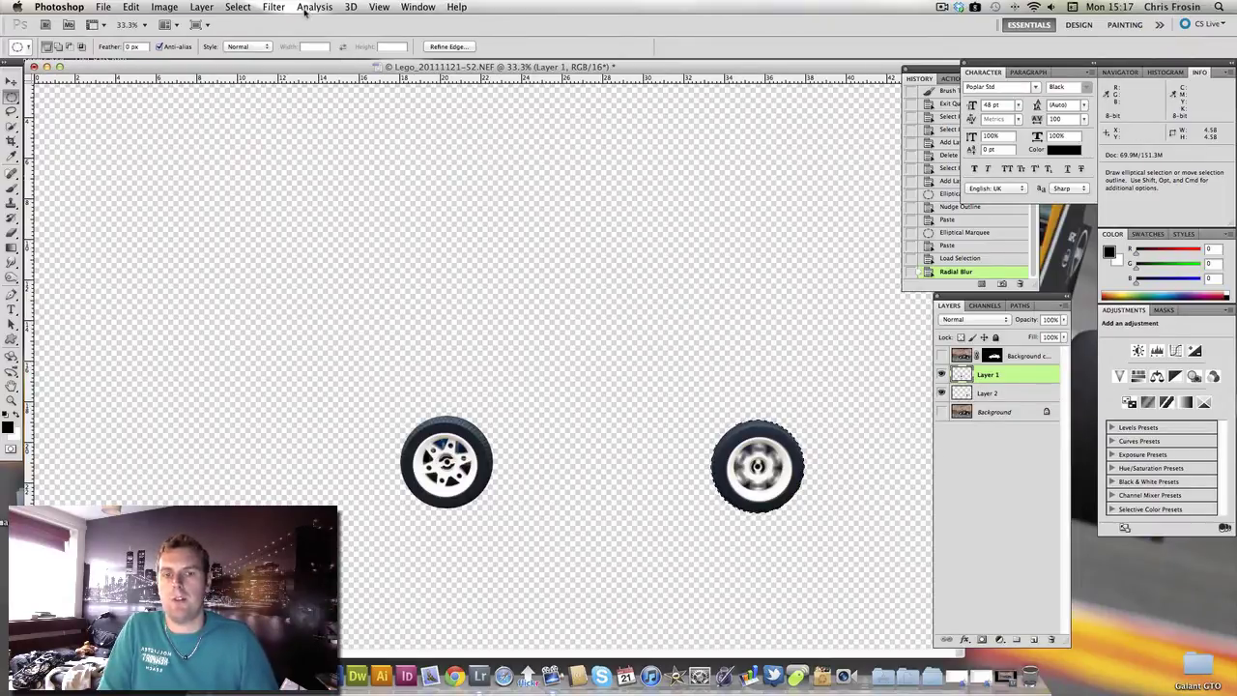
key("super+d")
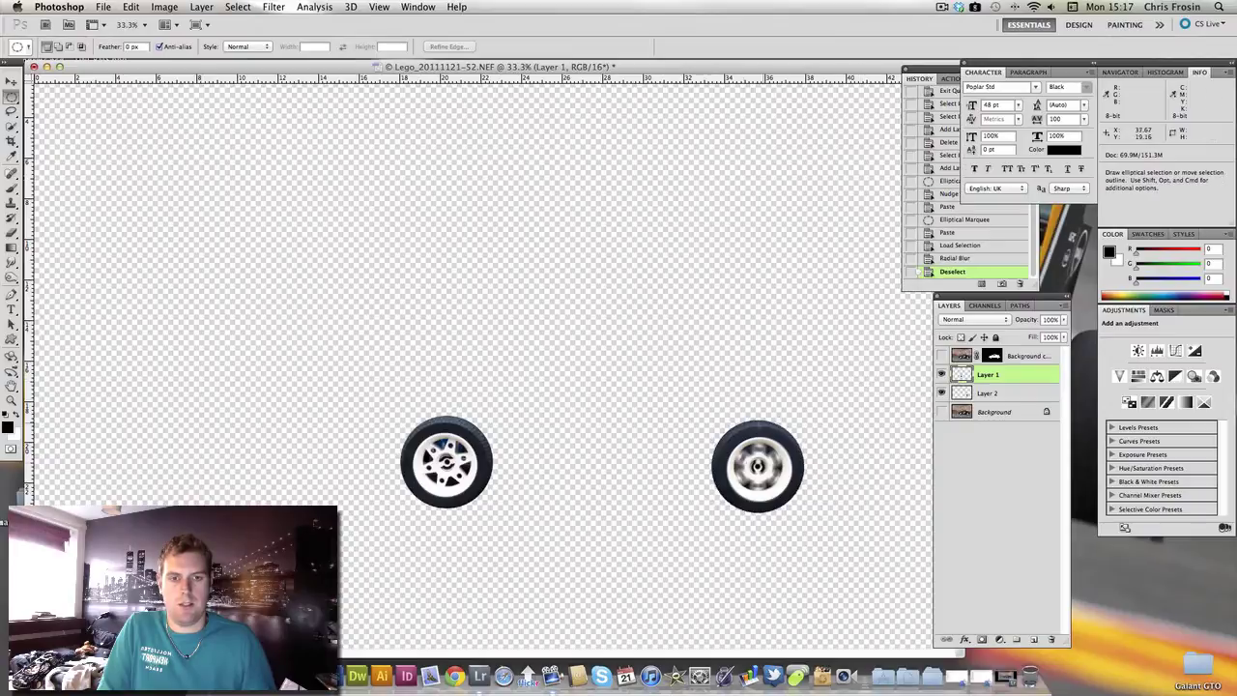
left_click(960, 379, "super")
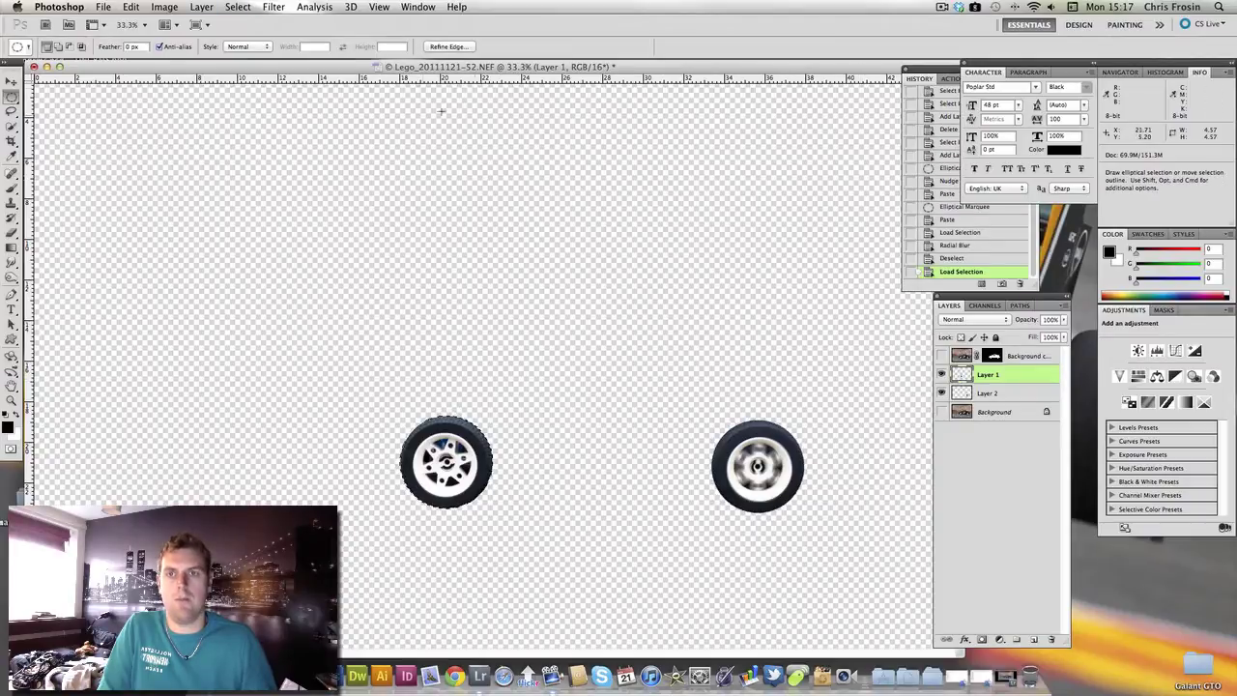
left_click(275, 6)
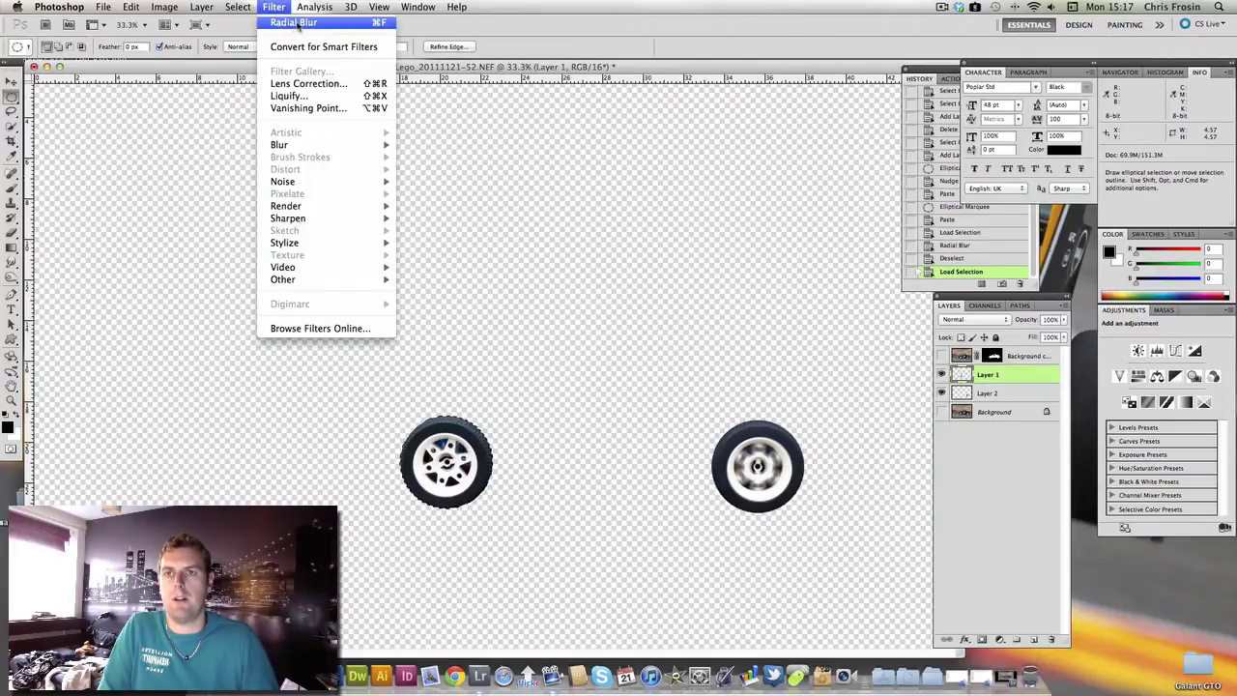
left_click(294, 22)
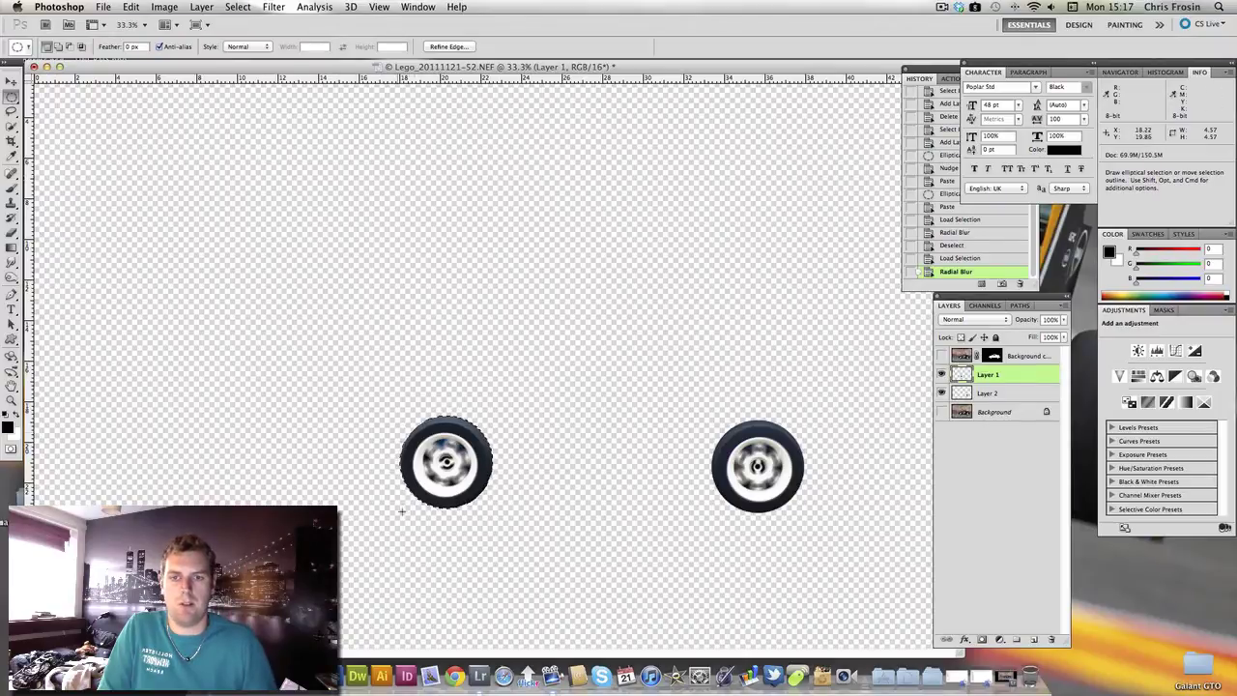
left_click(967, 356)
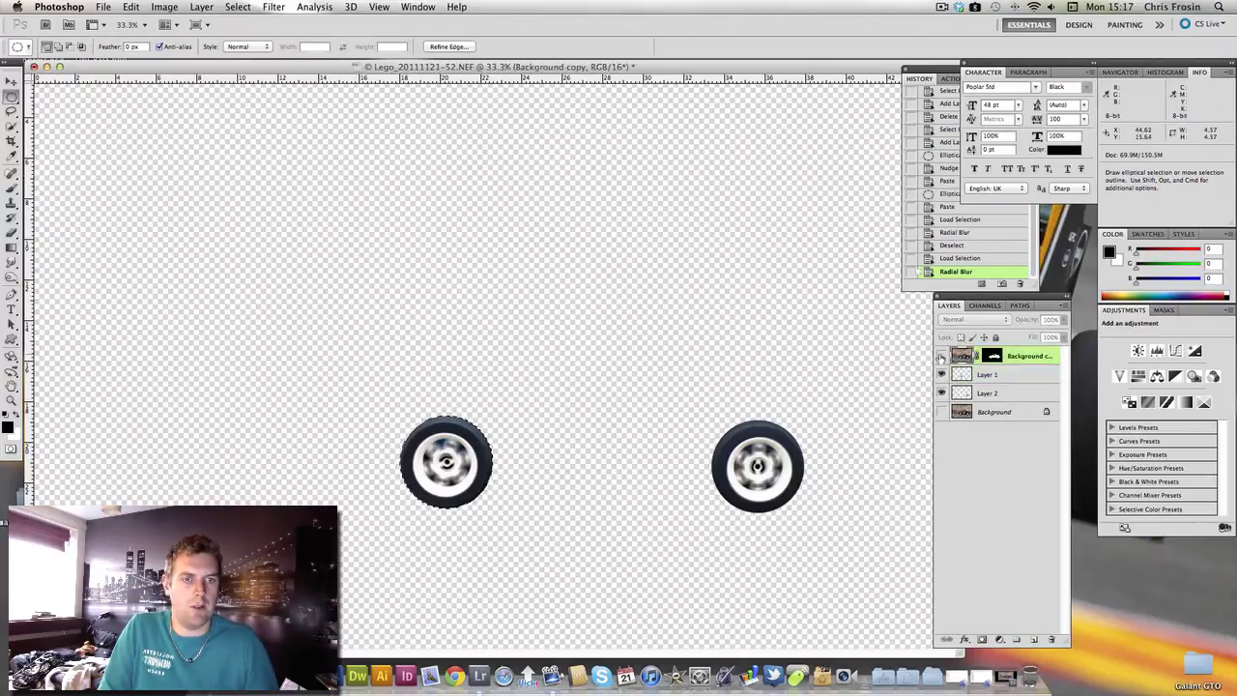
Show Background copy, deselect, and move it just above the Background layer.
left_click(942, 355)
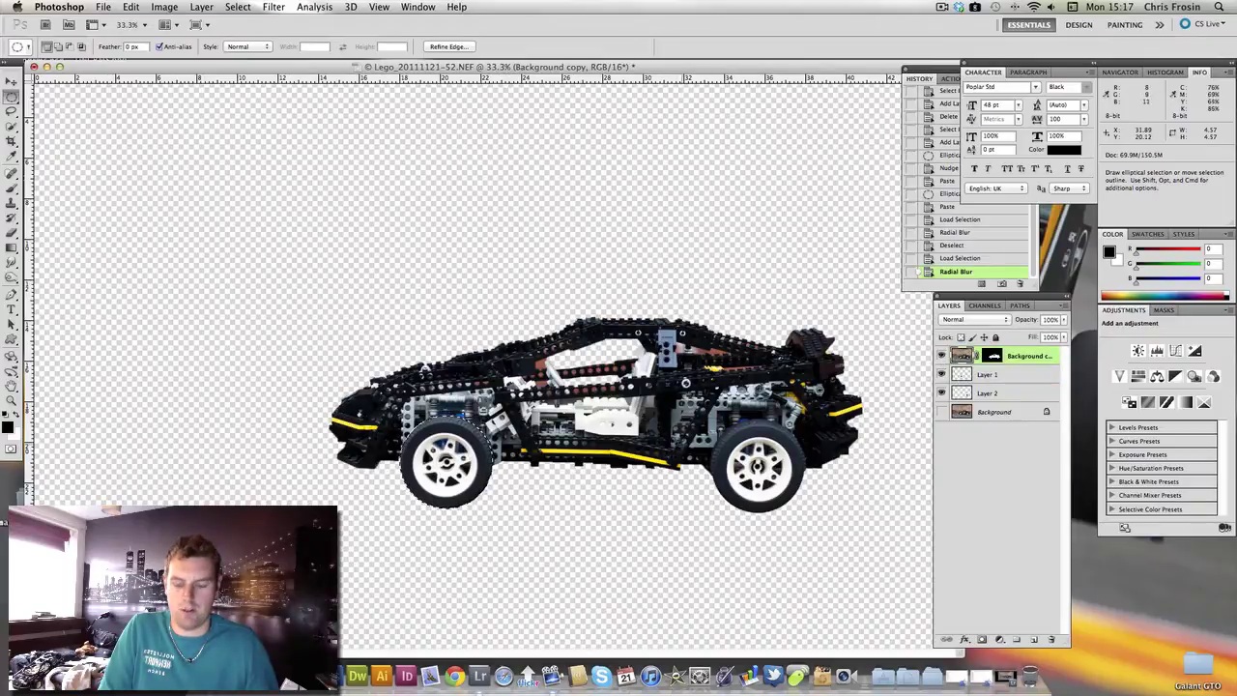
key("super+d")
left_click_drag(964, 355, 953, 411)
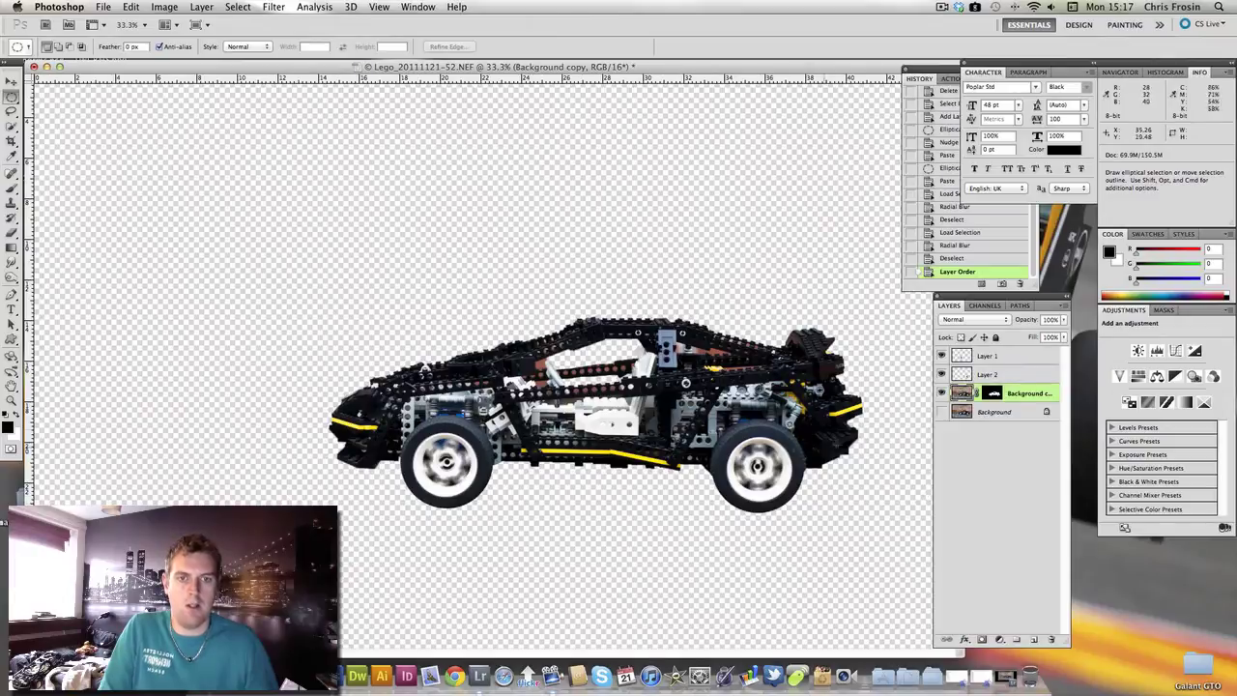
Show Background, hide Background copy and Layer 1, and make Background active.
left_click(942, 412)
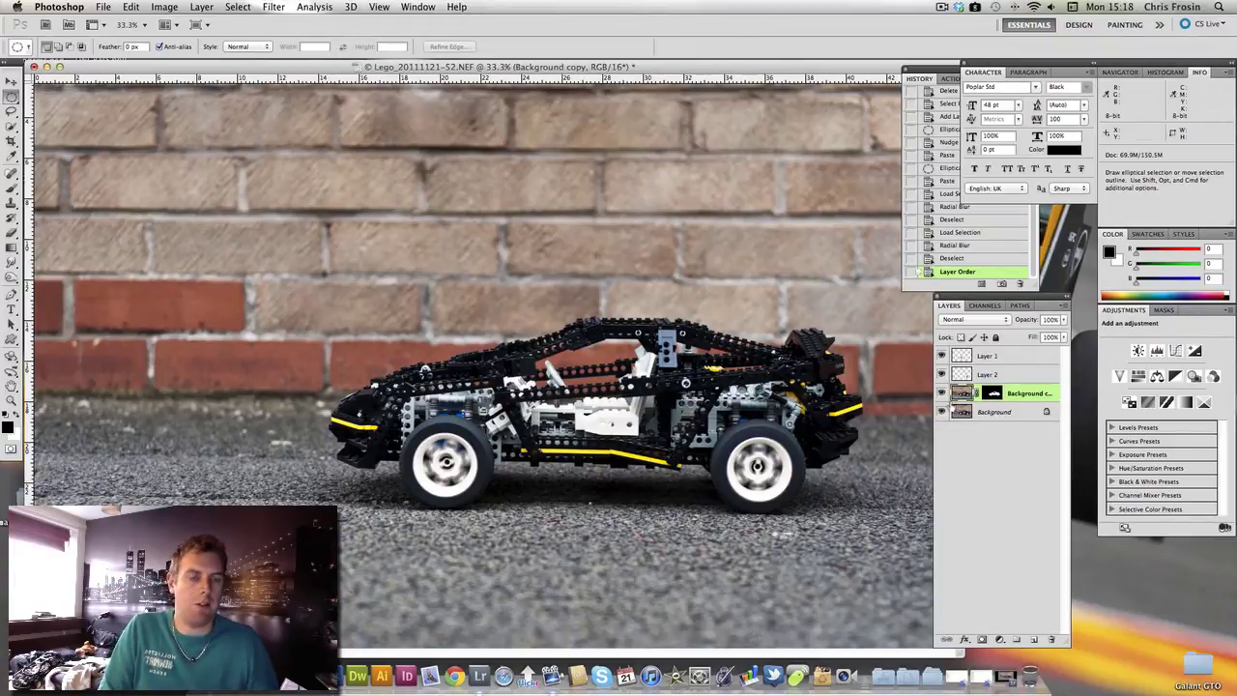
left_click(942, 393)
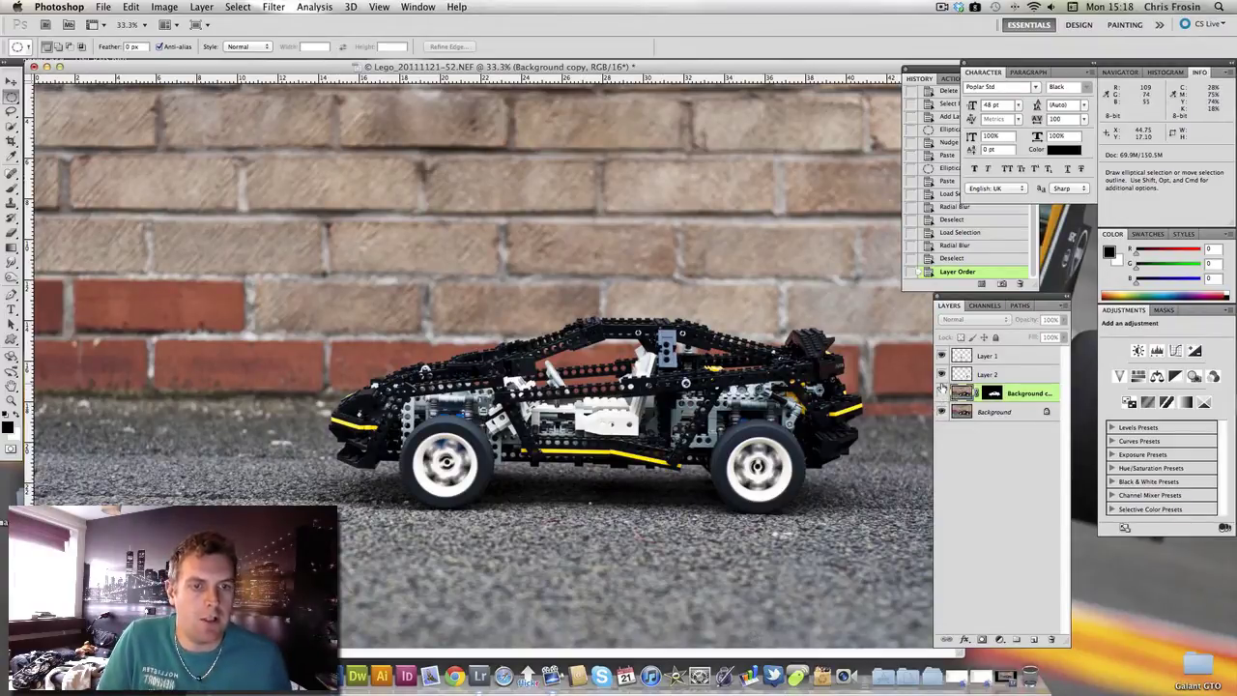
left_click(942, 356)
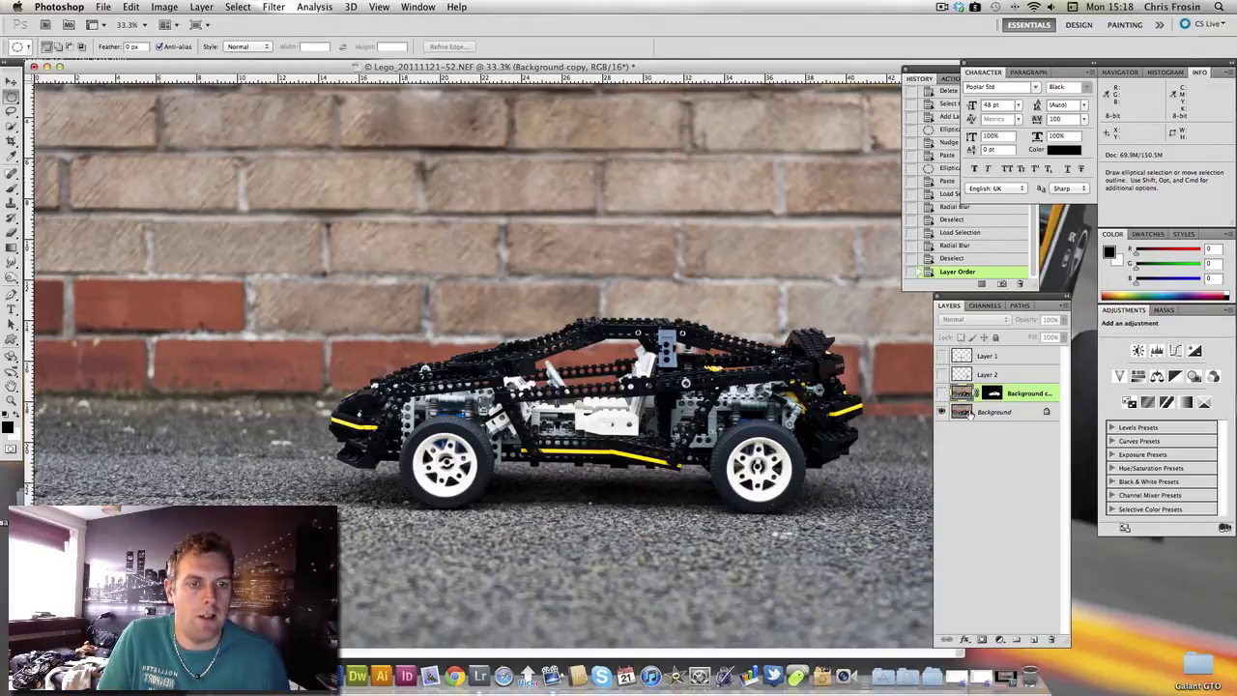
left_click(971, 412)
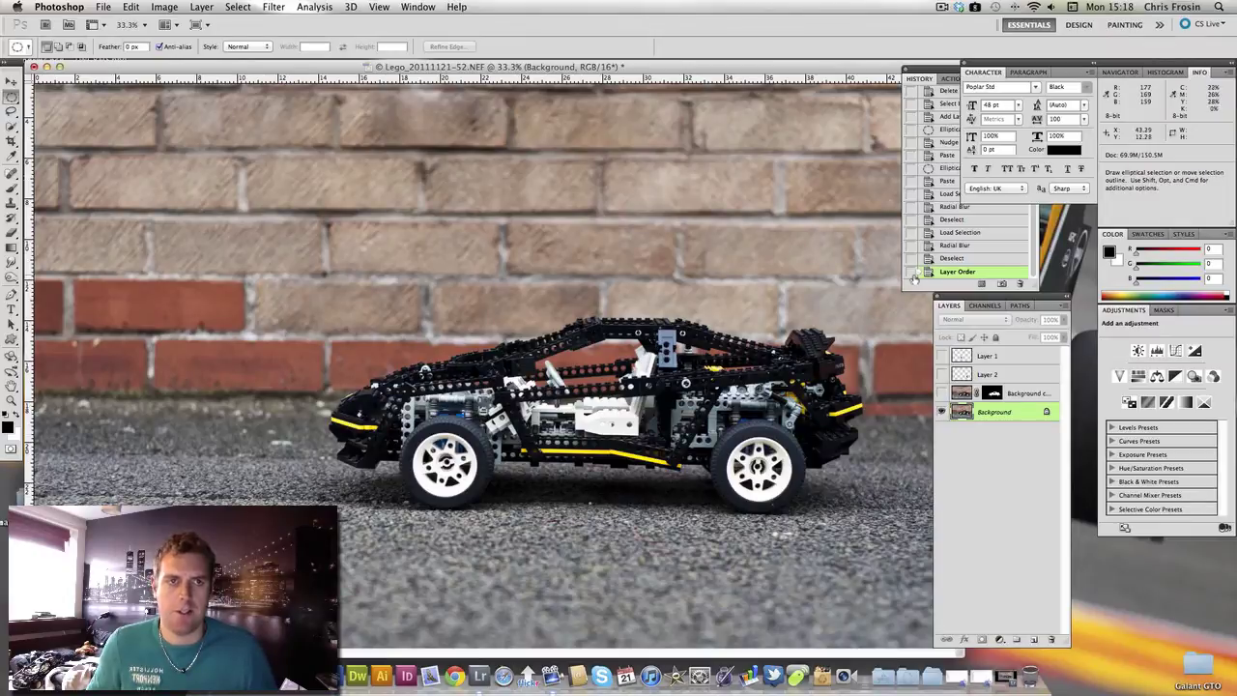
left_click_drag(984, 305, 1035, 317)
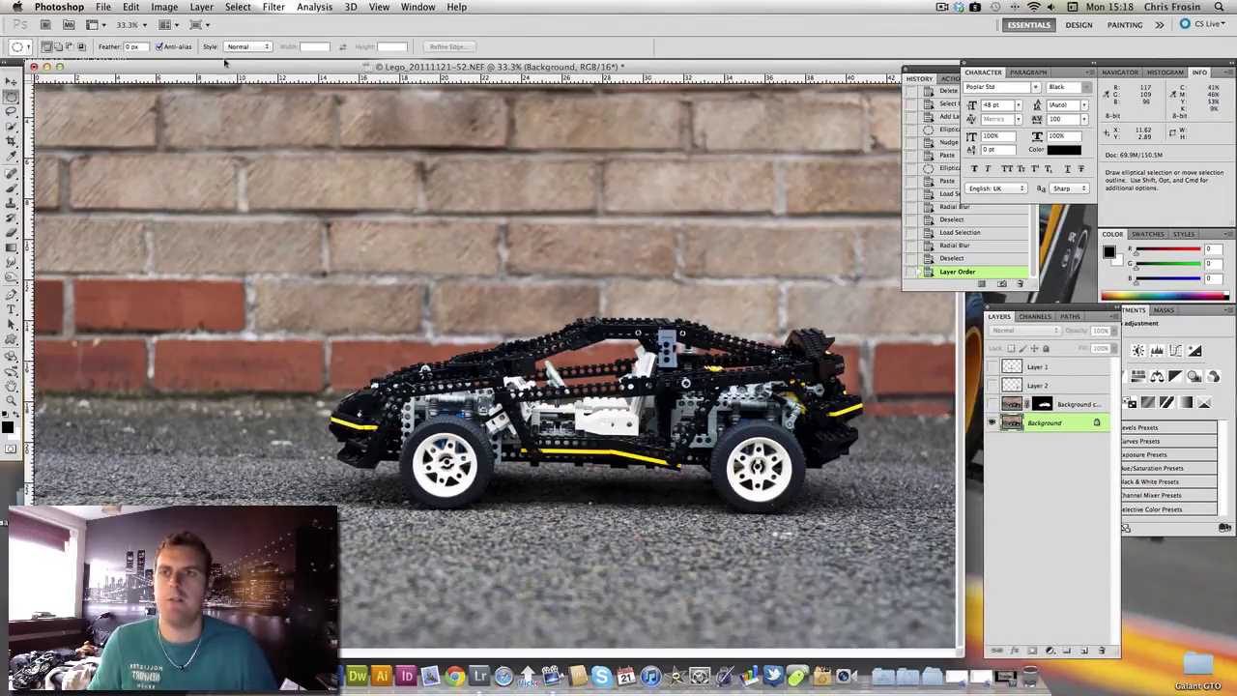
left_click(314, 7)
mouse_move(274, 6)
mouse_move(378, 145)
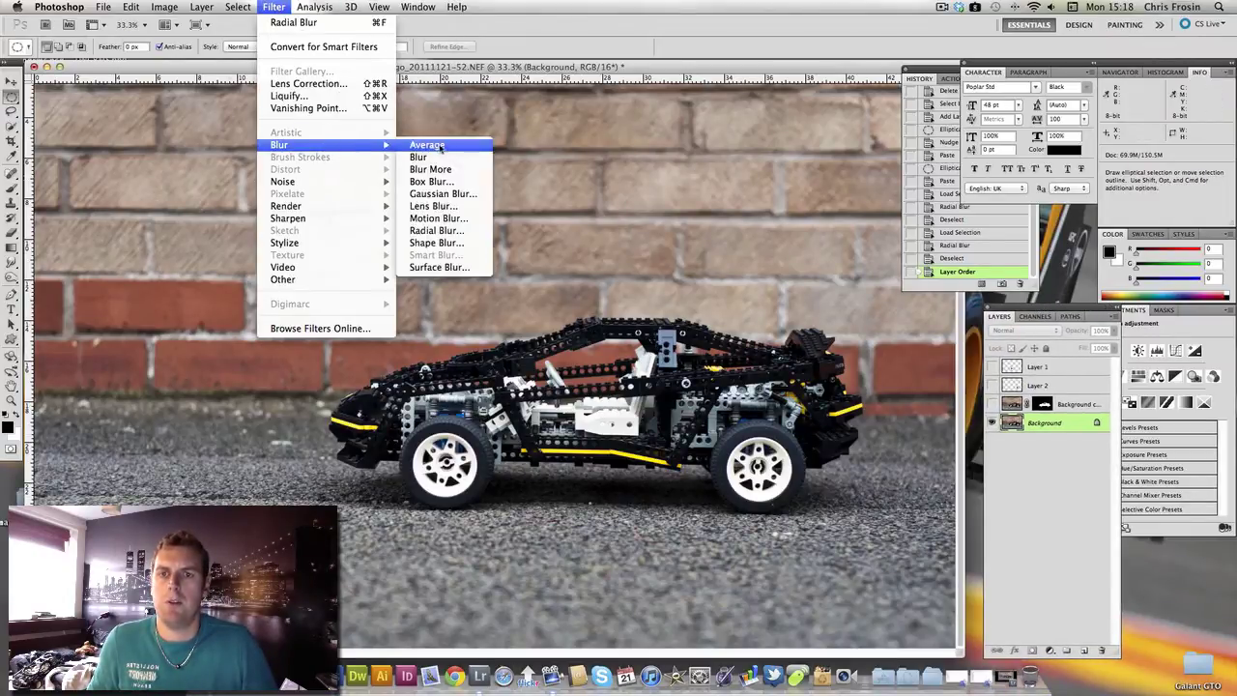
left_click(438, 218)
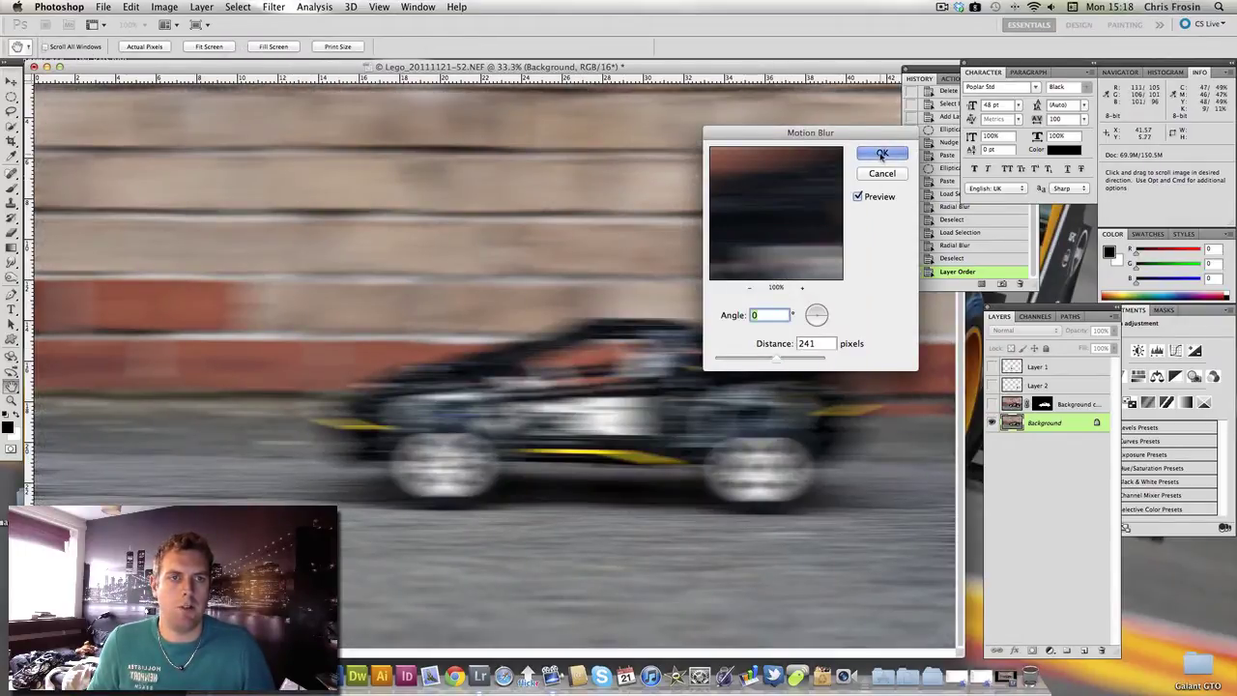
left_click(882, 155)
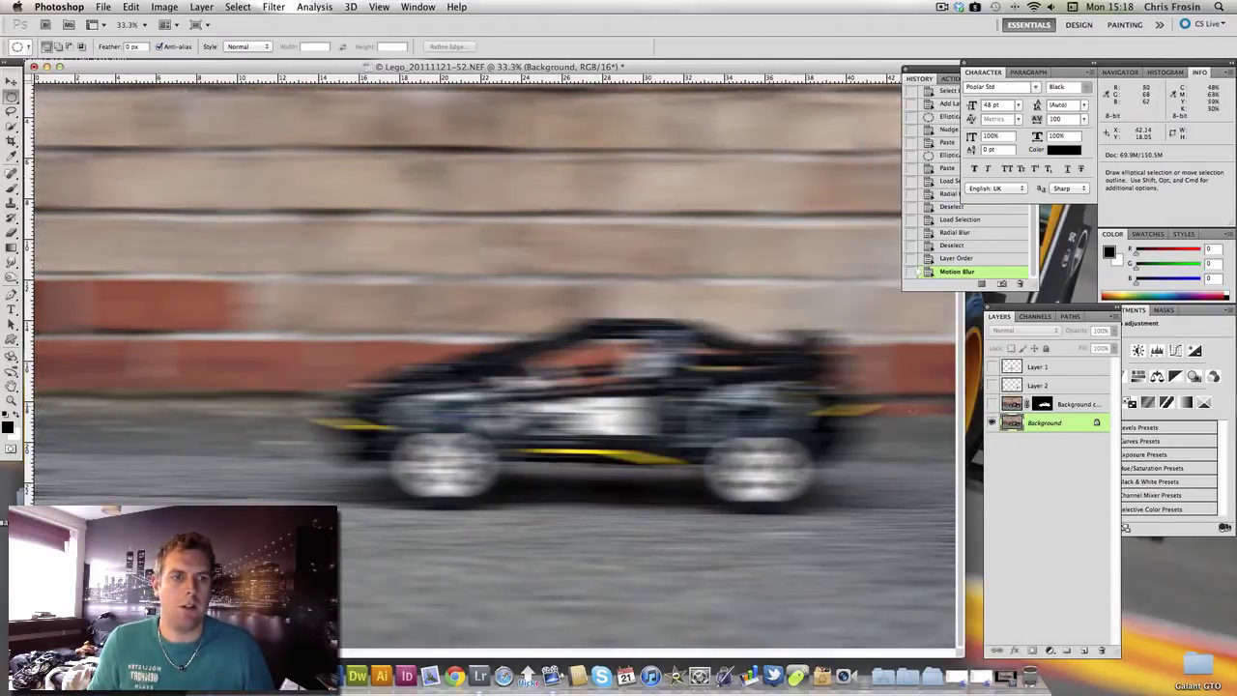
left_click(992, 405)
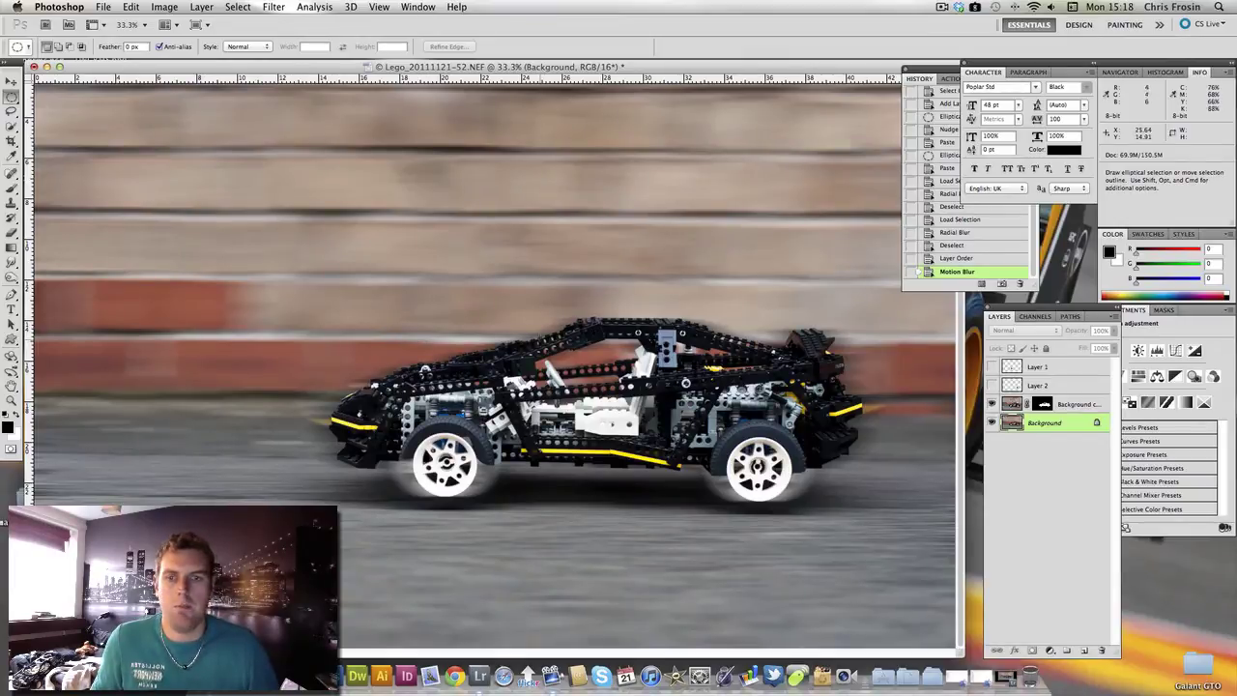
left_click(957, 259)
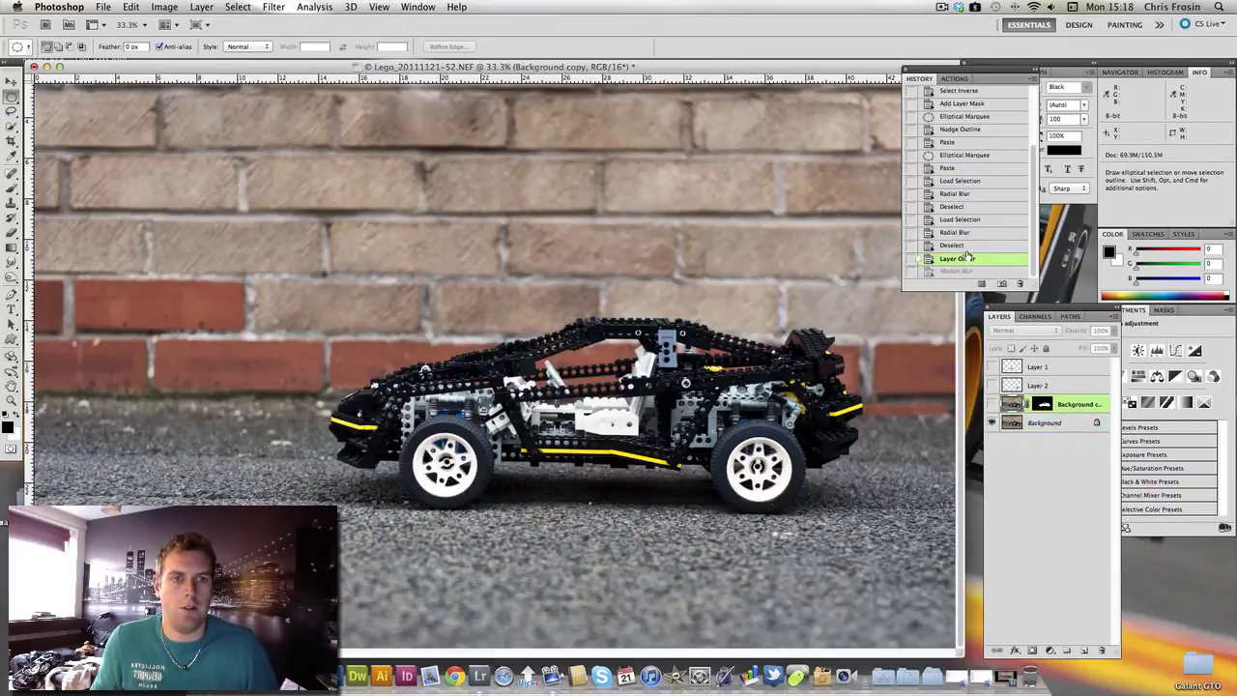
On the Background layer, switch to the Smudge tool at 67% strength.
left_click(1013, 426)
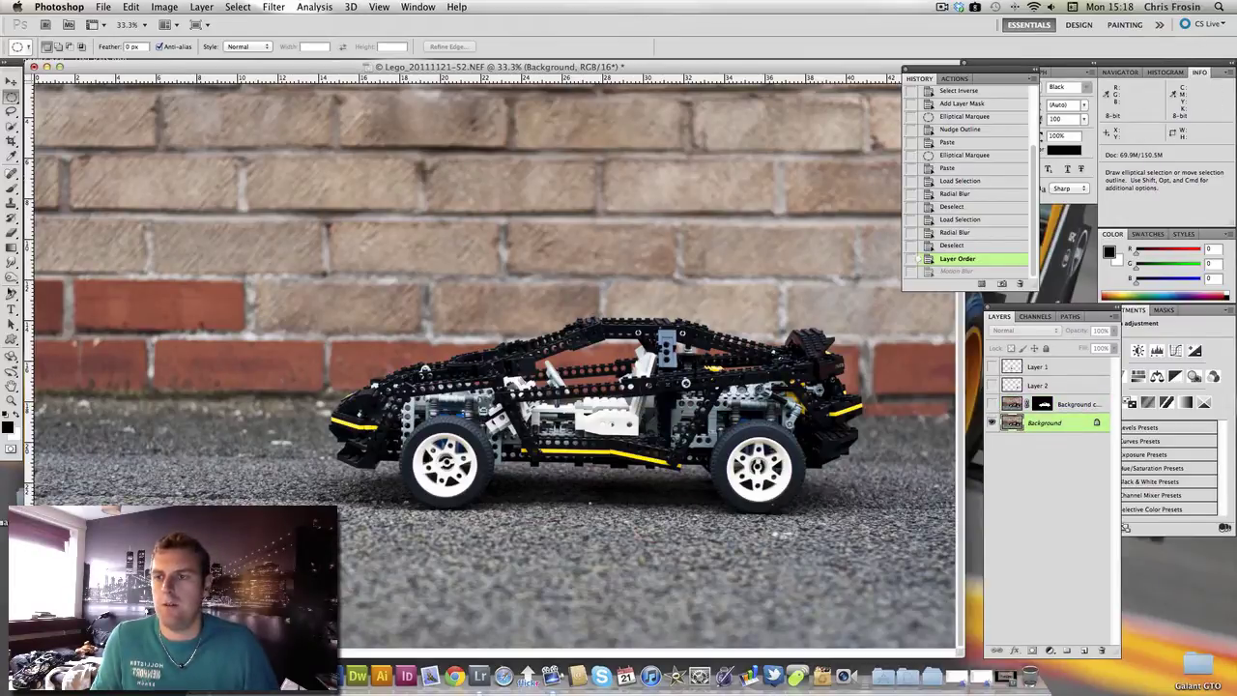
left_click_drag(11, 271, 50, 288)
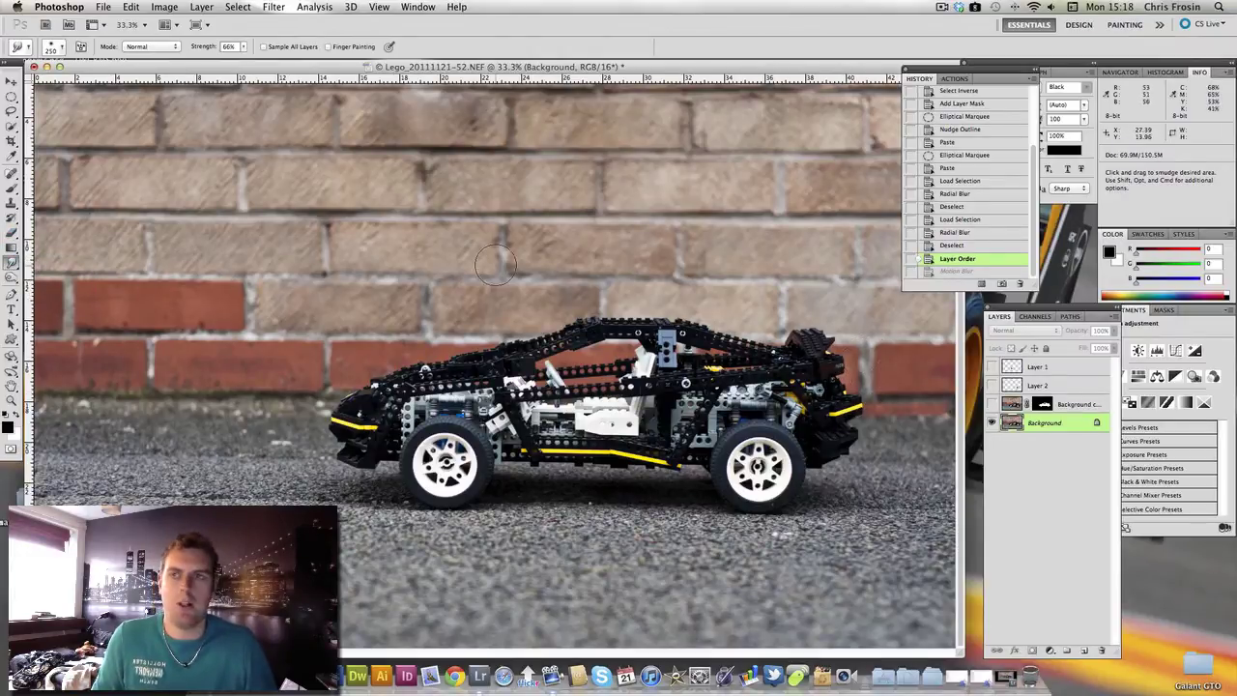
left_click(243, 47)
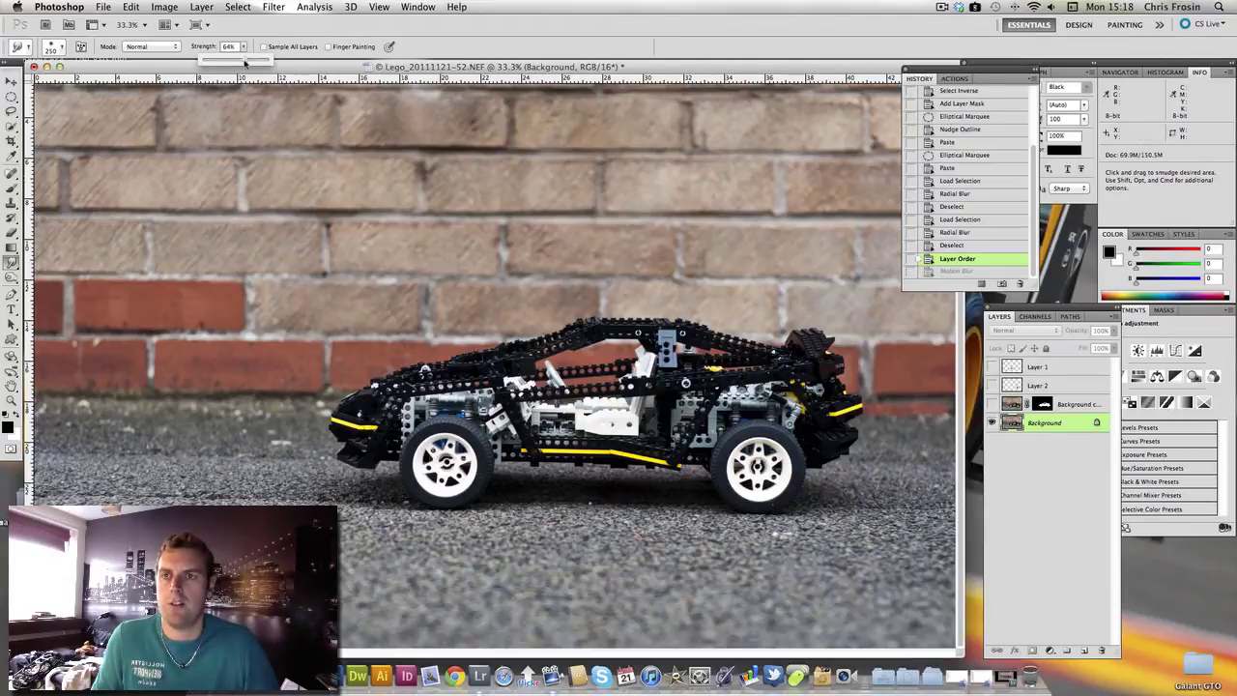
left_click_drag(247, 61, 247, 62)
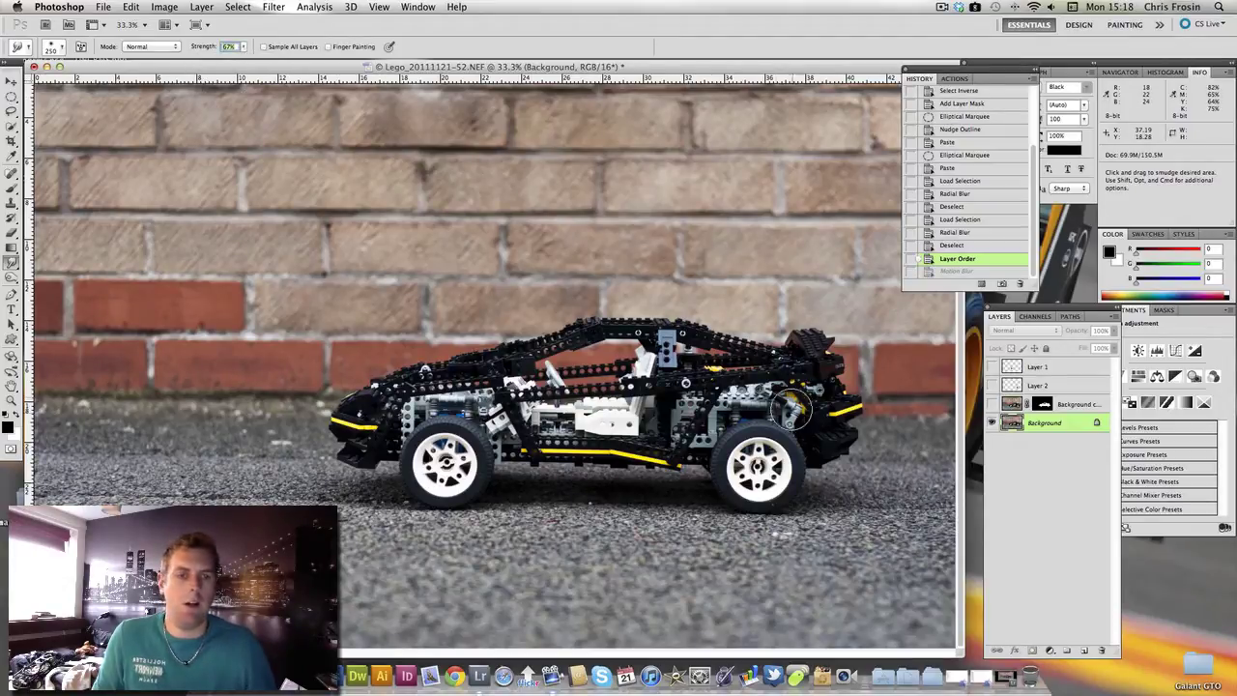
Smudge the car's rear edges, rear wheel, front bumper, roof line and side stripe.
mouse_move(817, 401)
left_mouse_down()
mouse_move(843, 399)
mouse_move(841, 324)
mouse_move(822, 354)
left_mouse_up()
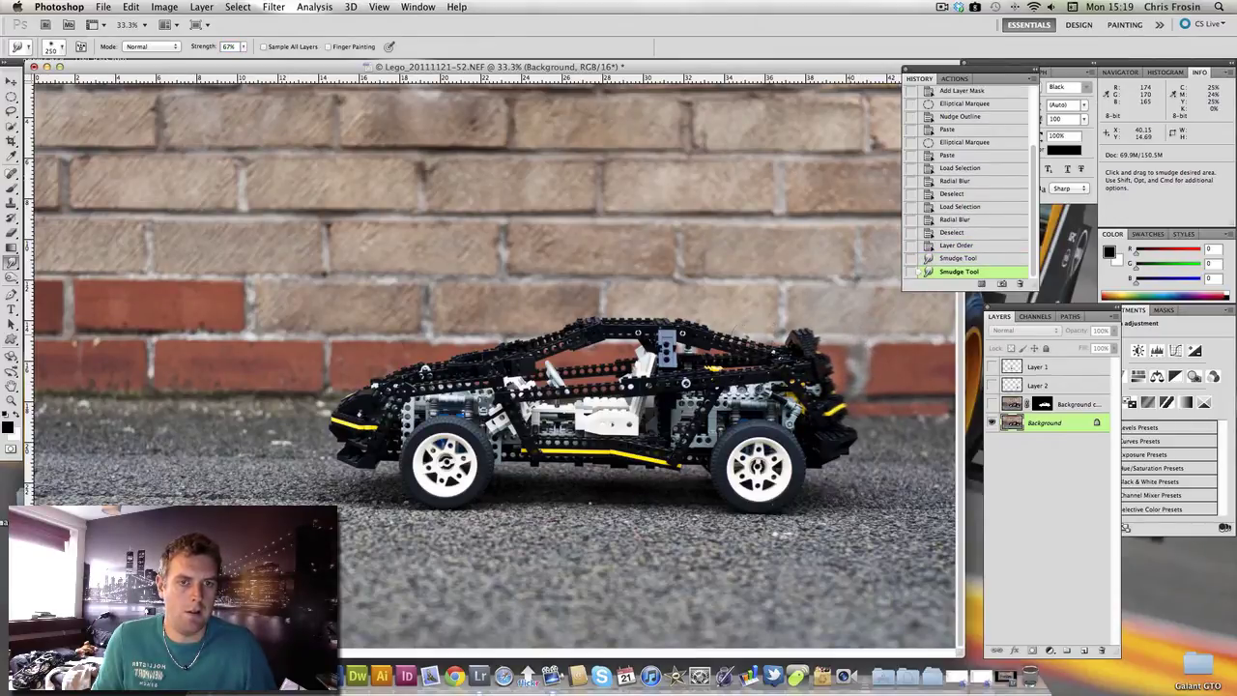
mouse_move(816, 445)
left_mouse_down()
mouse_move(851, 474)
mouse_move(817, 469)
left_mouse_up()
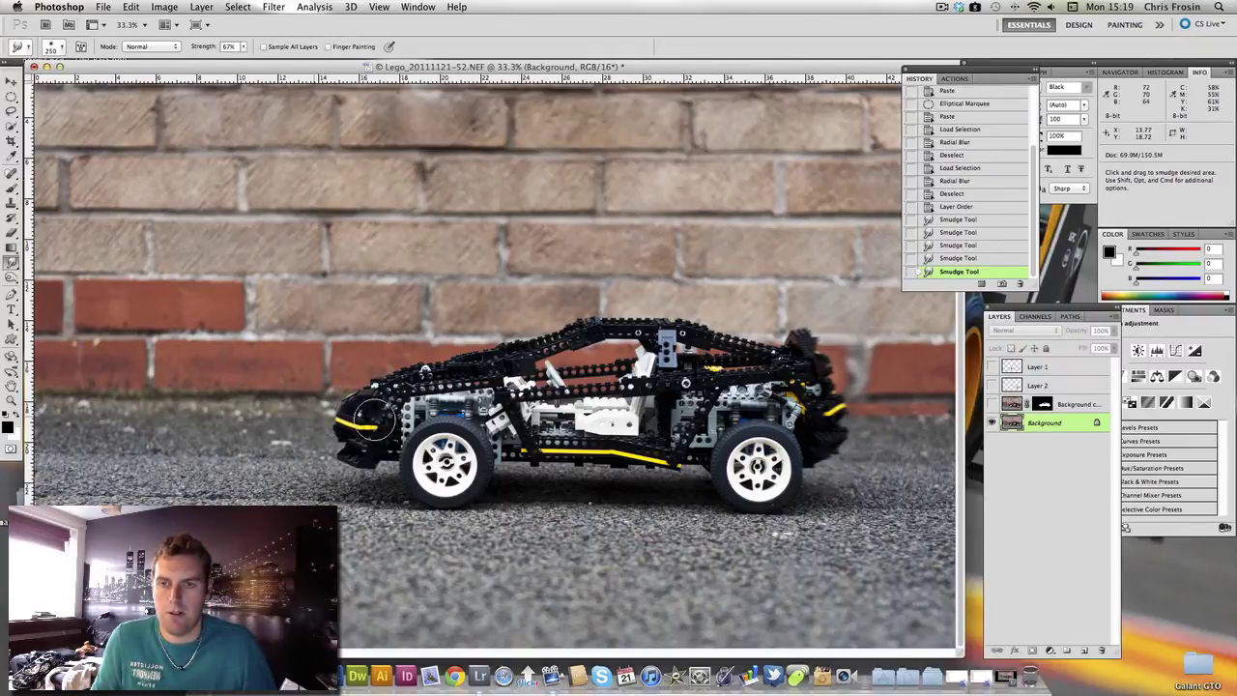
mouse_move(386, 411)
left_mouse_down()
mouse_move(350, 389)
mouse_move(435, 375)
mouse_move(372, 392)
mouse_move(377, 375)
left_mouse_up()
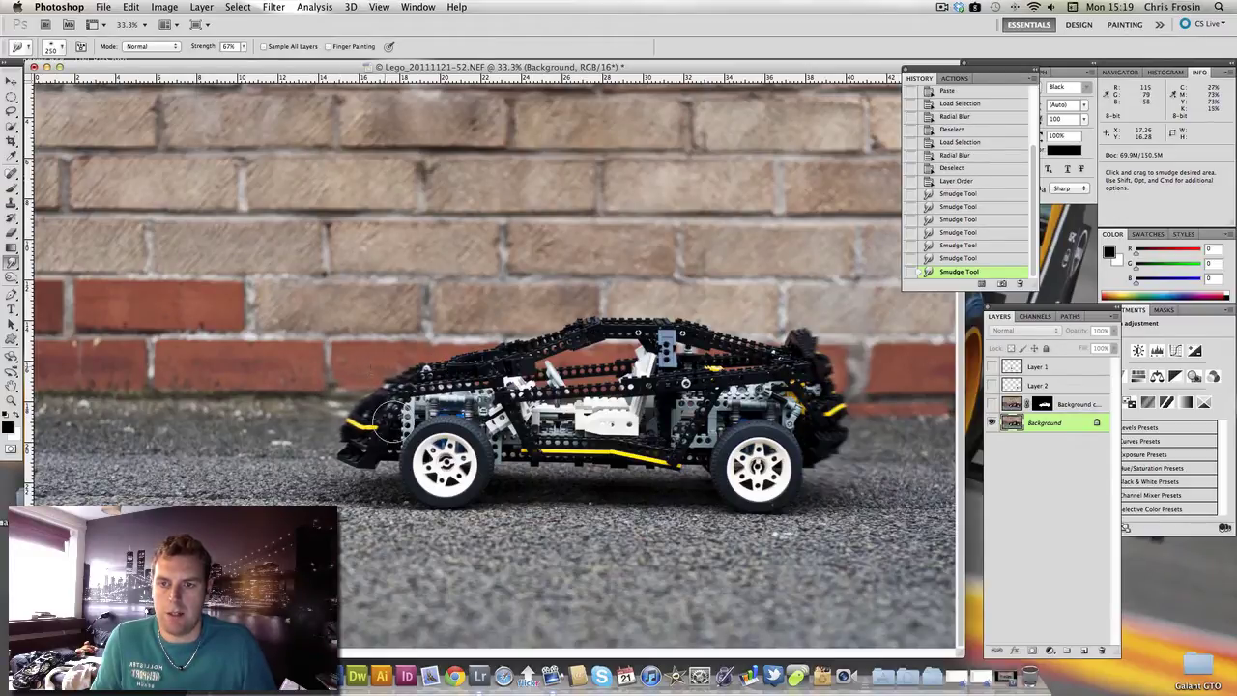
mouse_move(315, 459)
left_mouse_down()
mouse_move(389, 472)
mouse_move(350, 455)
mouse_move(365, 462)
left_mouse_up()
mouse_move(558, 318)
left_mouse_down()
mouse_move(711, 329)
mouse_move(676, 338)
left_mouse_up()
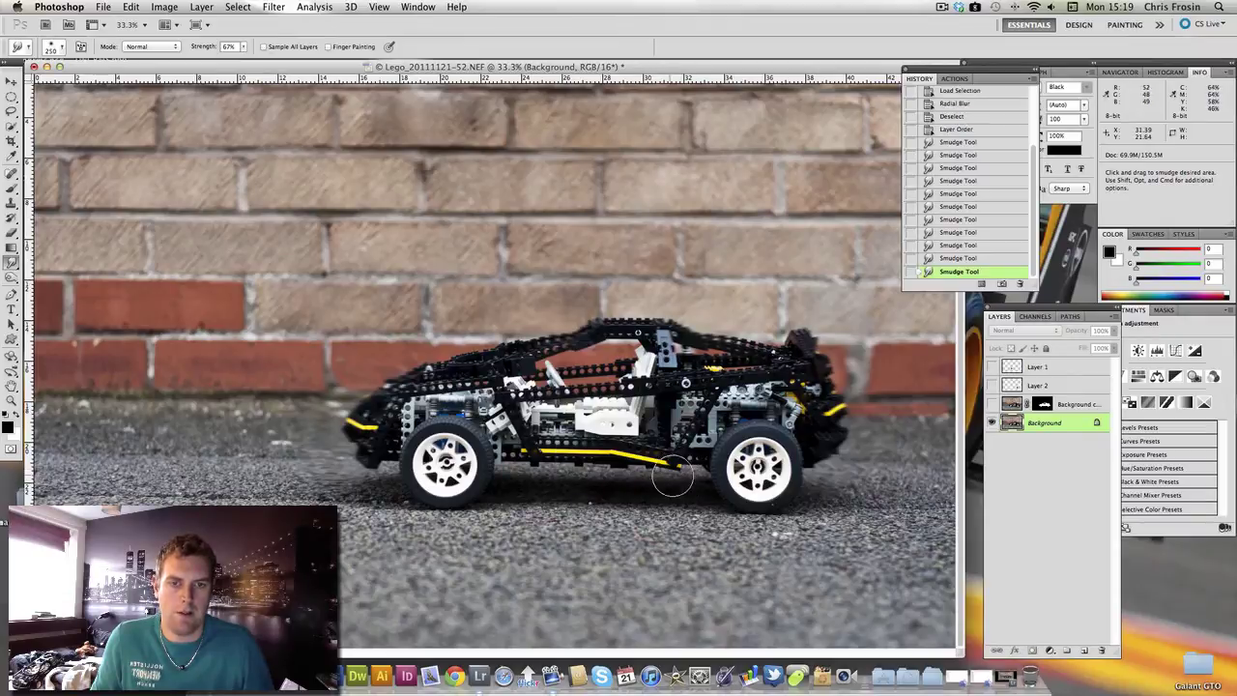
mouse_move(648, 471)
left_mouse_down()
mouse_move(630, 475)
mouse_move(636, 498)
mouse_move(641, 477)
left_mouse_up()
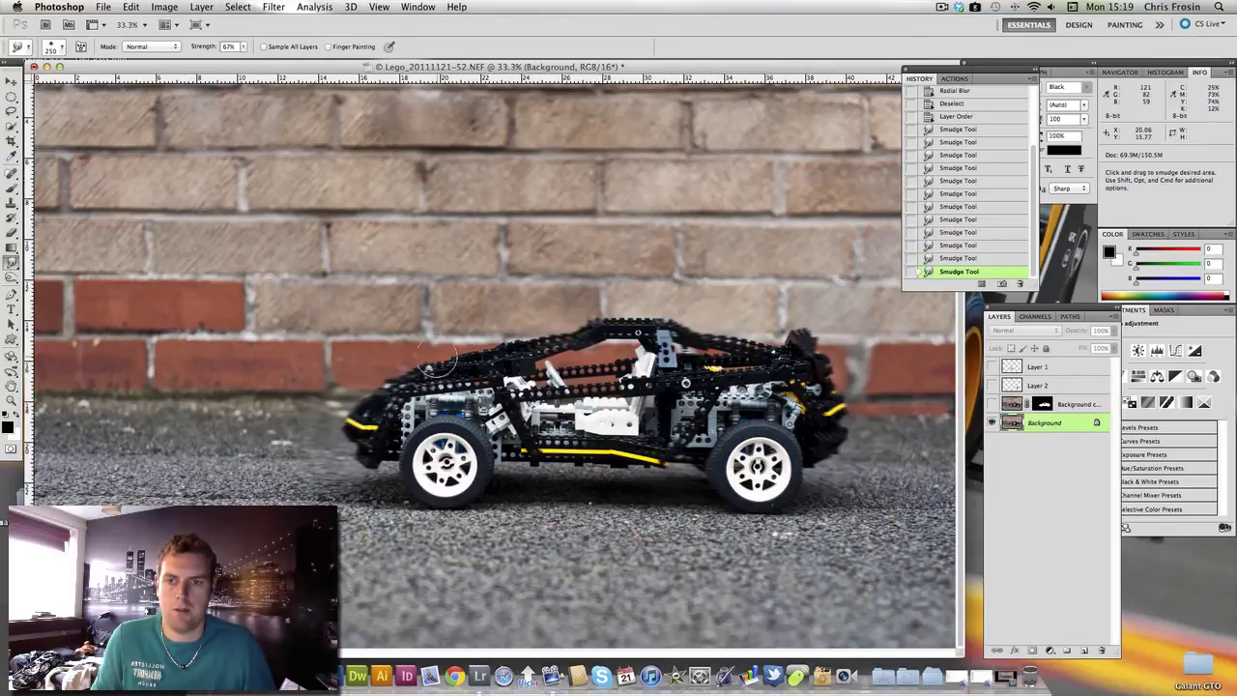
left_click_drag(455, 348, 483, 360)
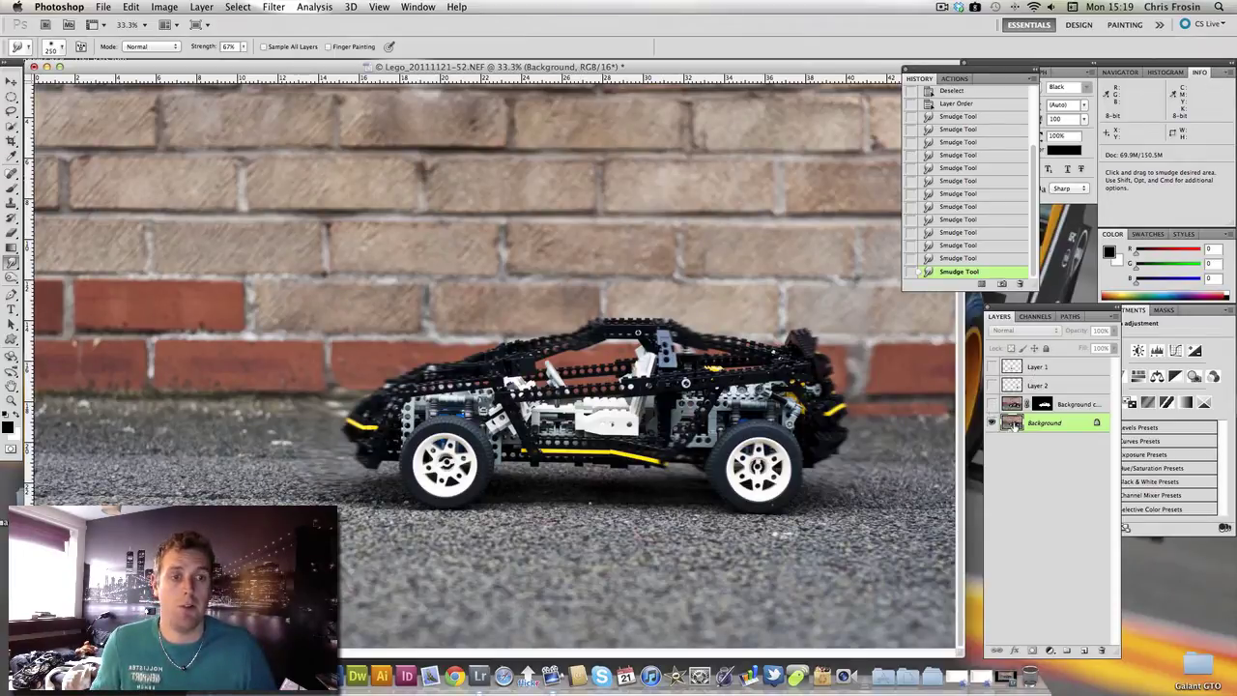
Apply a Motion Blur at Angle 0 and Distance 204 to the Background photo.
left_click(274, 6)
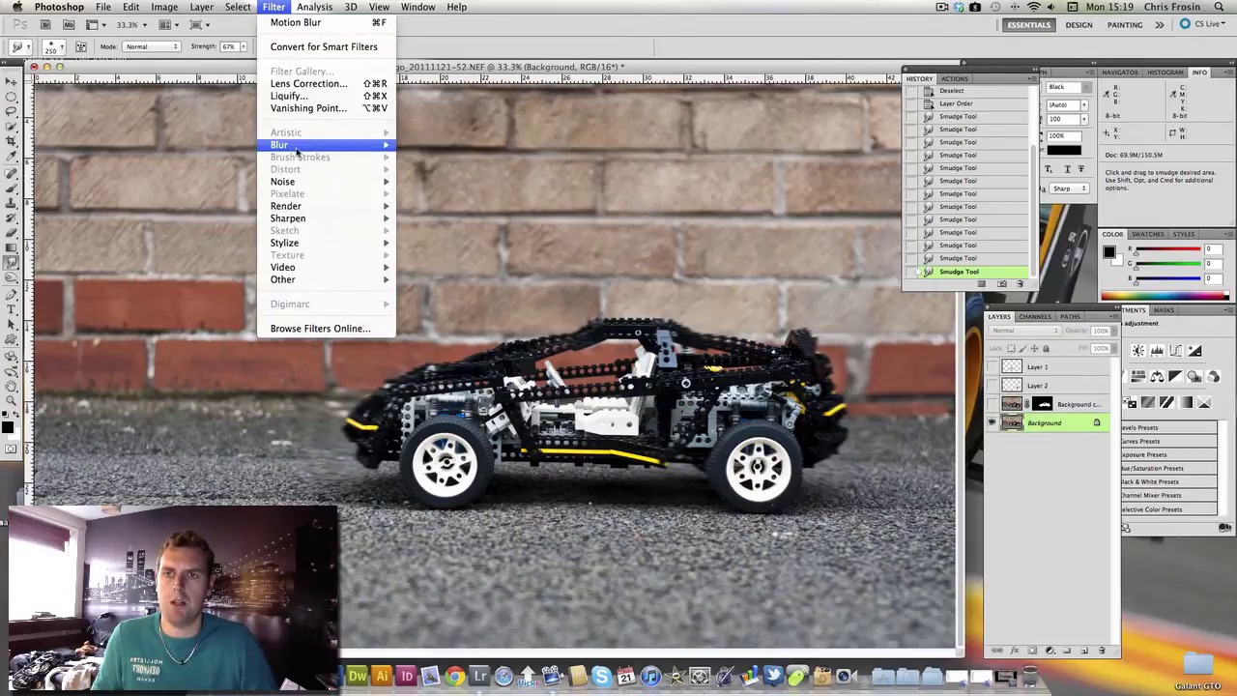
mouse_move(363, 147)
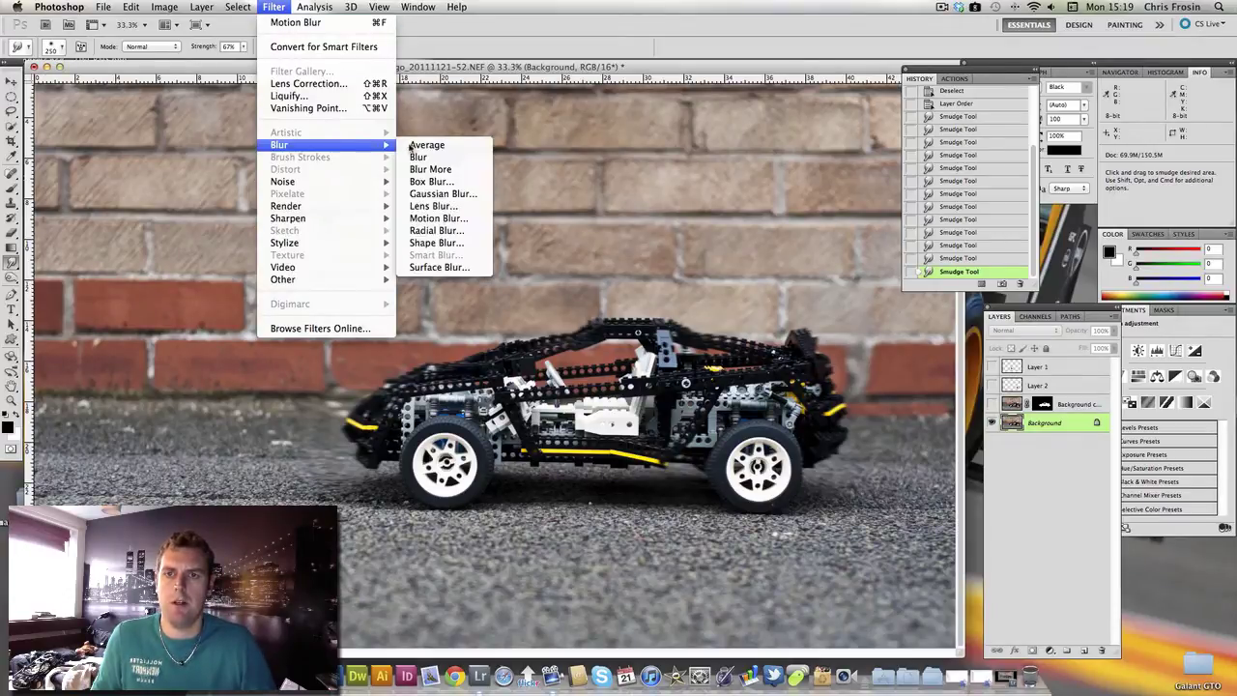
left_click(465, 221)
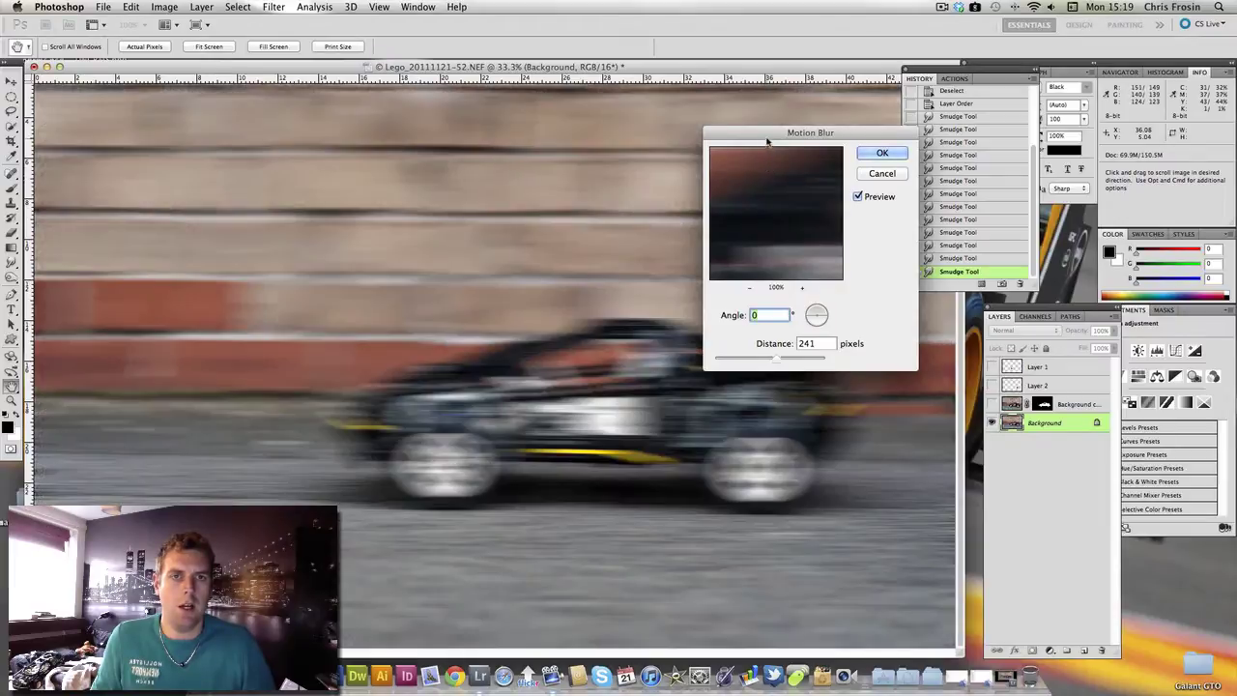
left_click_drag(818, 387, 798, 367)
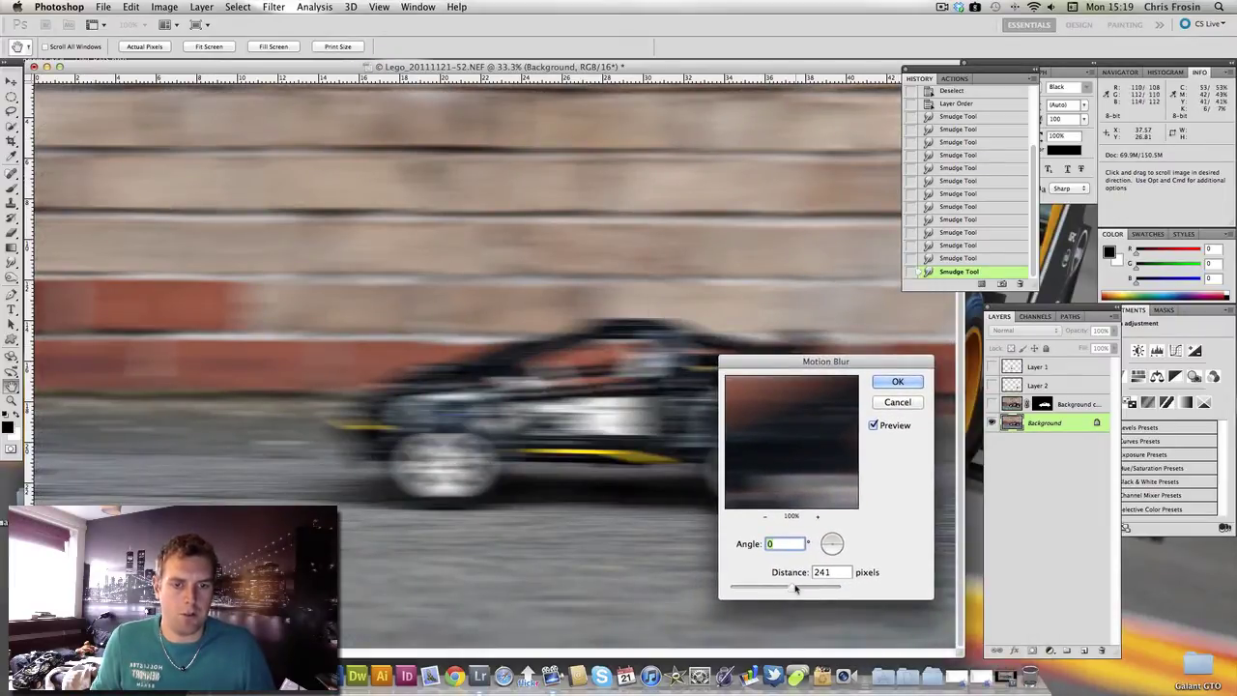
left_click_drag(799, 587, 864, 619)
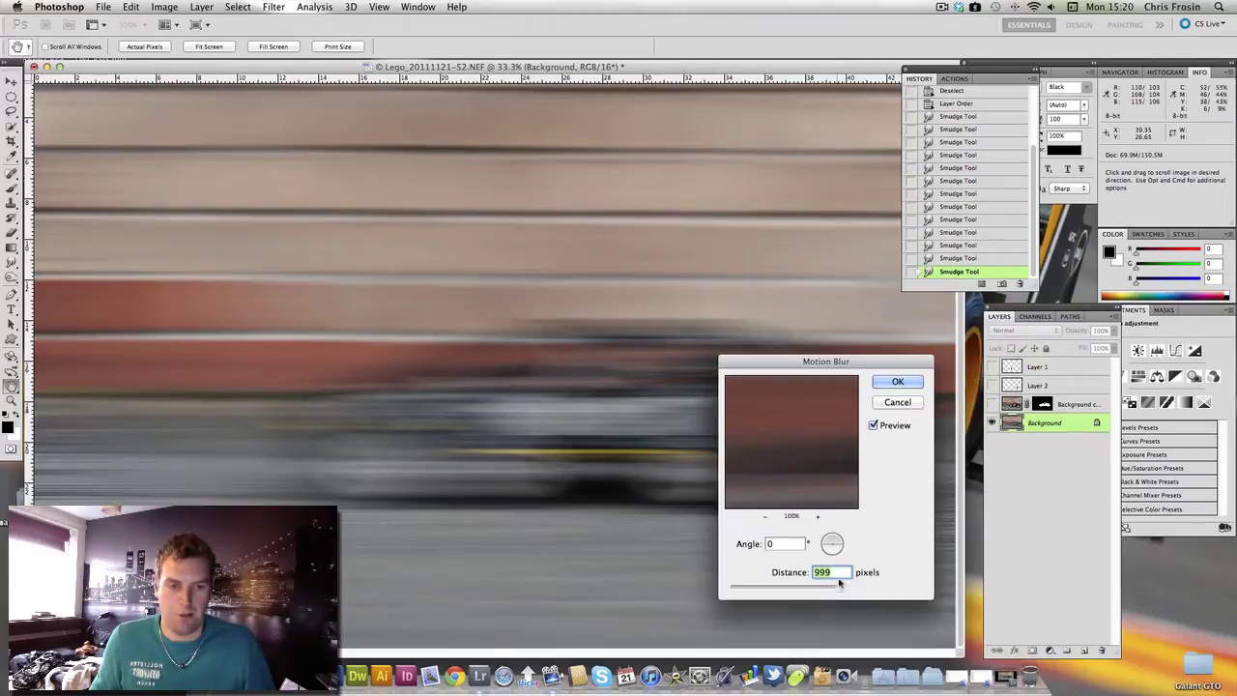
left_click_drag(842, 592, 784, 594)
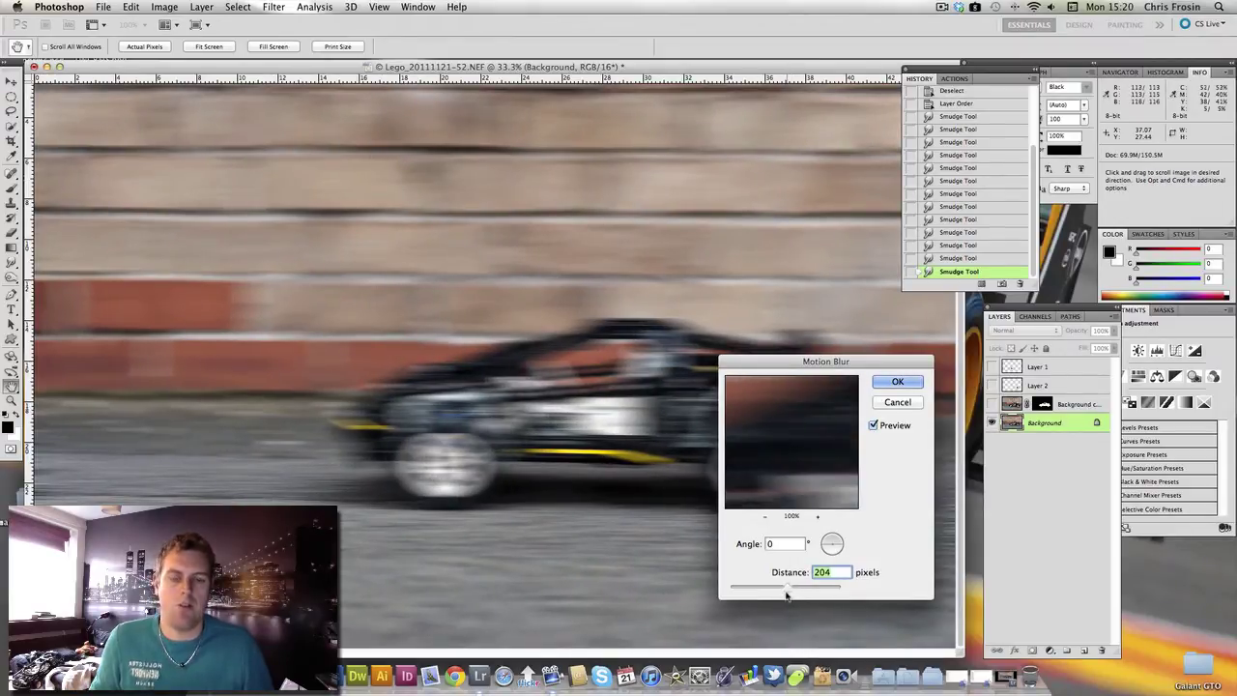
left_click(897, 383)
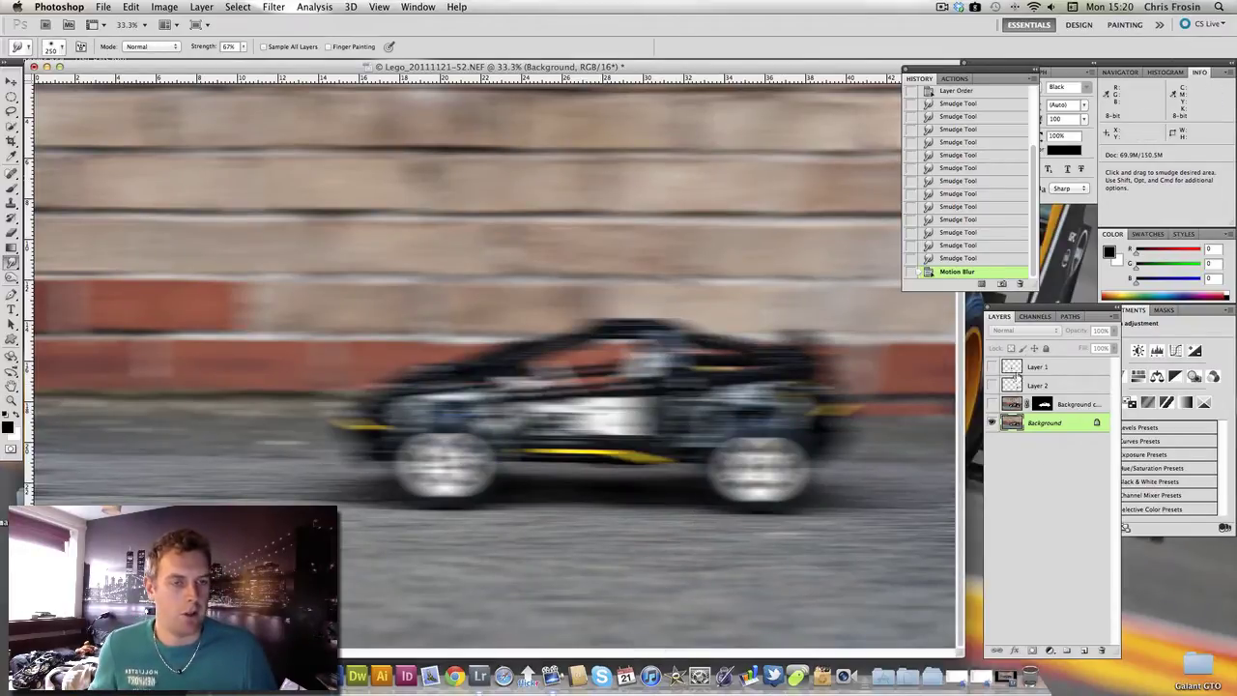
Show Background copy, Layer 2 and Layer 1 over the blurred background.
left_click(992, 404)
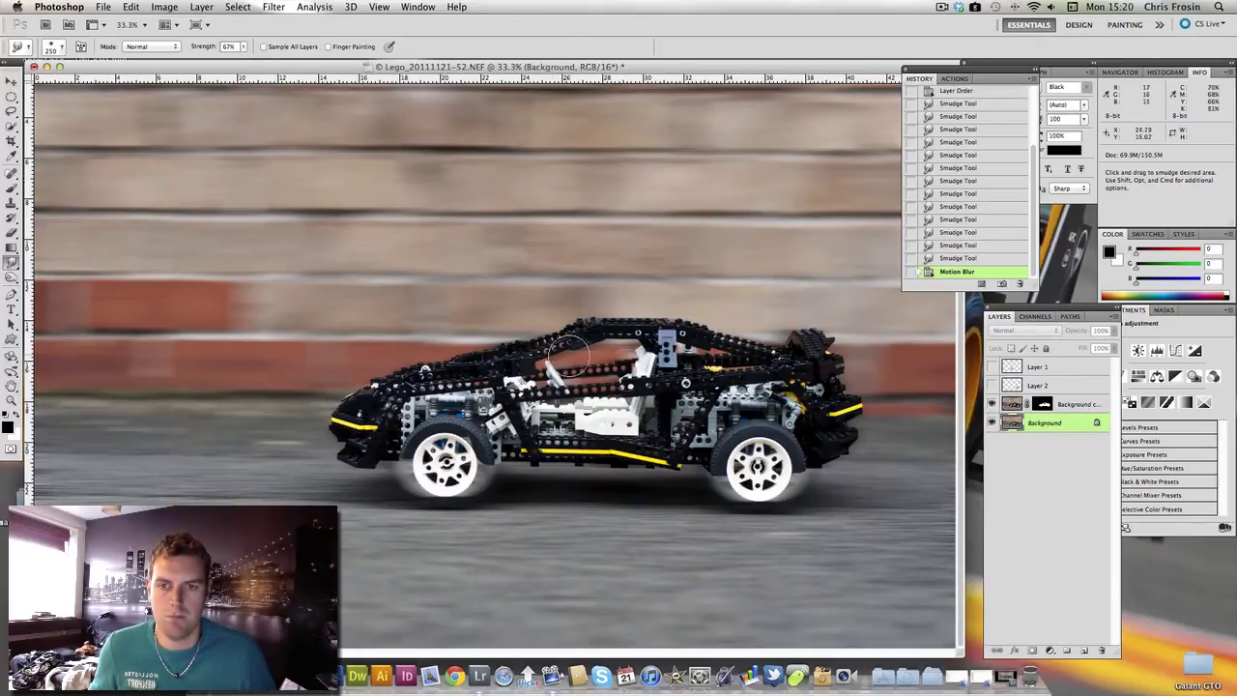
left_click(992, 386)
left_click(992, 368)
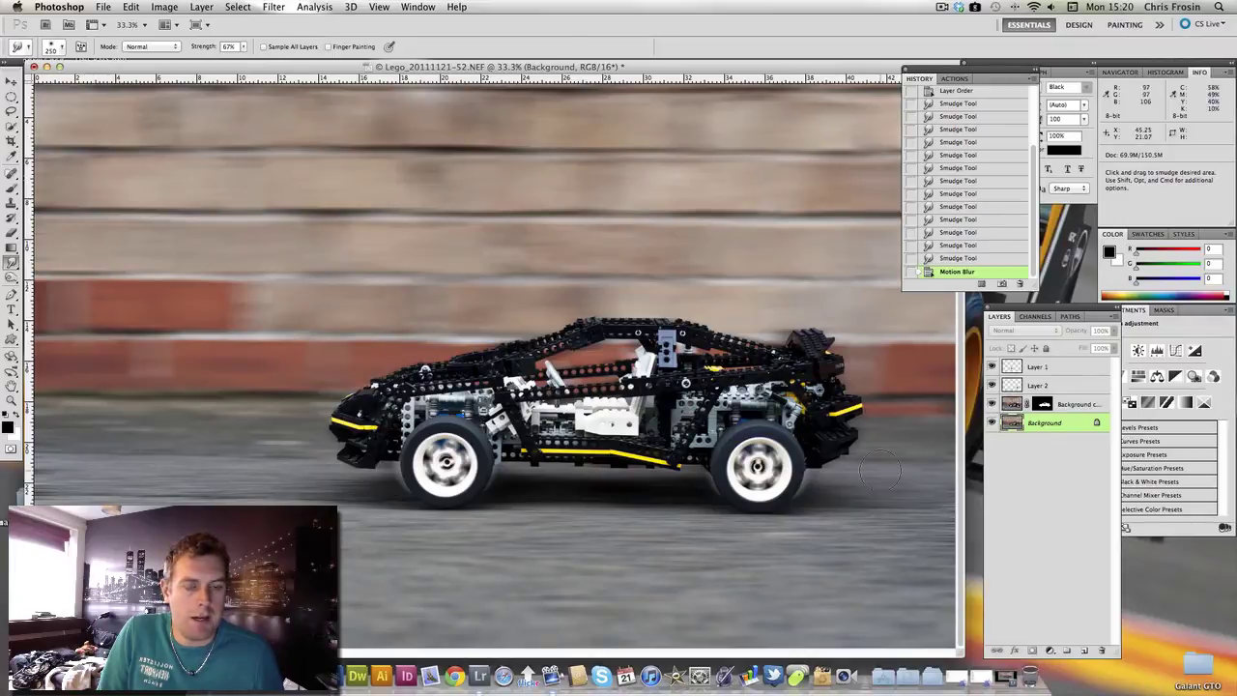
Zoom in on the car and smudge the front tire's bottom edges into the road with a smaller brush.
key("super+equal")
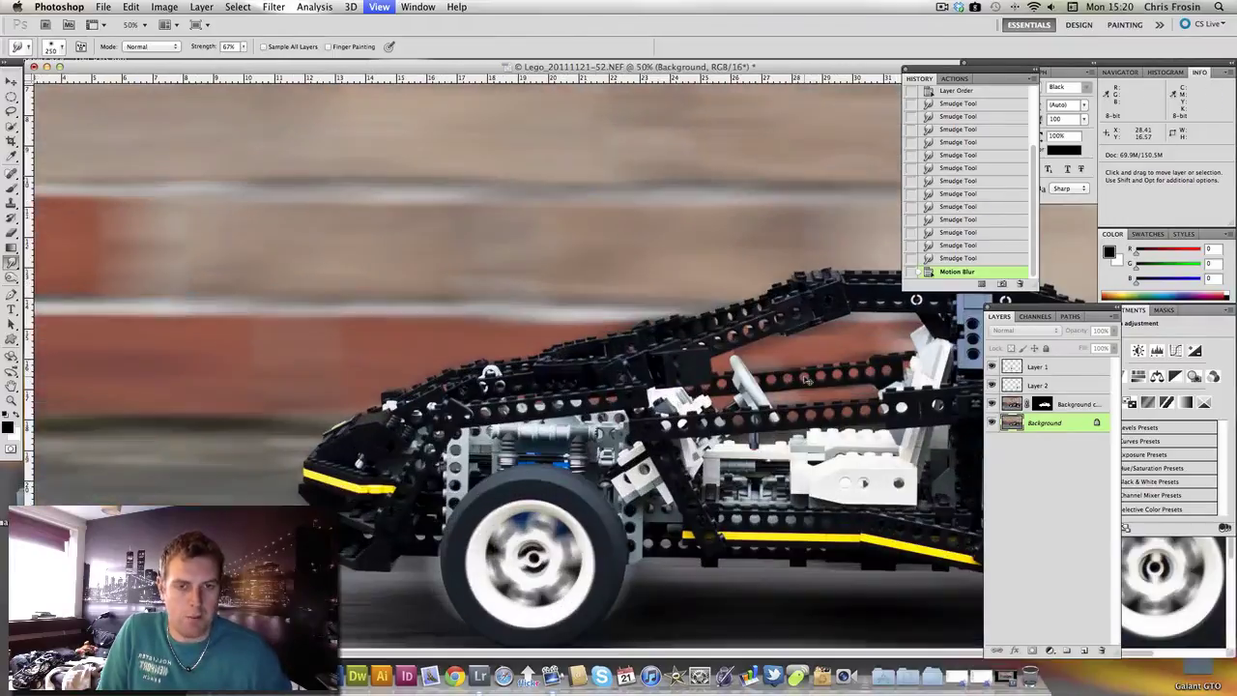
key("super+equal")
key("super+equal")
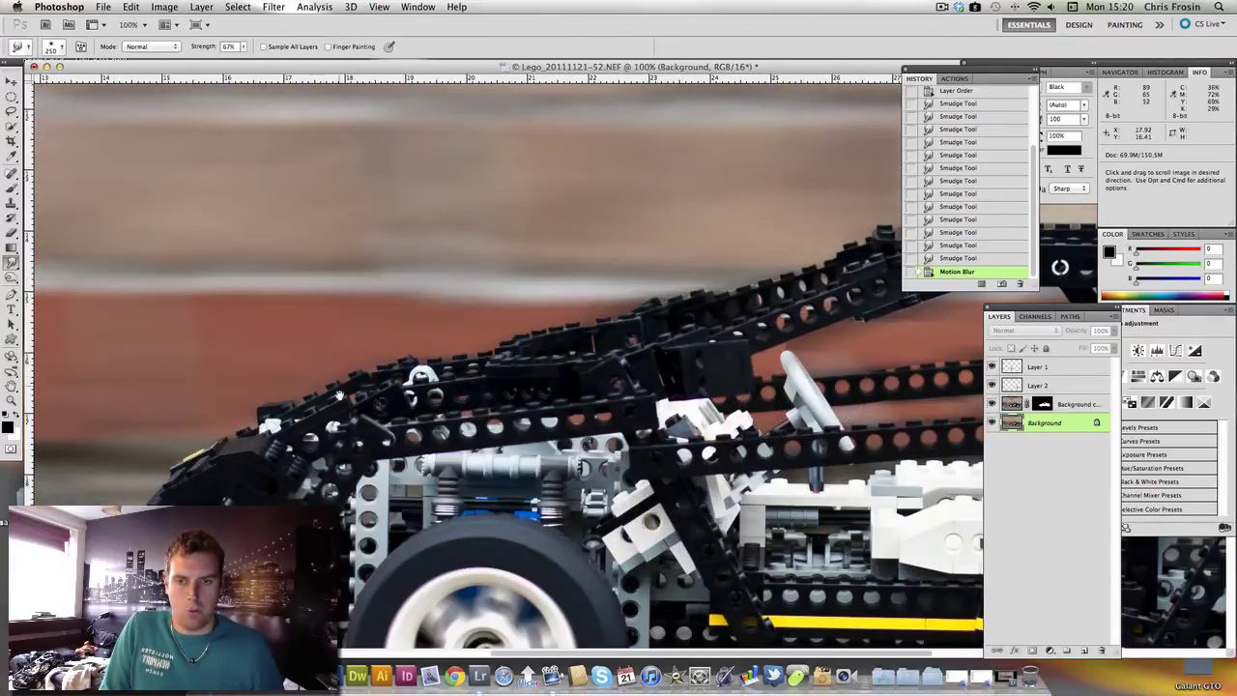
scroll(450, 279, "down", 5)
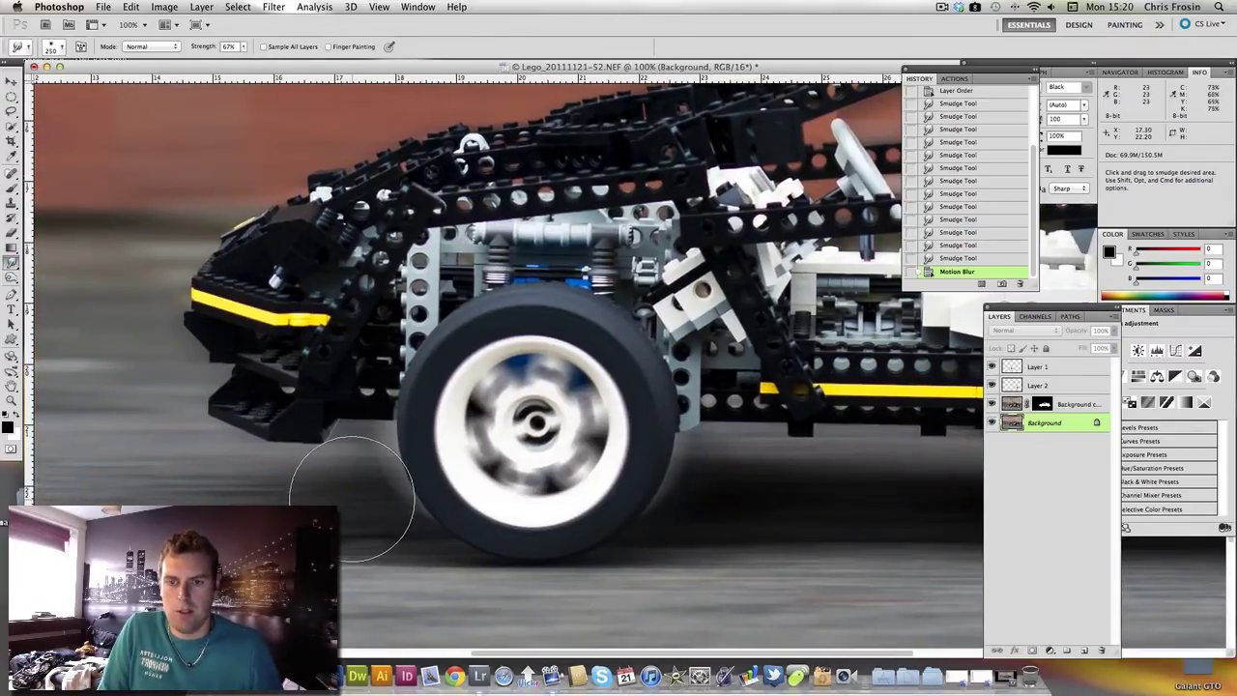
key("bracketleft")
key("bracketleft")
key("bracketleft")
key("bracketleft")
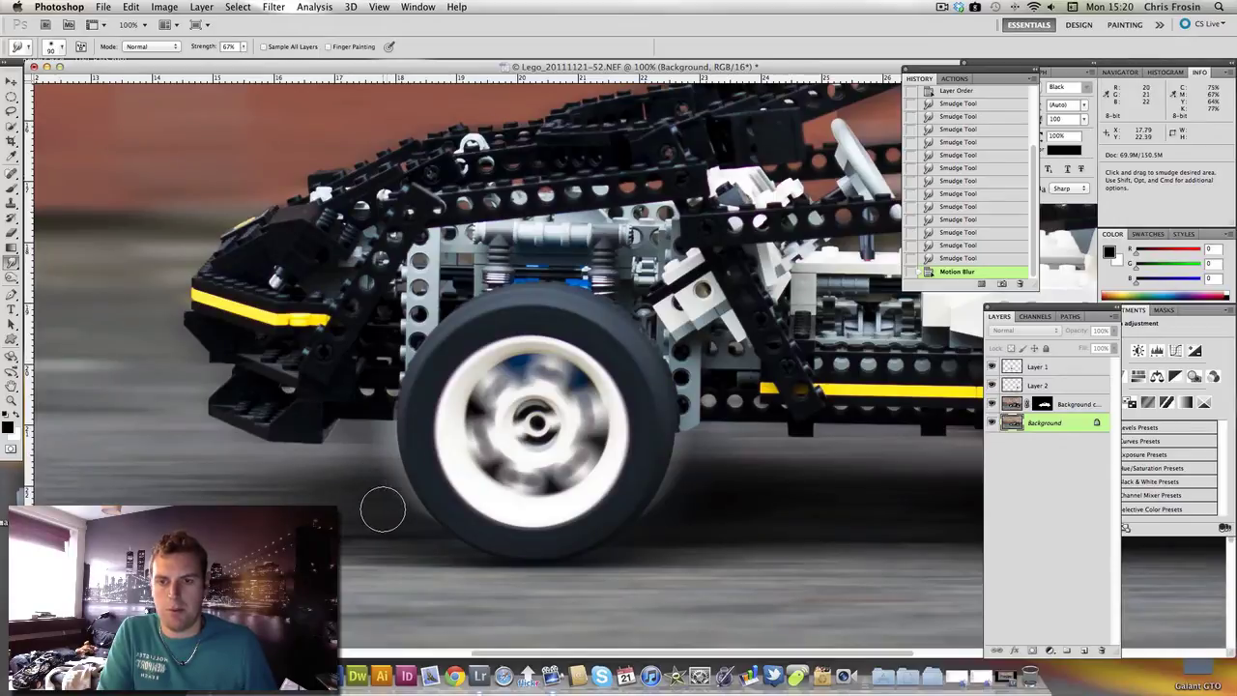
mouse_move(442, 497)
left_mouse_down()
mouse_move(360, 472)
mouse_move(425, 472)
left_mouse_up()
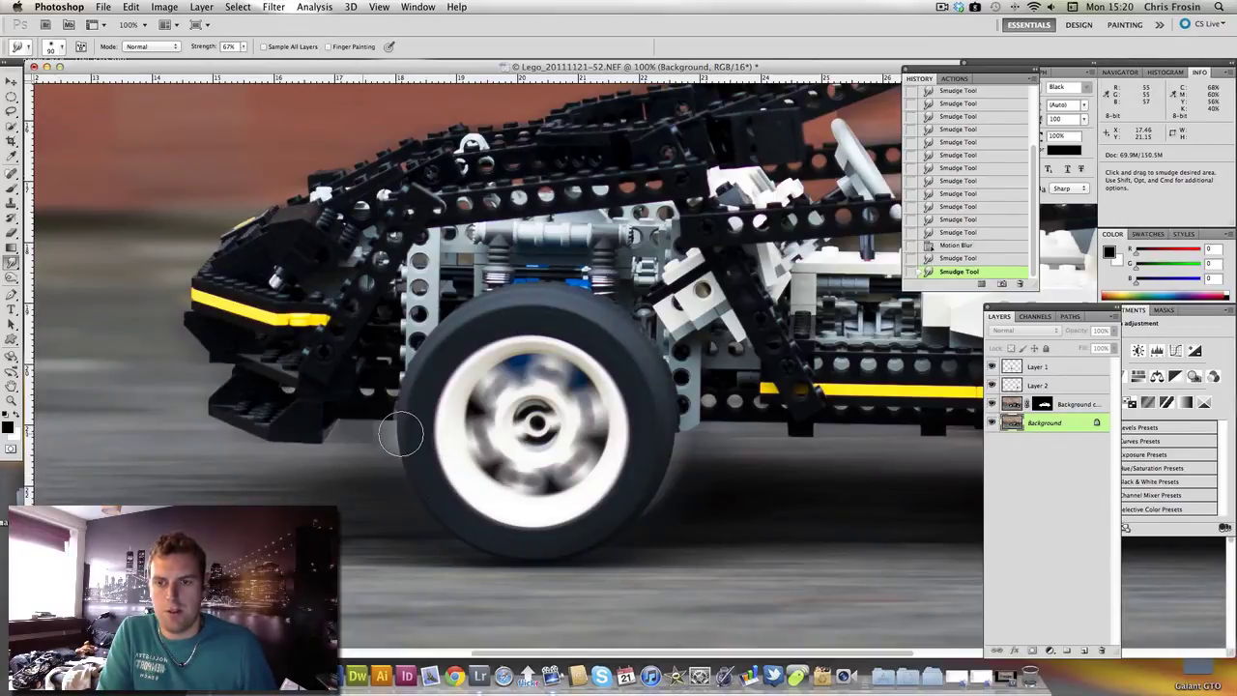
left_click_drag(400, 428, 435, 474)
mouse_move(724, 446)
left_mouse_down()
mouse_move(677, 454)
mouse_move(667, 469)
mouse_move(685, 489)
left_mouse_up()
Smudge along the rear tire's lower edge, then hide the rear wheel spin and car copy layers to compare.
key("space")
left_click_drag(857, 496, 420, 475)
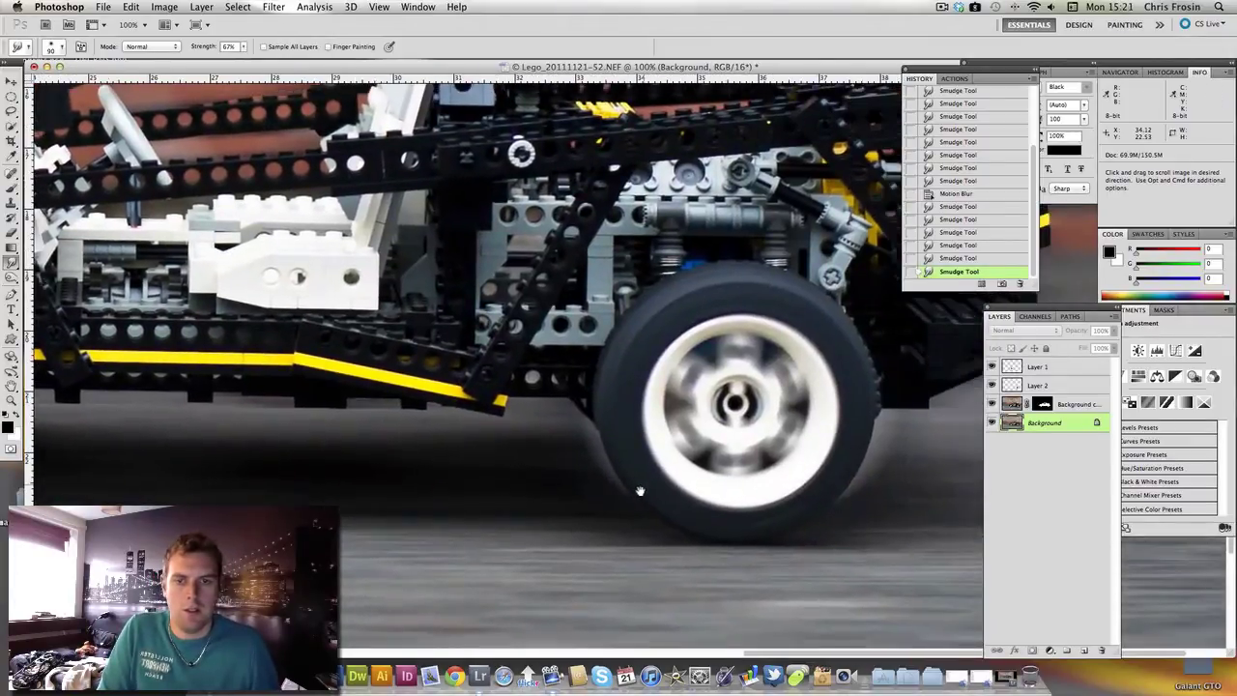
left_click_drag(639, 491, 645, 495)
mouse_move(934, 531)
left_mouse_down()
mouse_move(897, 508)
mouse_move(807, 494)
mouse_move(901, 489)
mouse_move(901, 479)
mouse_move(830, 466)
mouse_move(923, 451)
mouse_move(848, 438)
mouse_move(915, 431)
left_mouse_up()
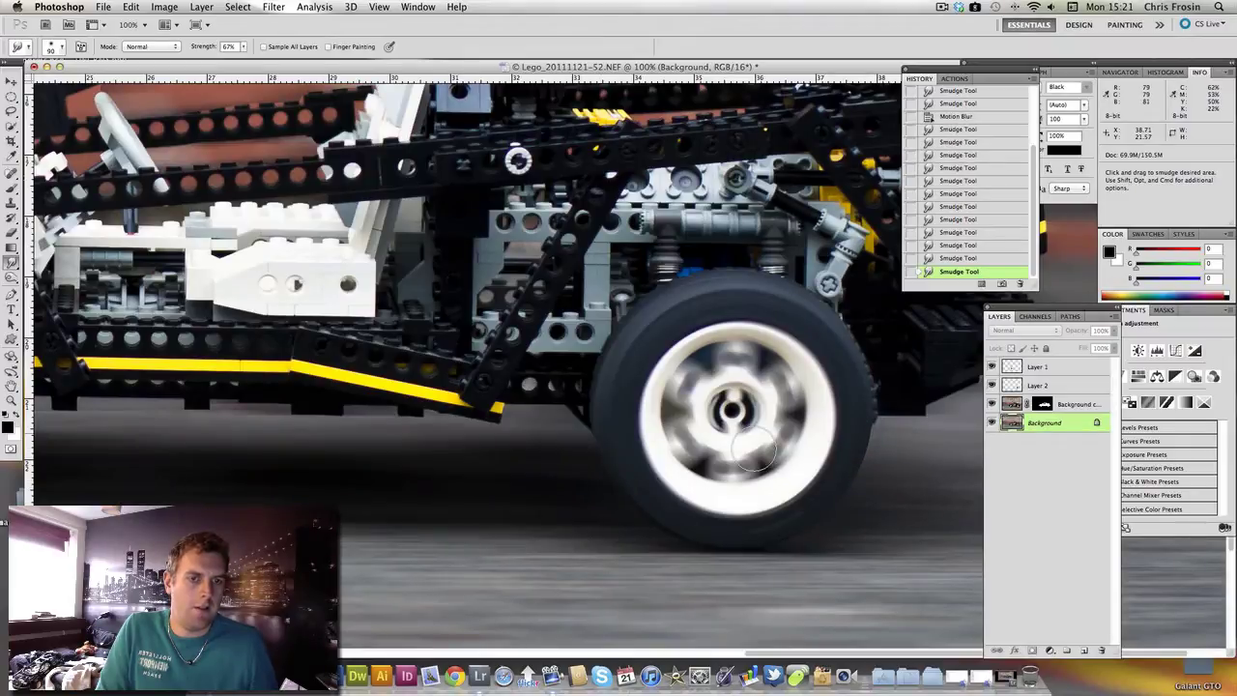
key("space")
left_click_drag(611, 441, 616, 471)
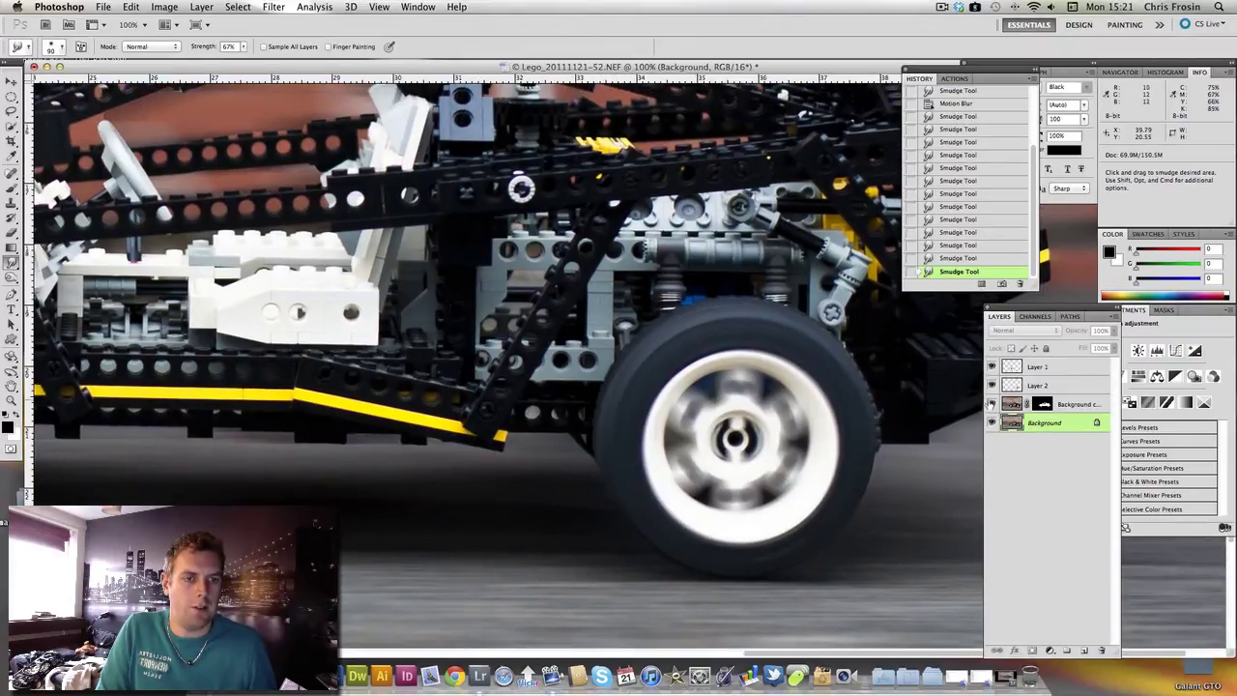
left_click(991, 385)
left_click(992, 404)
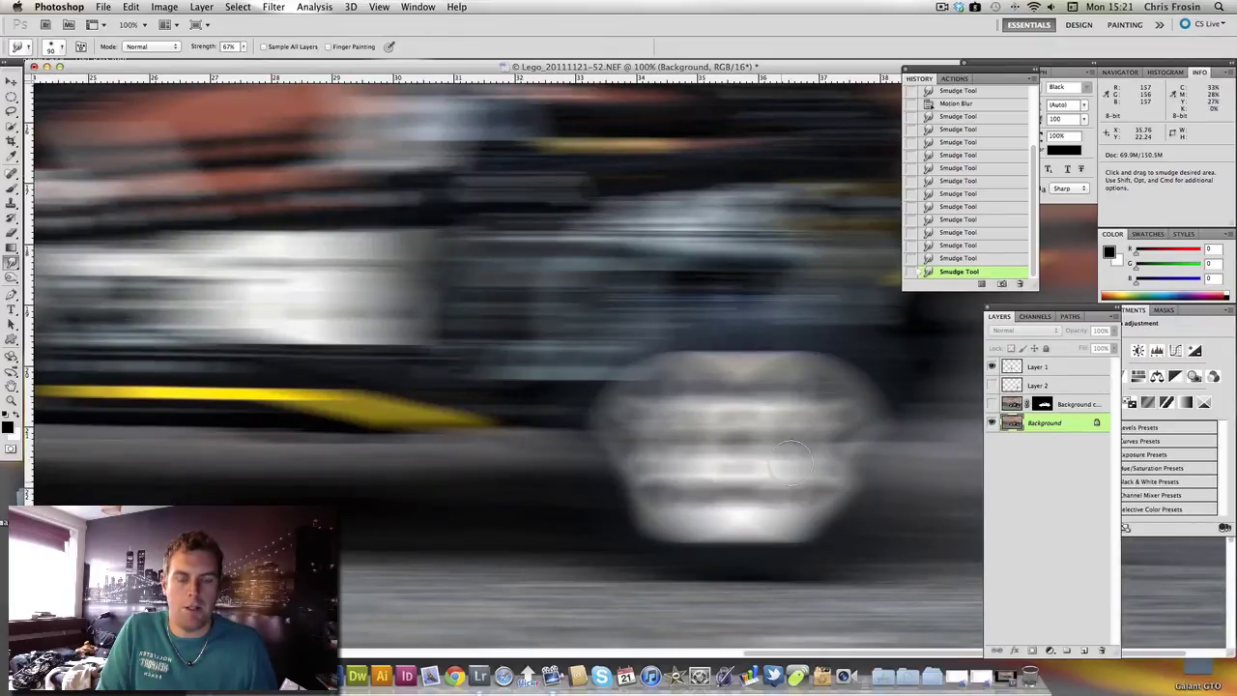
Show the wheel spin and car copy layers again, select Background copy, and pick the Burn Tool.
left_click(991, 384)
left_click(992, 404)
scroll(797, 493, "right", 5)
scroll(798, 493, "up", 3)
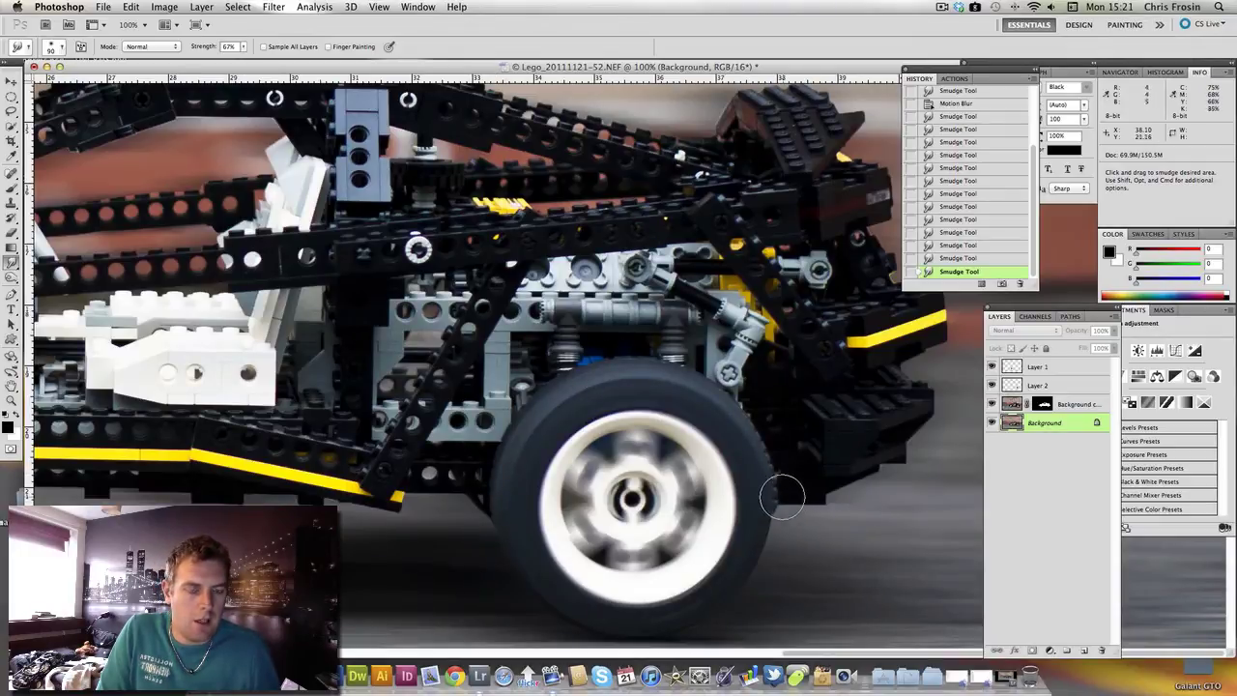
left_click(1010, 411)
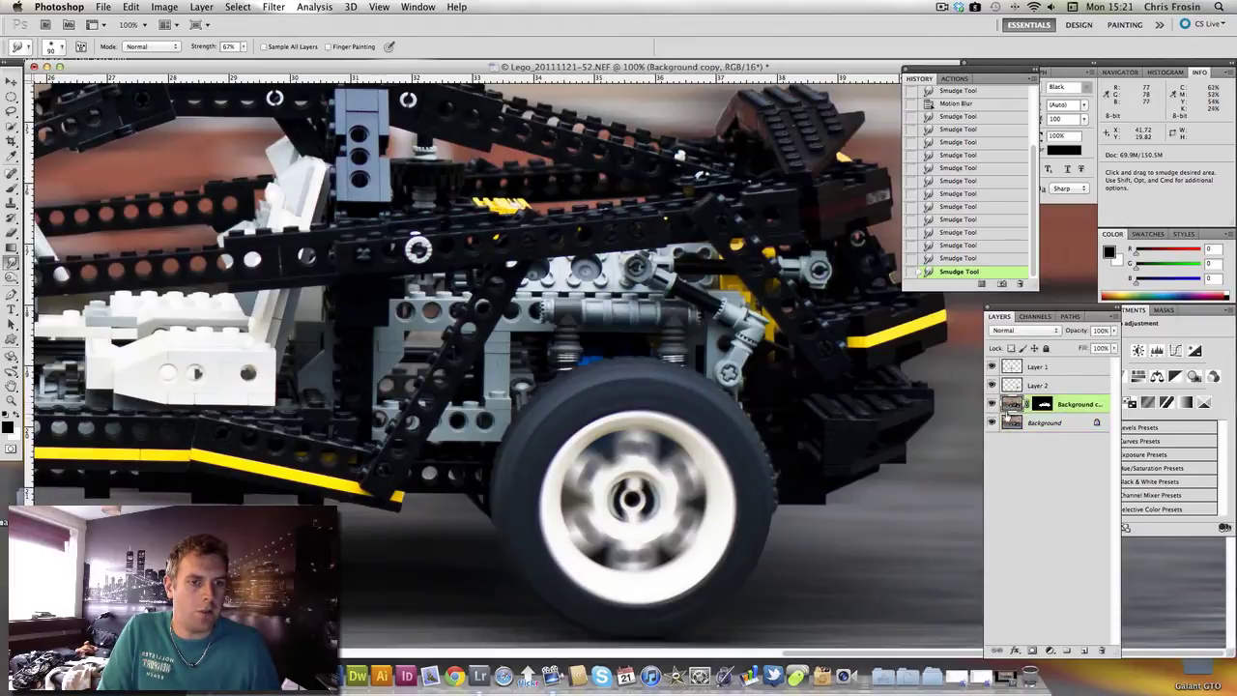
left_click(991, 406)
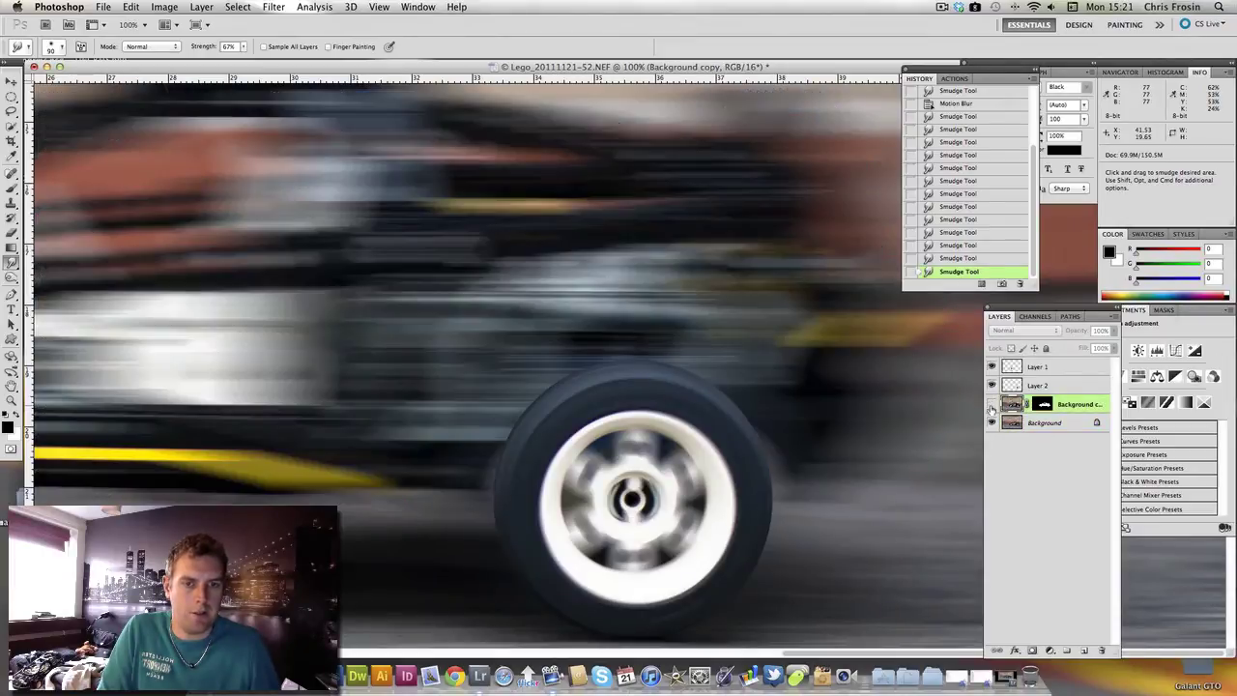
left_click(992, 407)
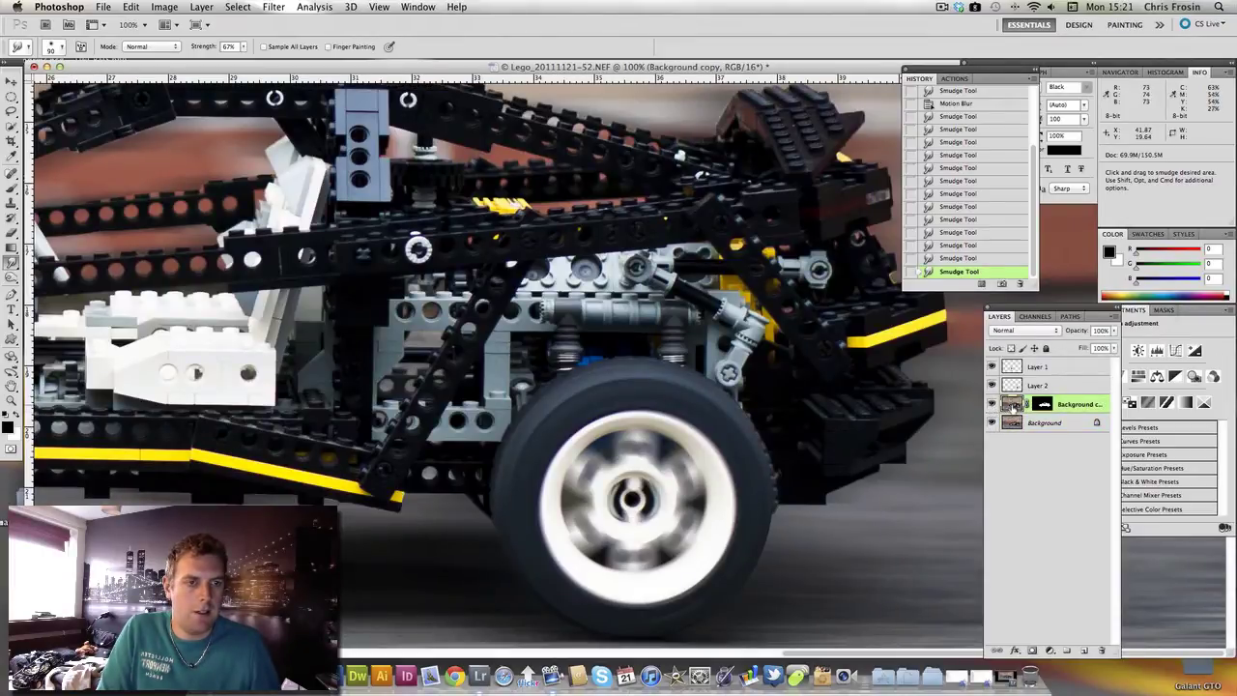
left_click_drag(11, 276, 43, 290)
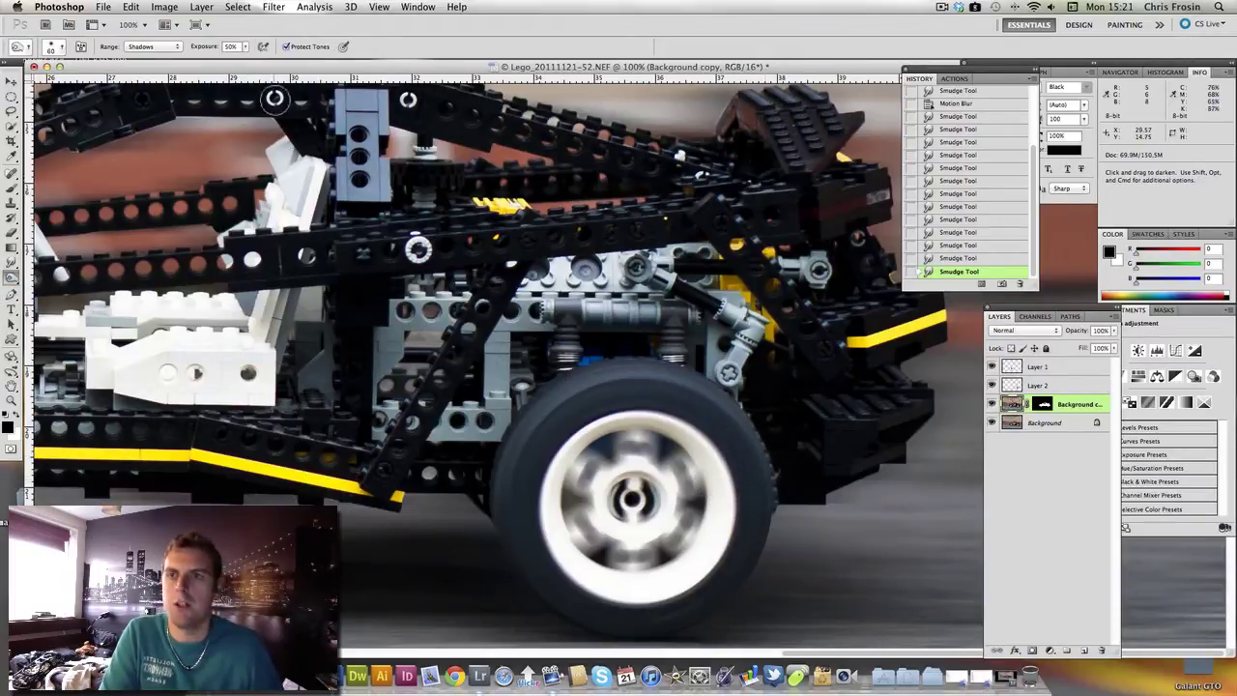
Keep Burn exposure at 50% and darken the shadows on the tire edge and near the front wheel.
left_click(246, 47)
left_click(244, 53)
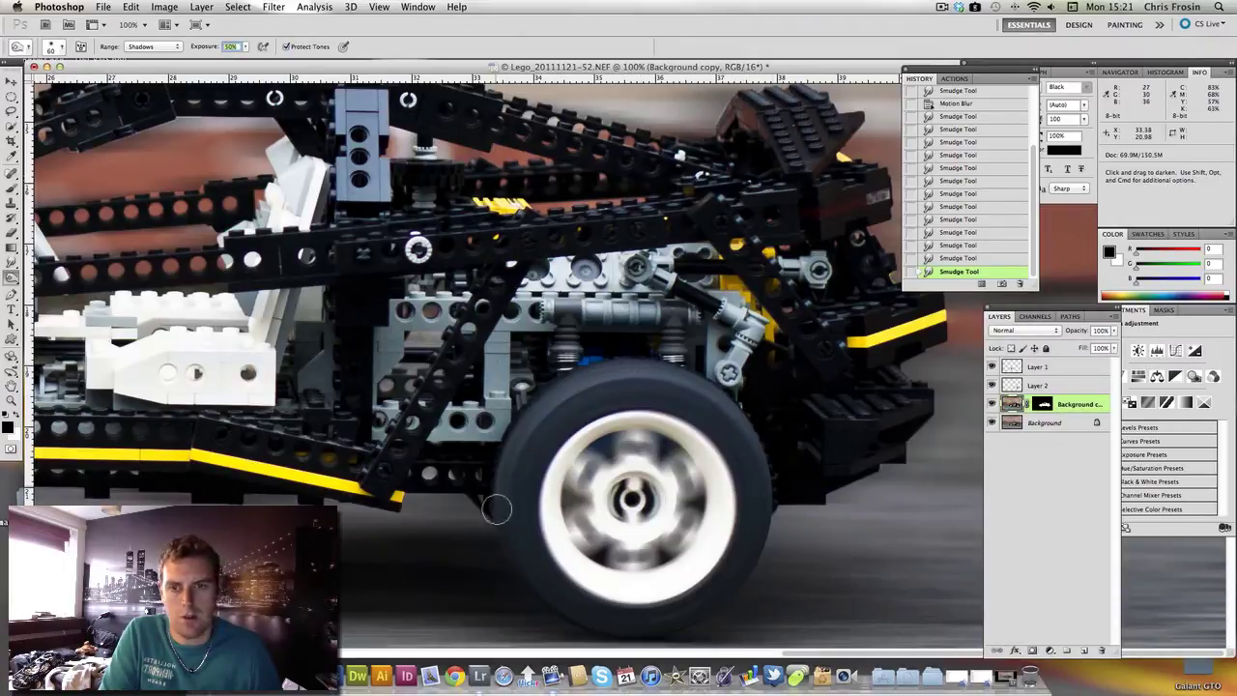
mouse_move(754, 484)
left_mouse_down()
mouse_move(776, 469)
mouse_move(752, 447)
left_mouse_up()
left_click_drag(468, 440, 532, 516)
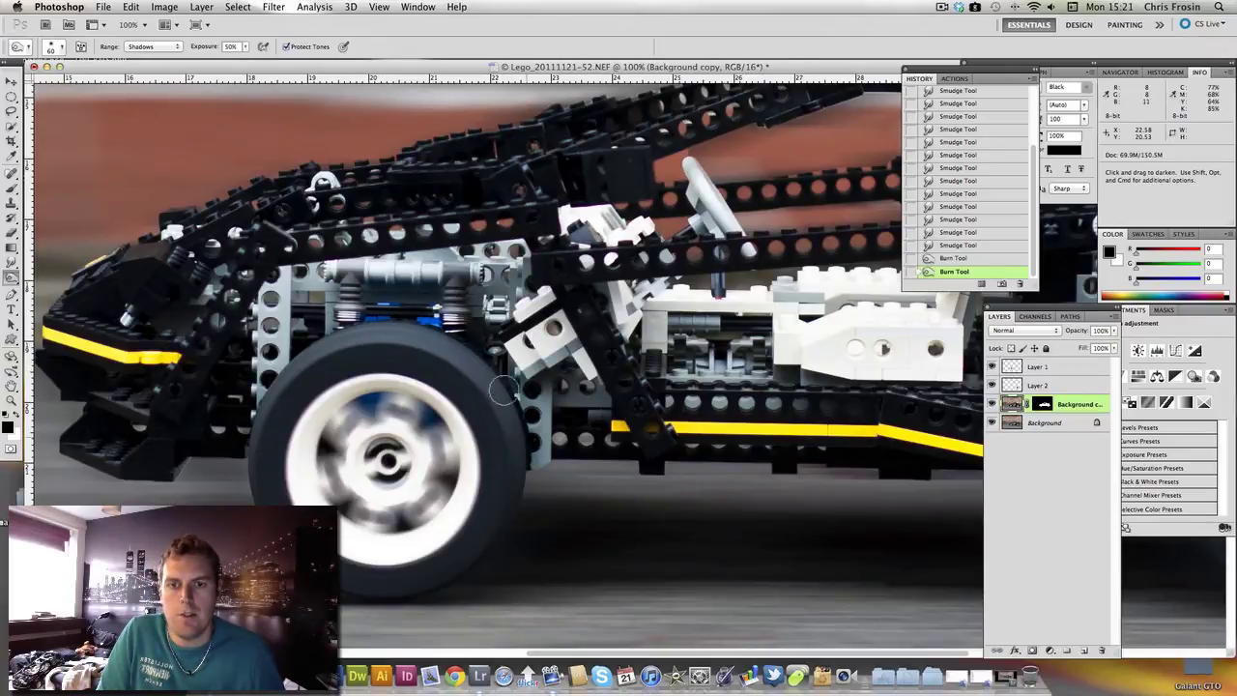
left_click_drag(414, 331, 454, 406)
key("super+minus")
key("super+minus")
key("super+minus")
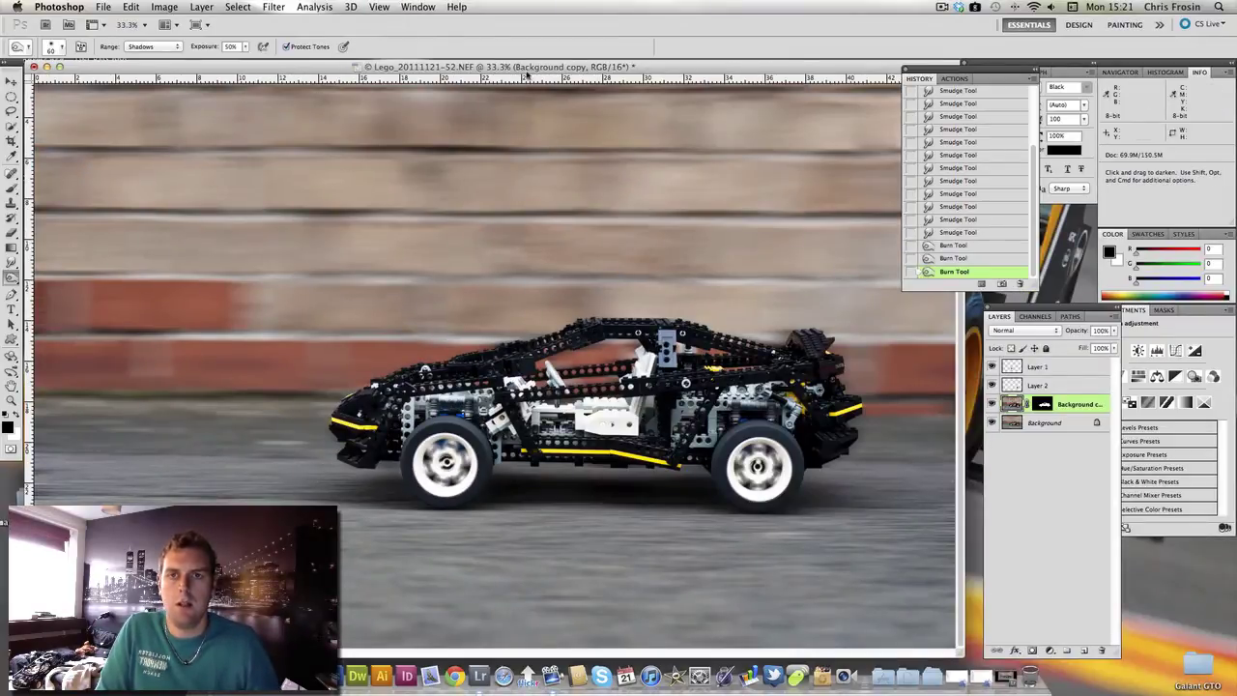
Dock the History panel beside Character, zoom the photo to 25%, and enlarge the document window.
left_click_drag(527, 70, 535, 68)
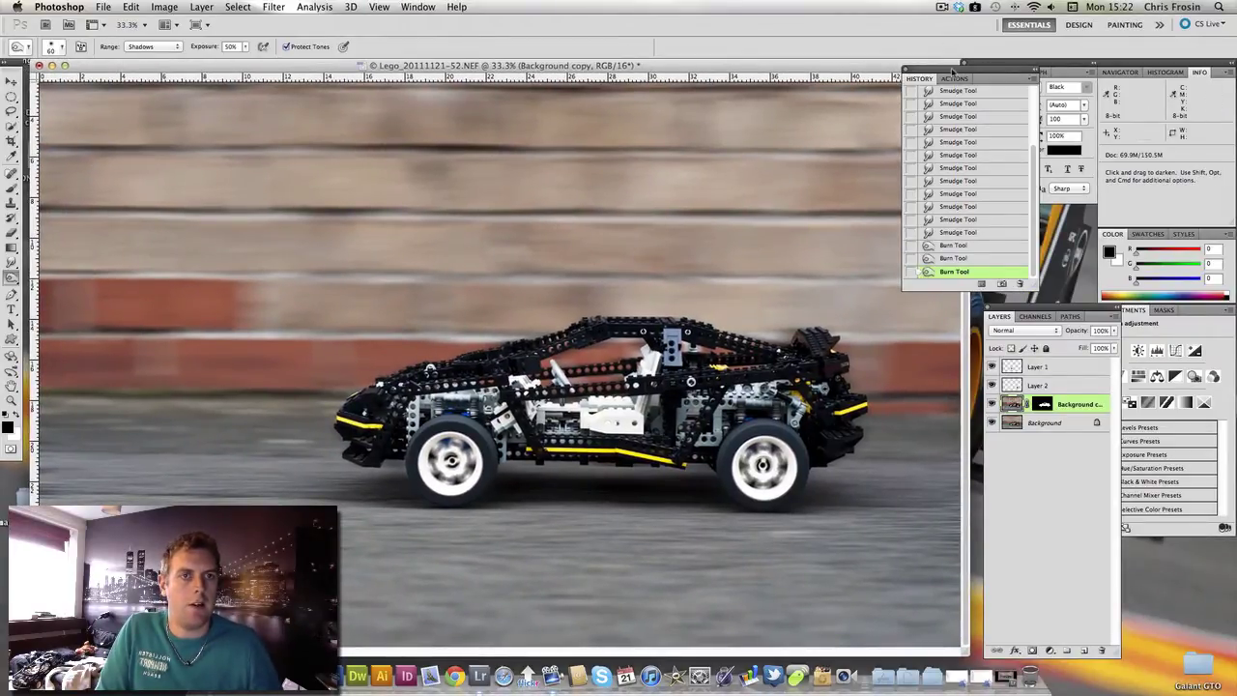
left_click_drag(953, 72, 1013, 95)
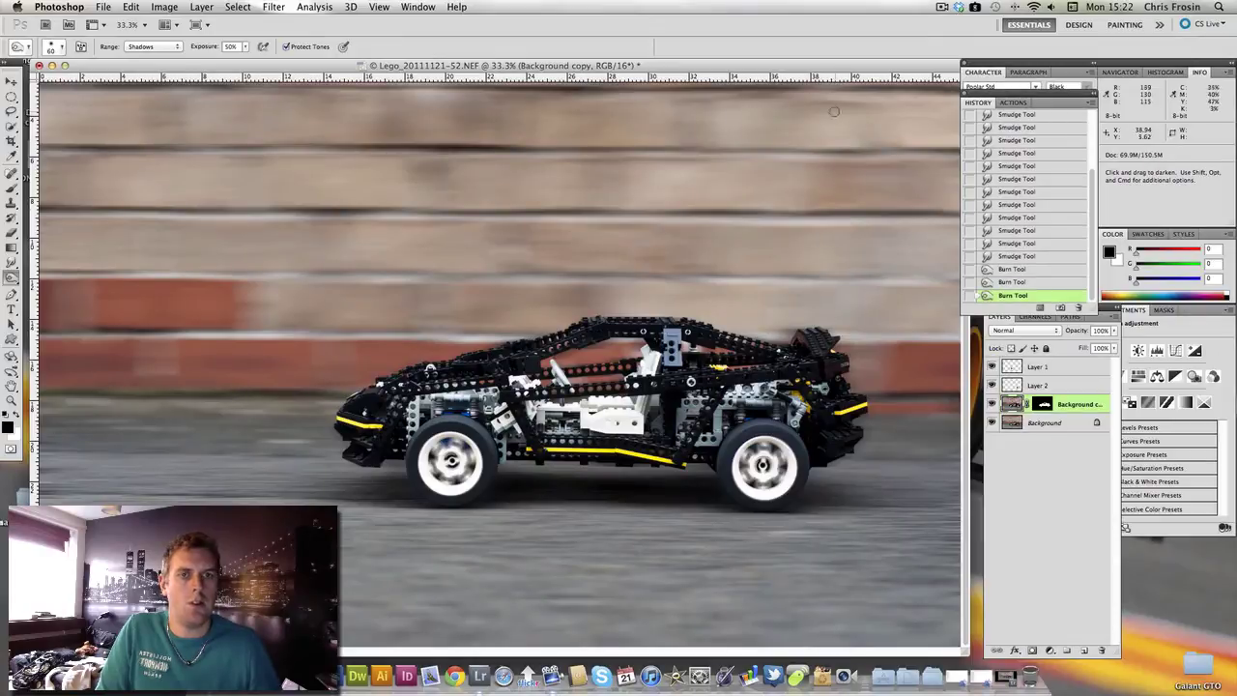
key("super+minus")
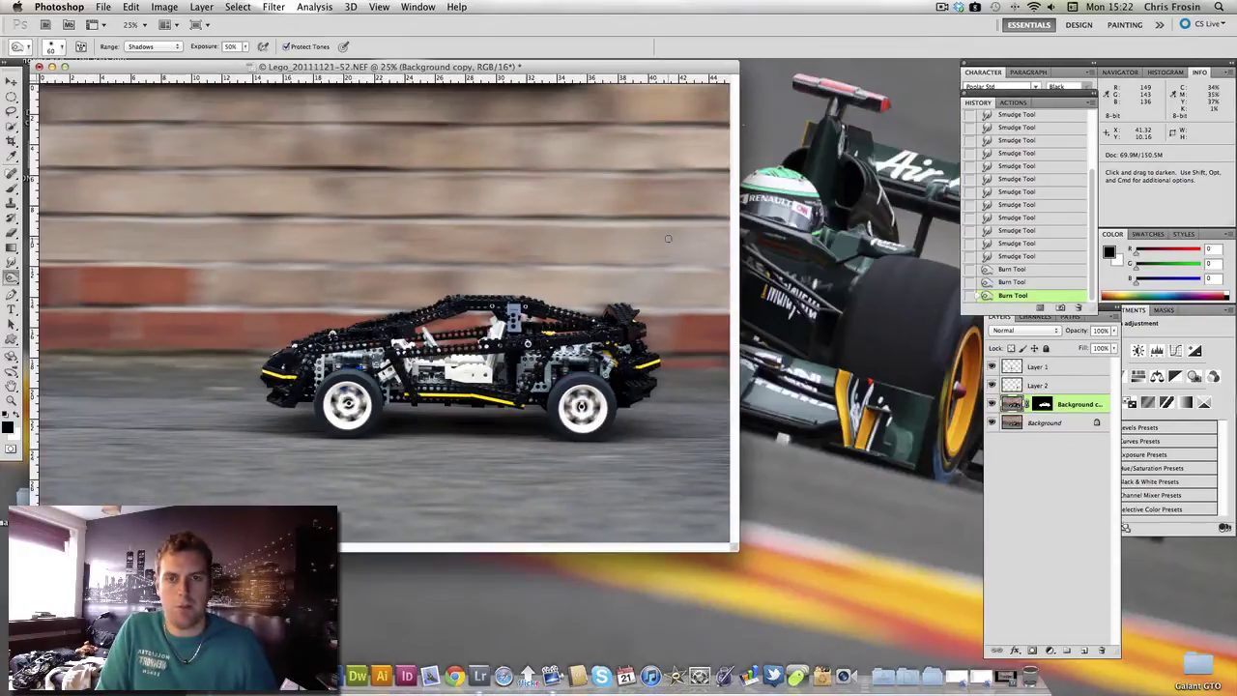
left_click(743, 542)
left_click(735, 551)
left_click_drag(735, 552, 889, 621)
left_click(11, 142)
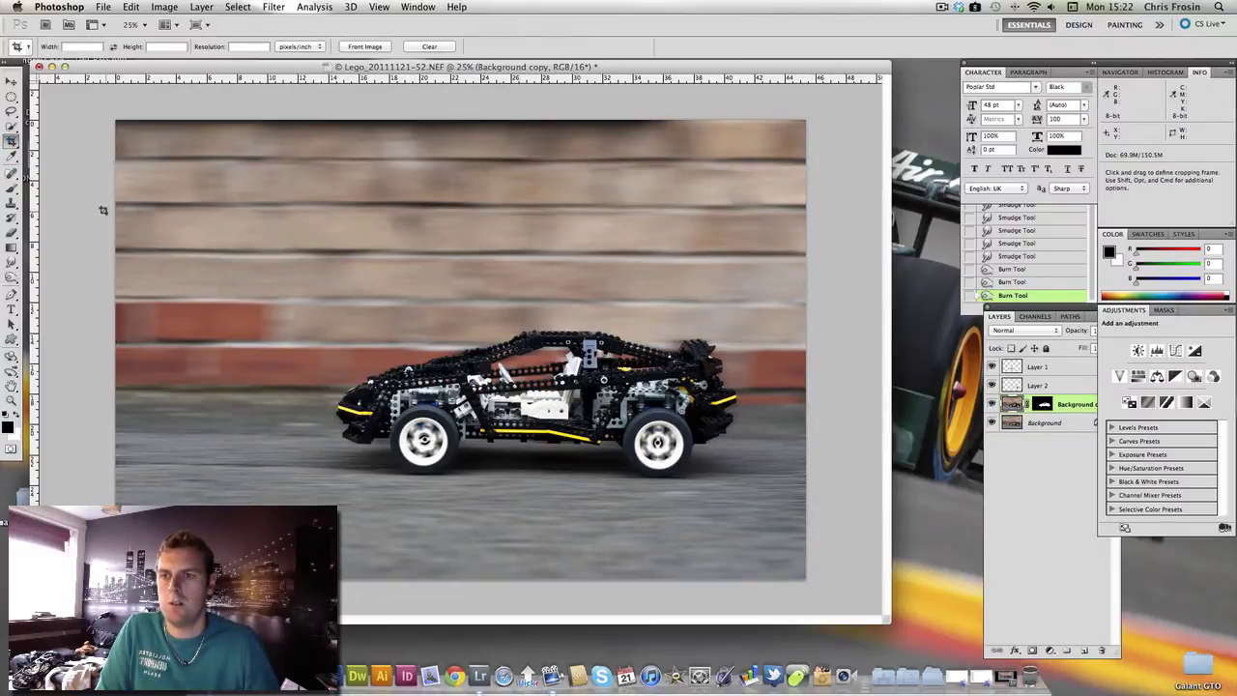
Crop to a wide strip over the car, nudging the top edge down and bottom edge up.
left_click_drag(103, 204, 787, 504)
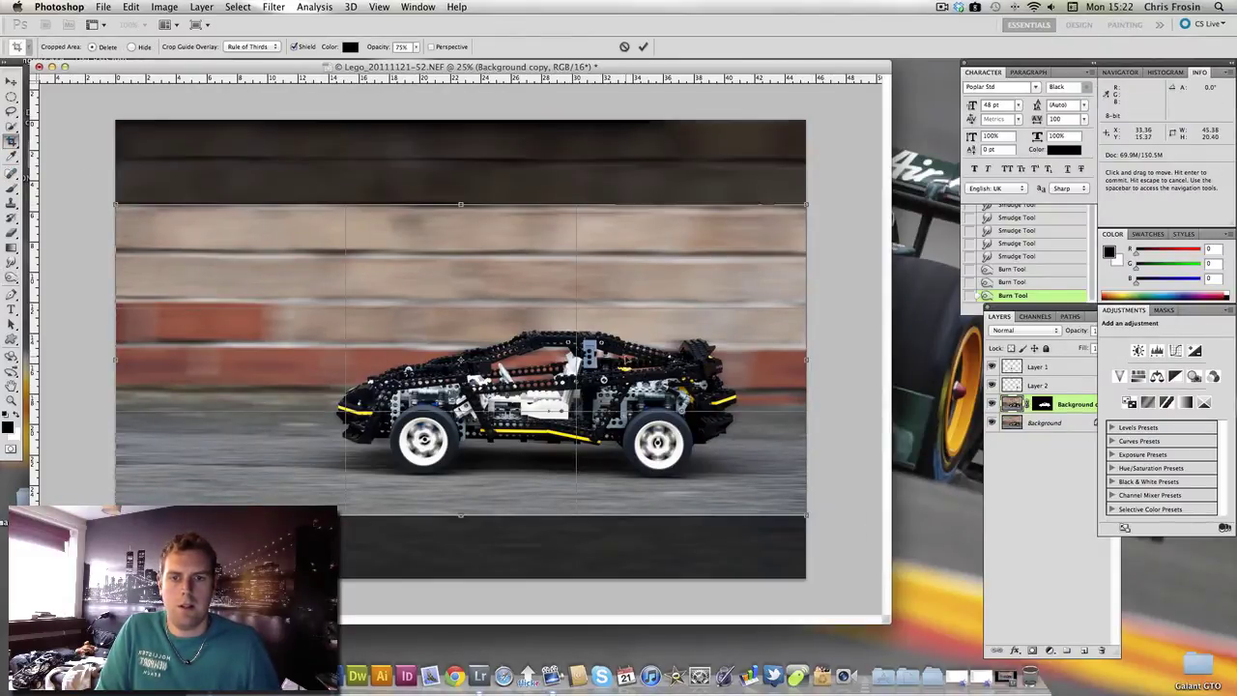
left_click_drag(622, 354, 629, 386)
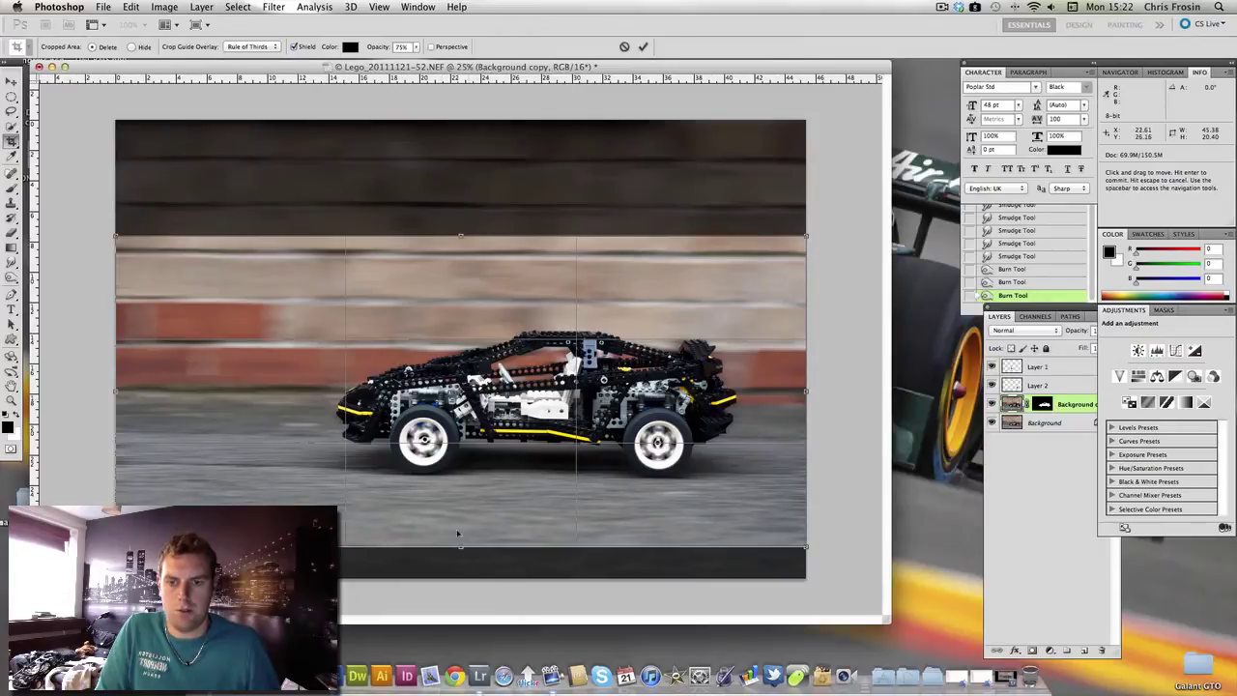
left_click_drag(460, 547, 460, 536)
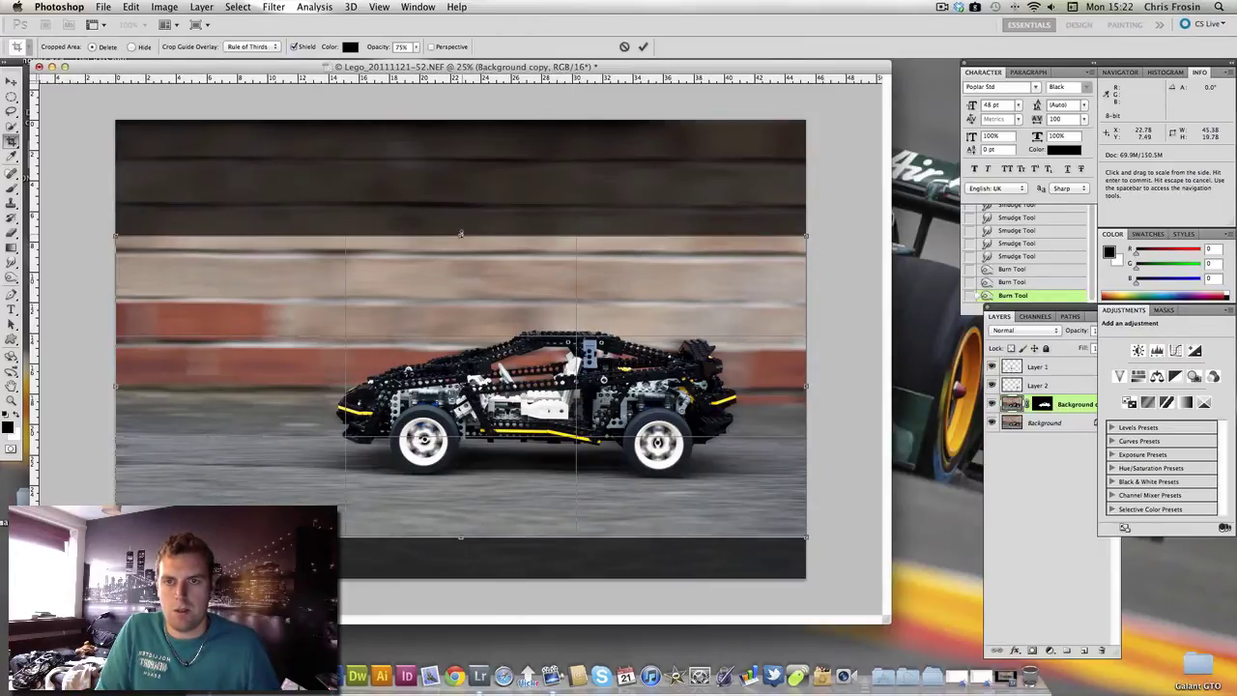
left_click_drag(461, 233, 460, 239)
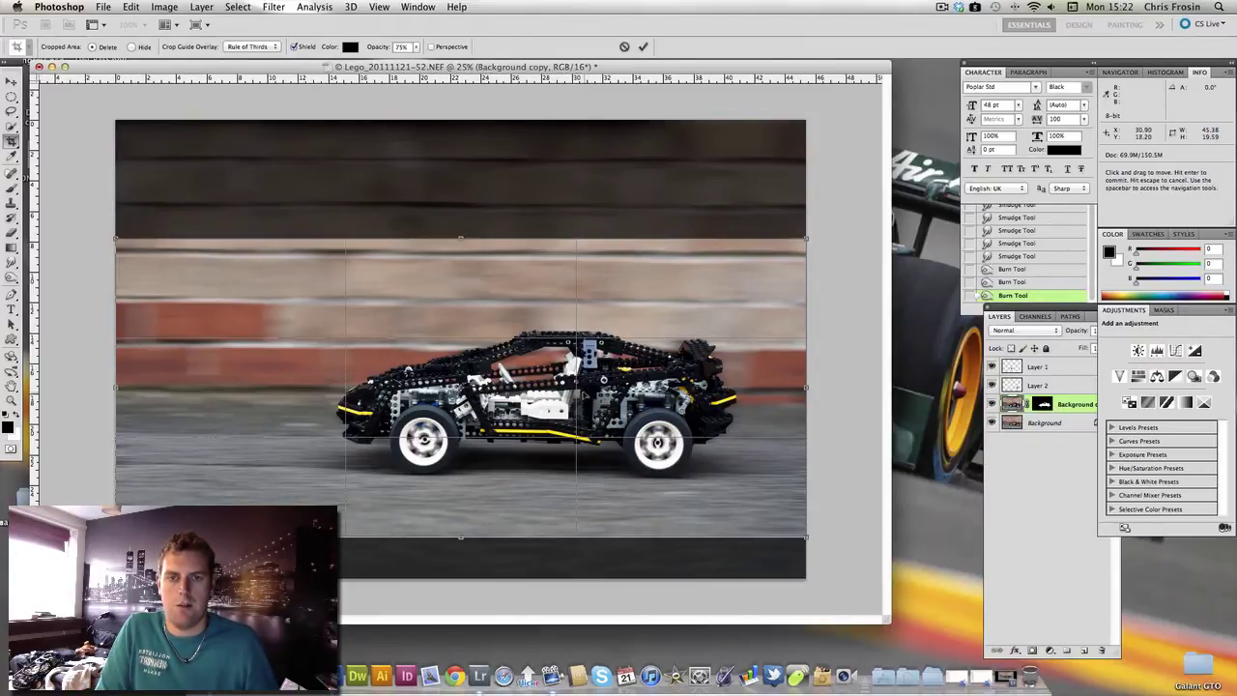
key("Return")
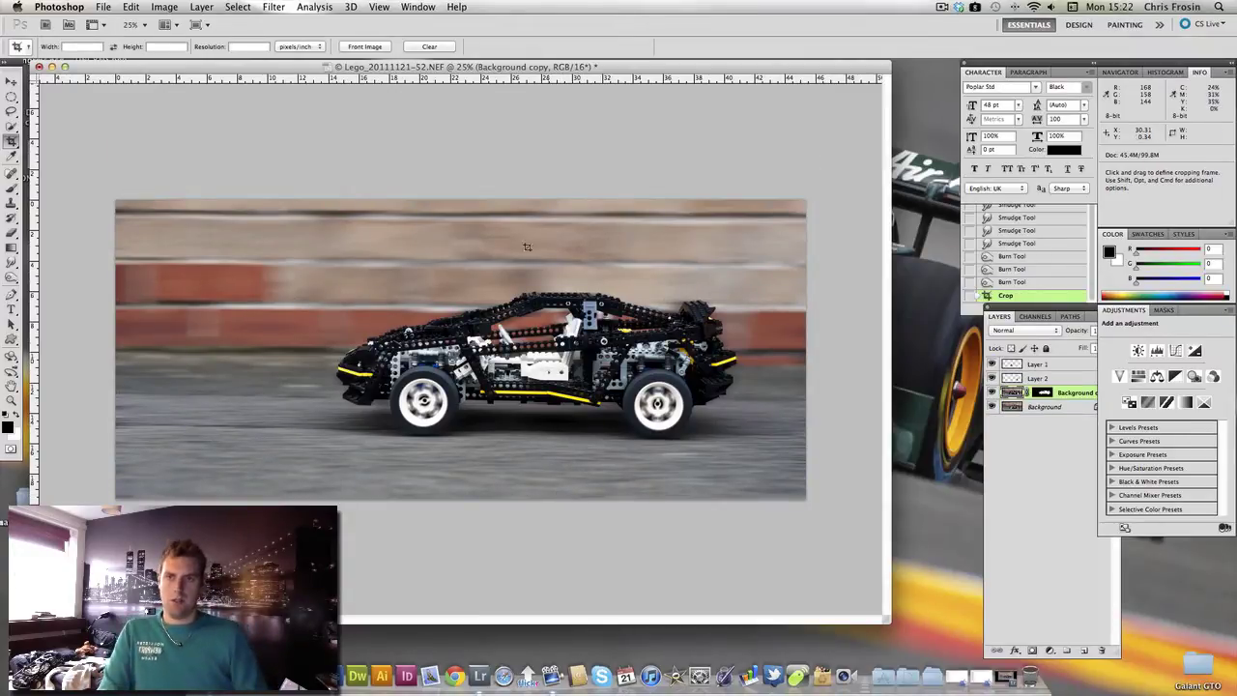
Revert to the pre-crop history state and frame a new crop from above the car into the road.
key("super+a")
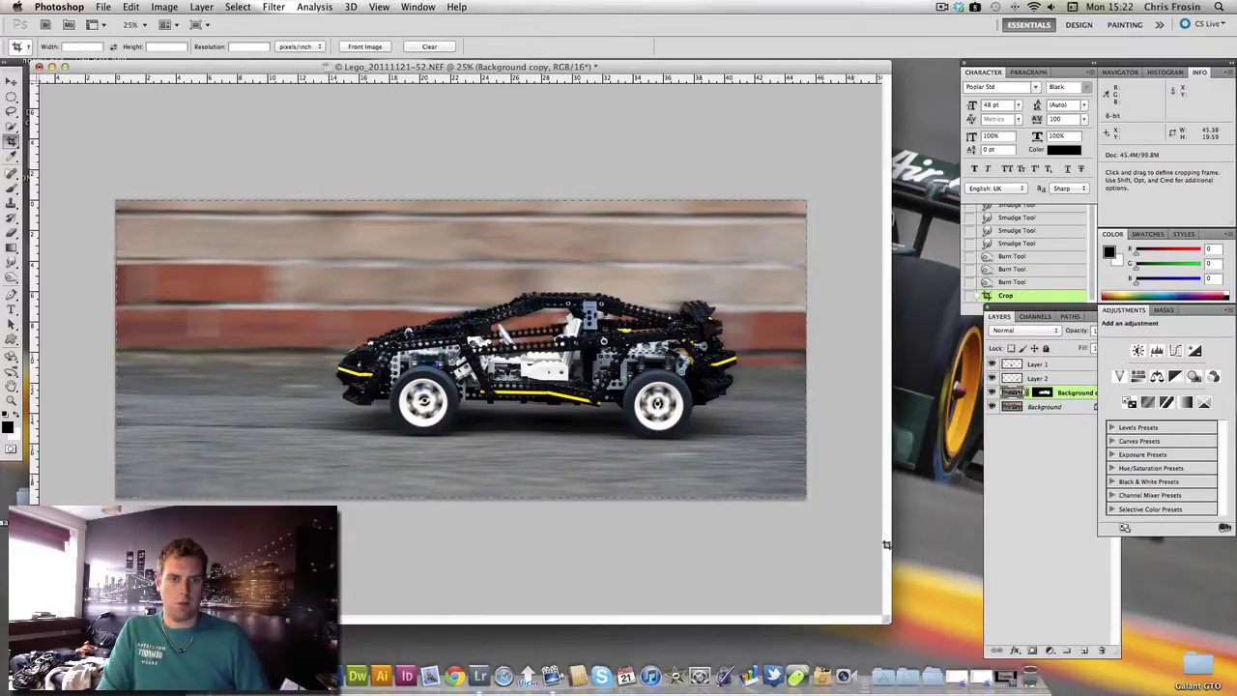
left_click(887, 544)
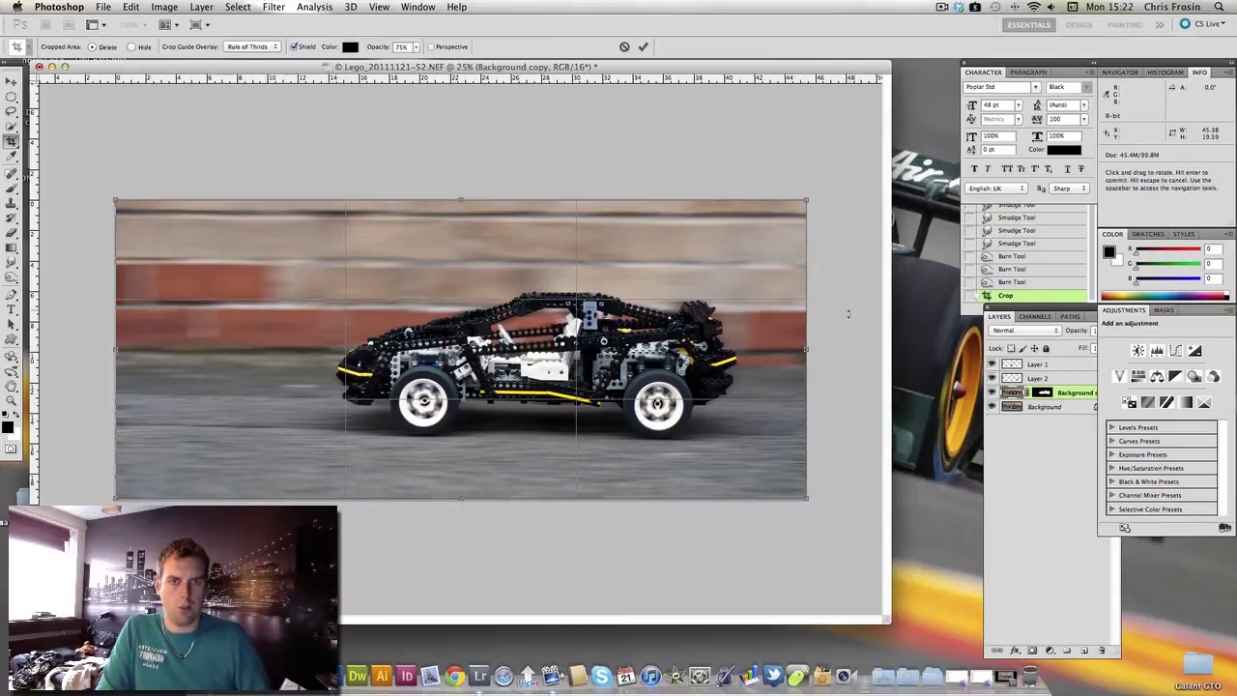
left_click(1015, 281)
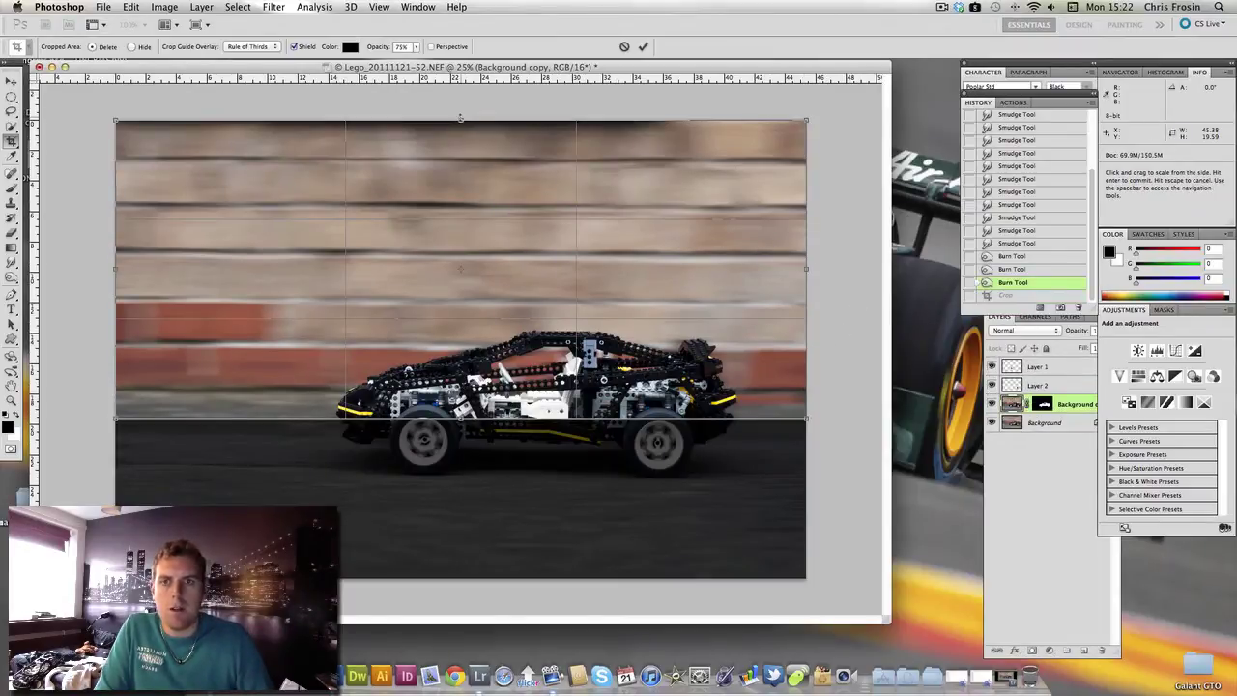
left_click_drag(460, 121, 452, 259)
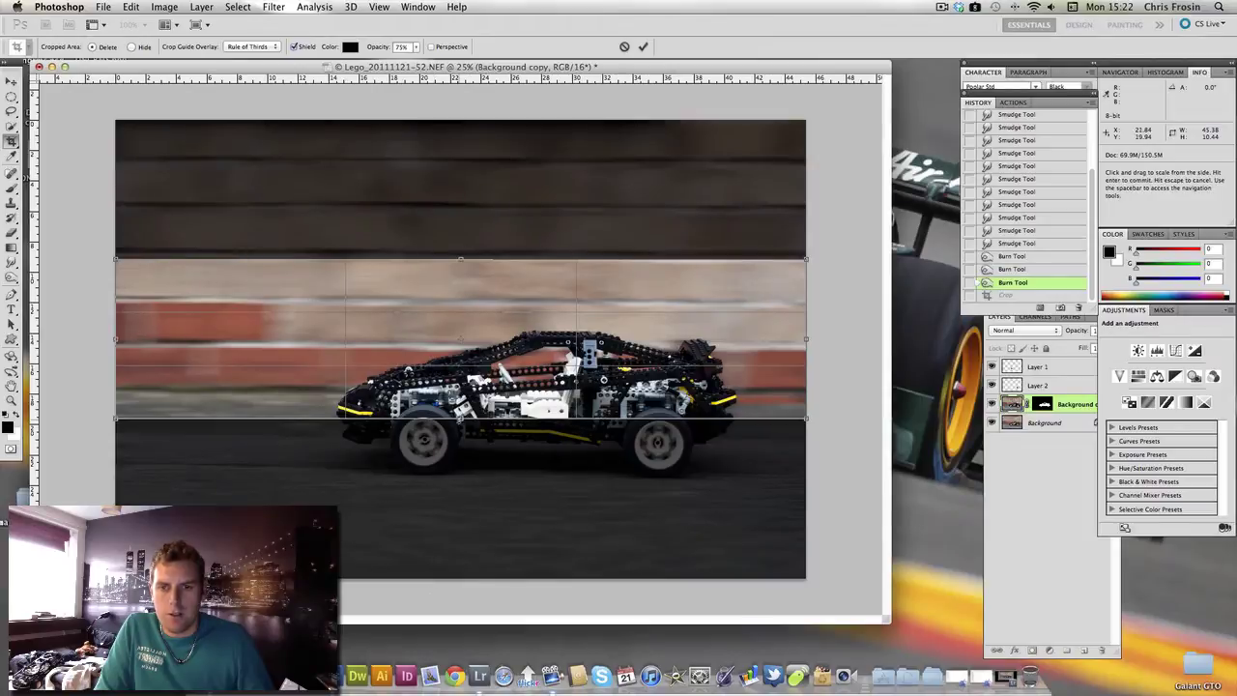
left_click_drag(460, 418, 459, 506)
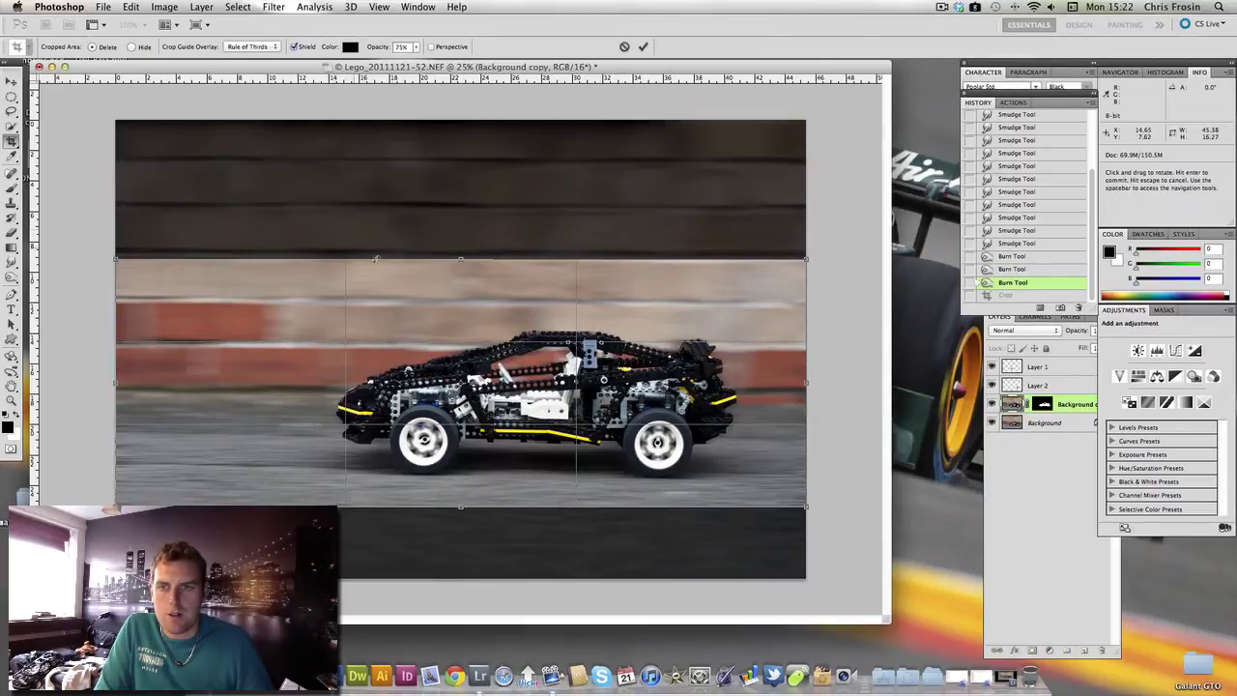
left_click_drag(461, 259, 460, 246)
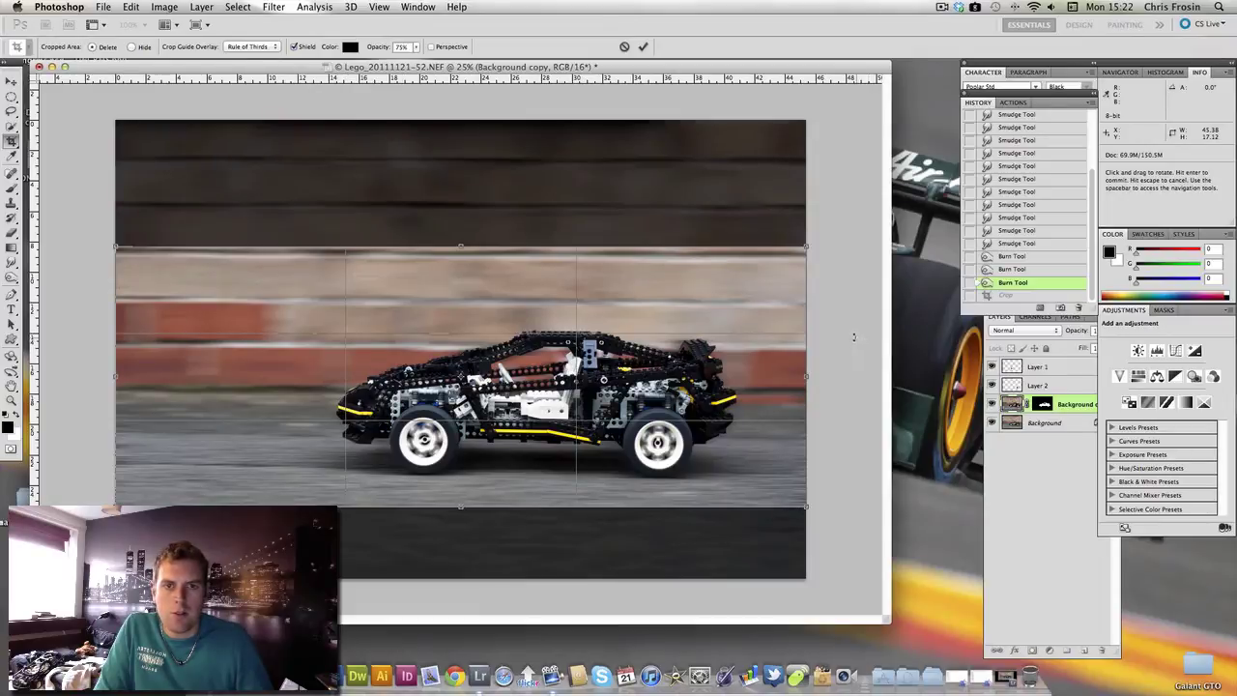
Tilt the crop frame about 0.2°, extend its top and bottom edges slightly, and commit it.
left_click_drag(854, 337, 852, 345)
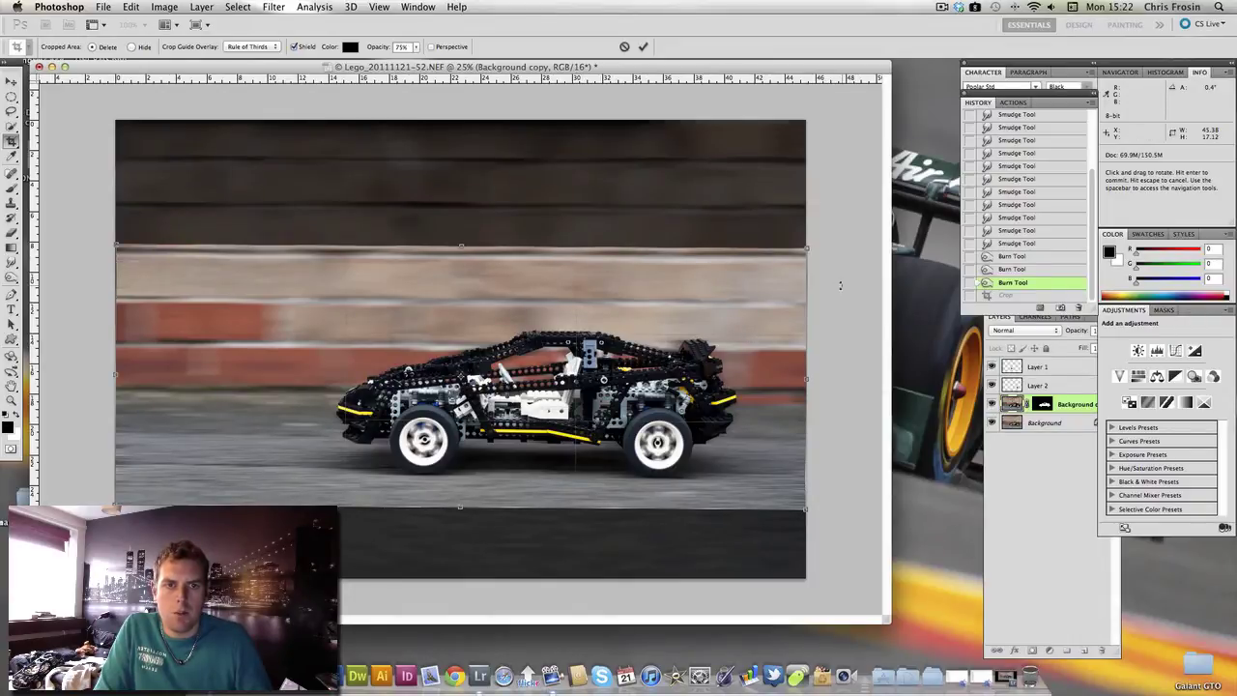
left_click_drag(839, 284, 836, 286)
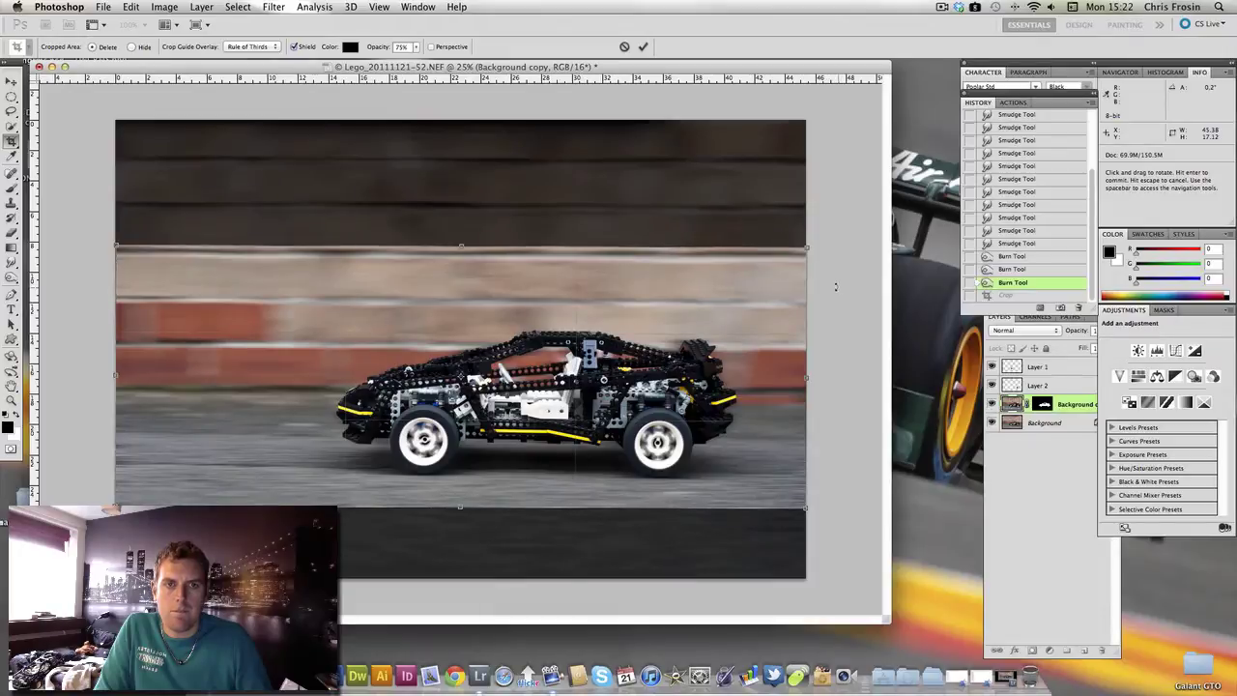
left_click_drag(458, 239, 458, 230)
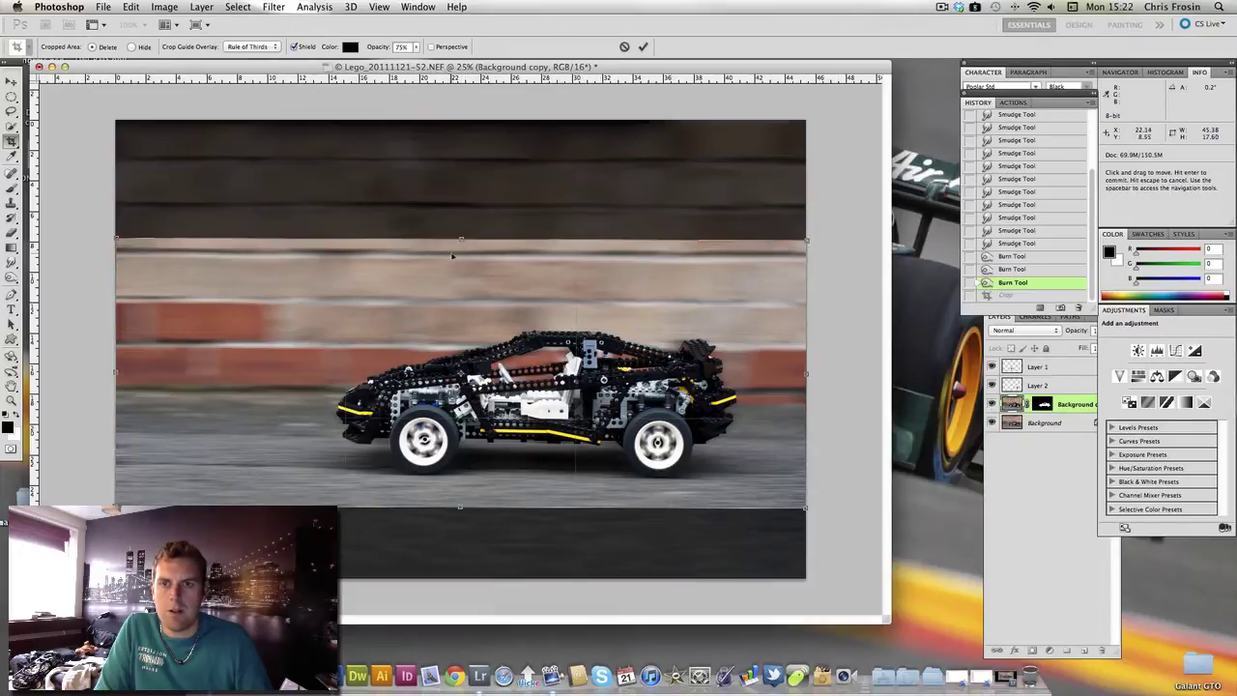
left_click_drag(459, 510, 460, 522)
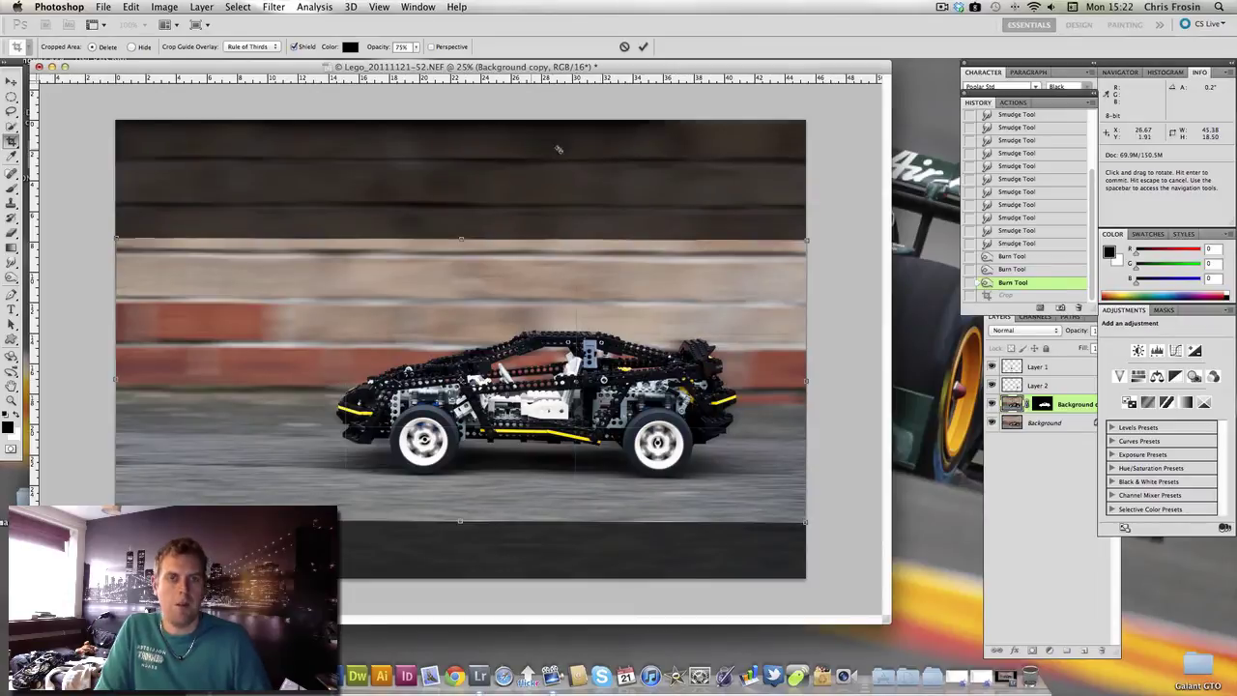
left_click(643, 48)
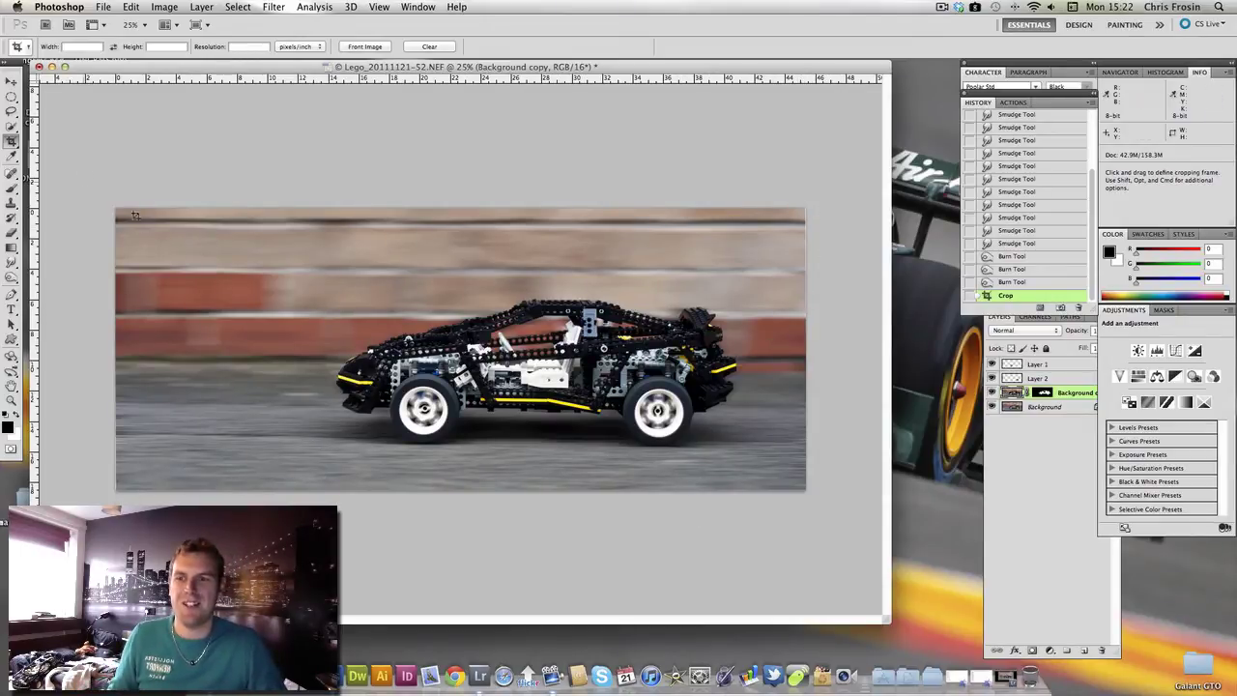
Redraw the crop over the whole image, adjust its left and right edges, and apply the trim.
left_click_drag(115, 207, 815, 560)
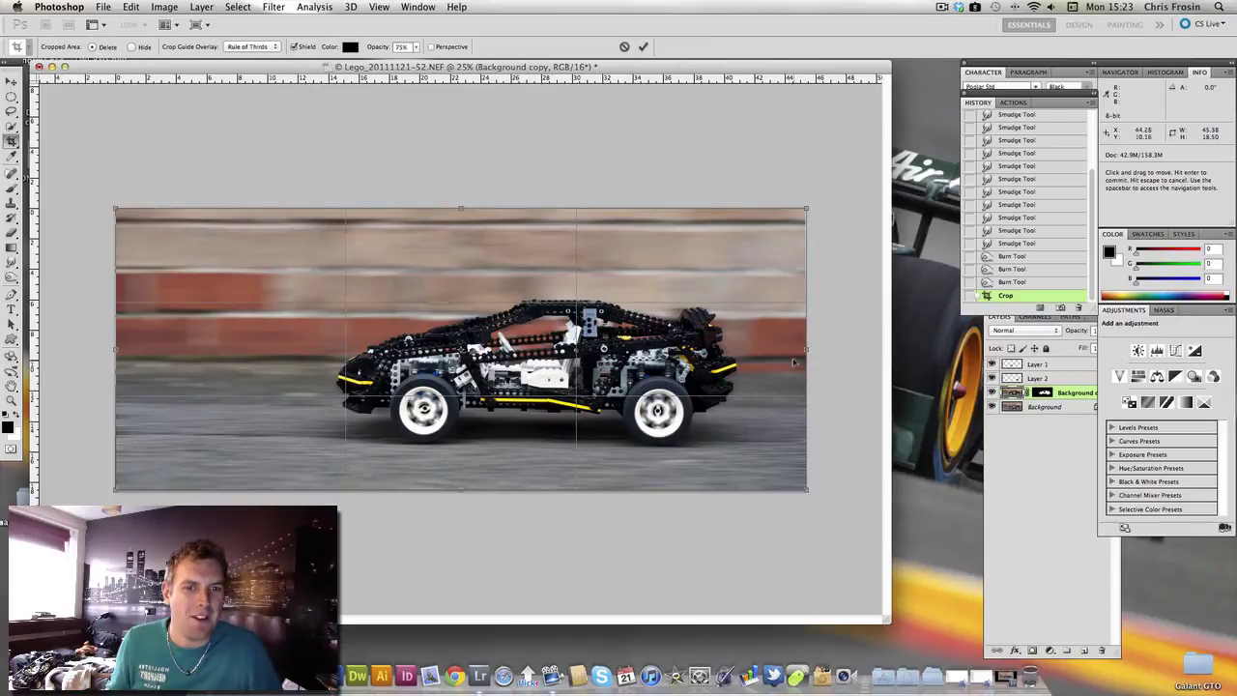
left_click_drag(806, 349, 800, 350)
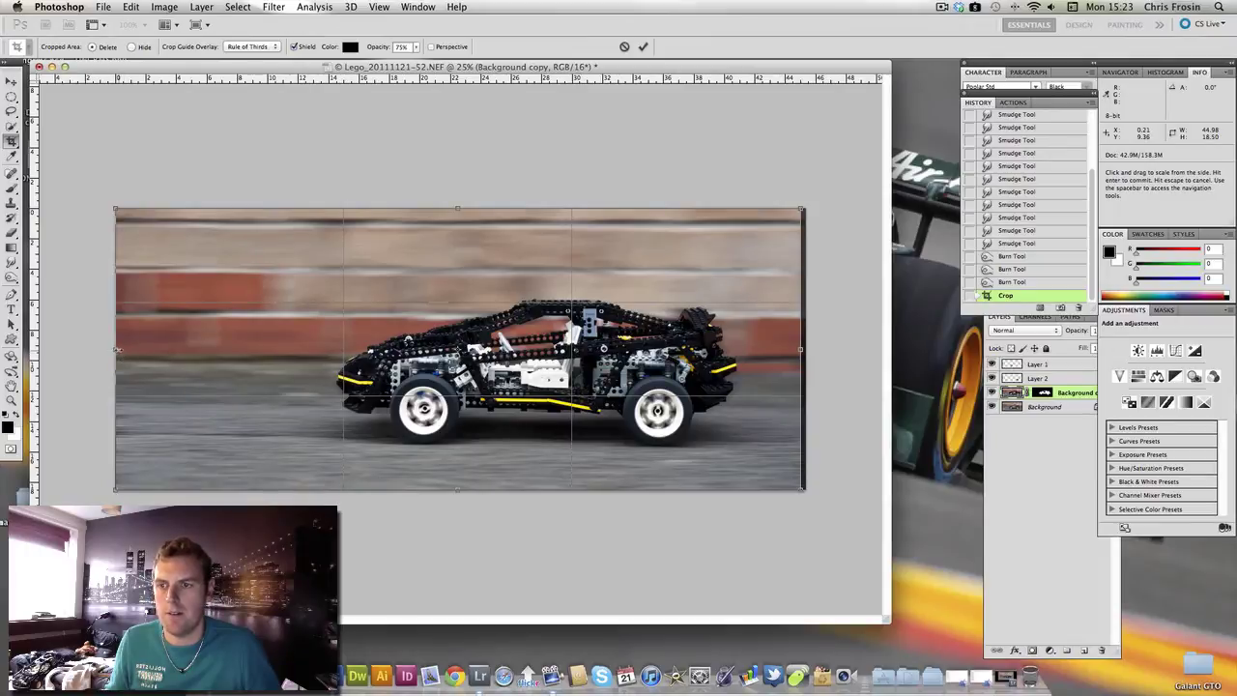
left_click_drag(116, 350, 111, 334)
key("Right")
key("Right")
key("Right")
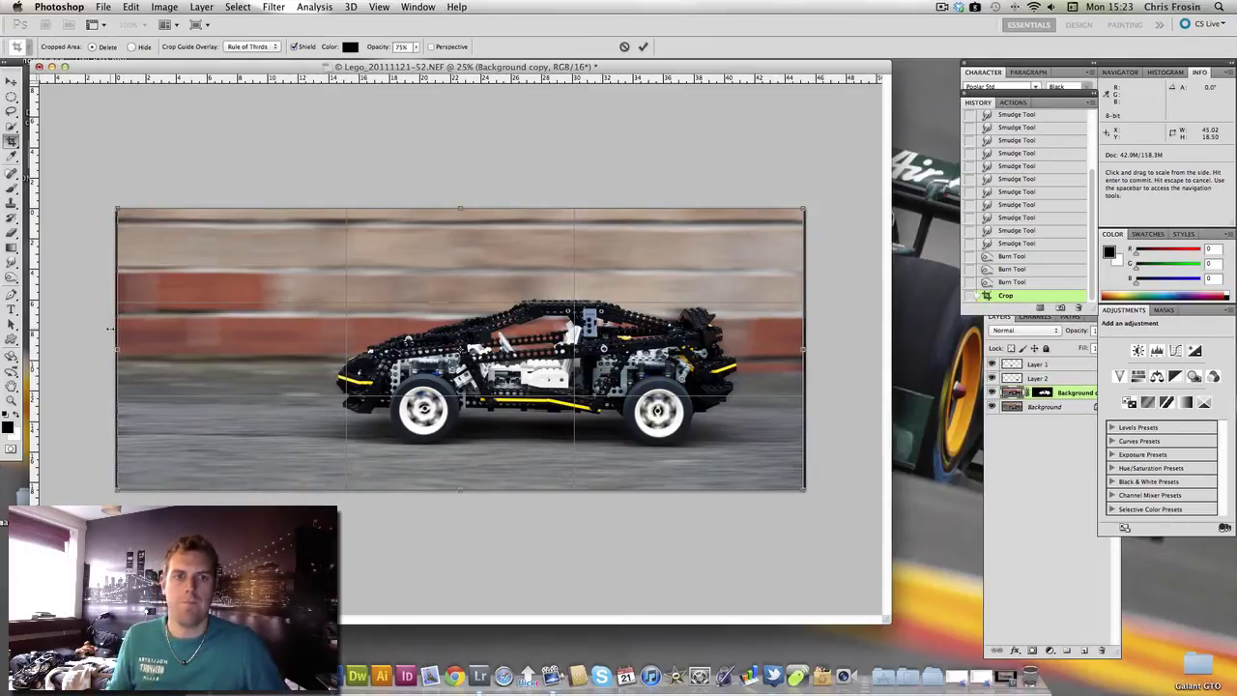
key("Return")
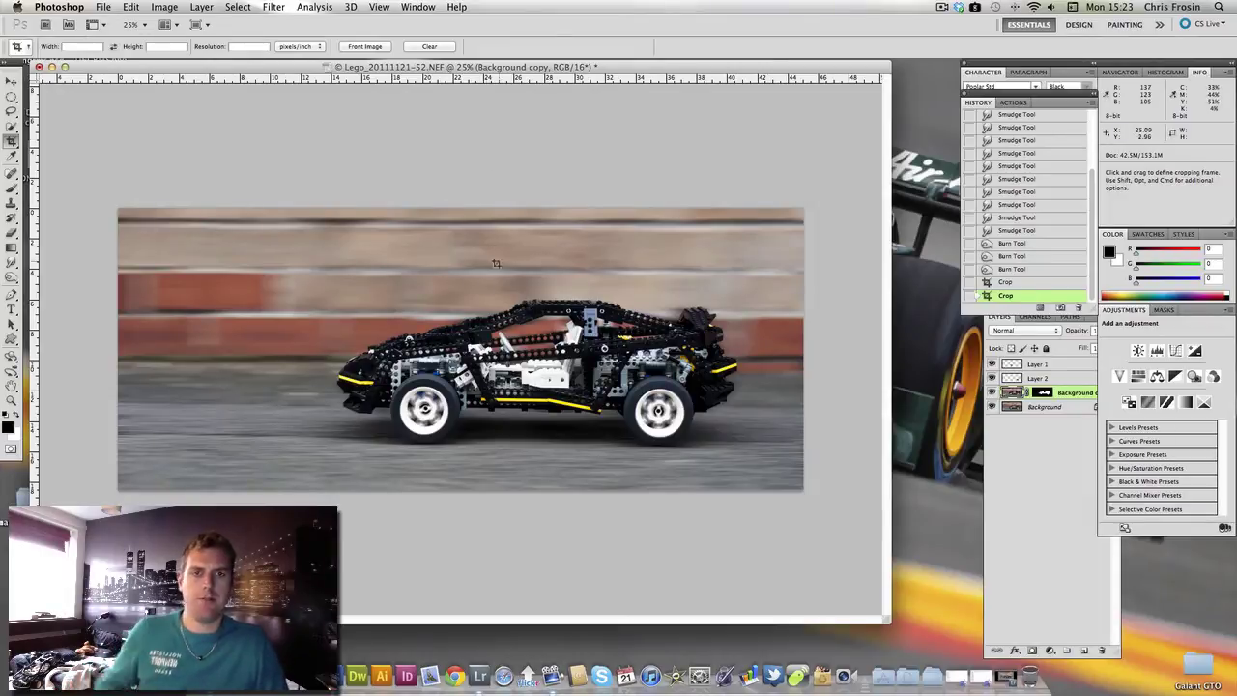
left_click_drag(443, 69, 462, 83)
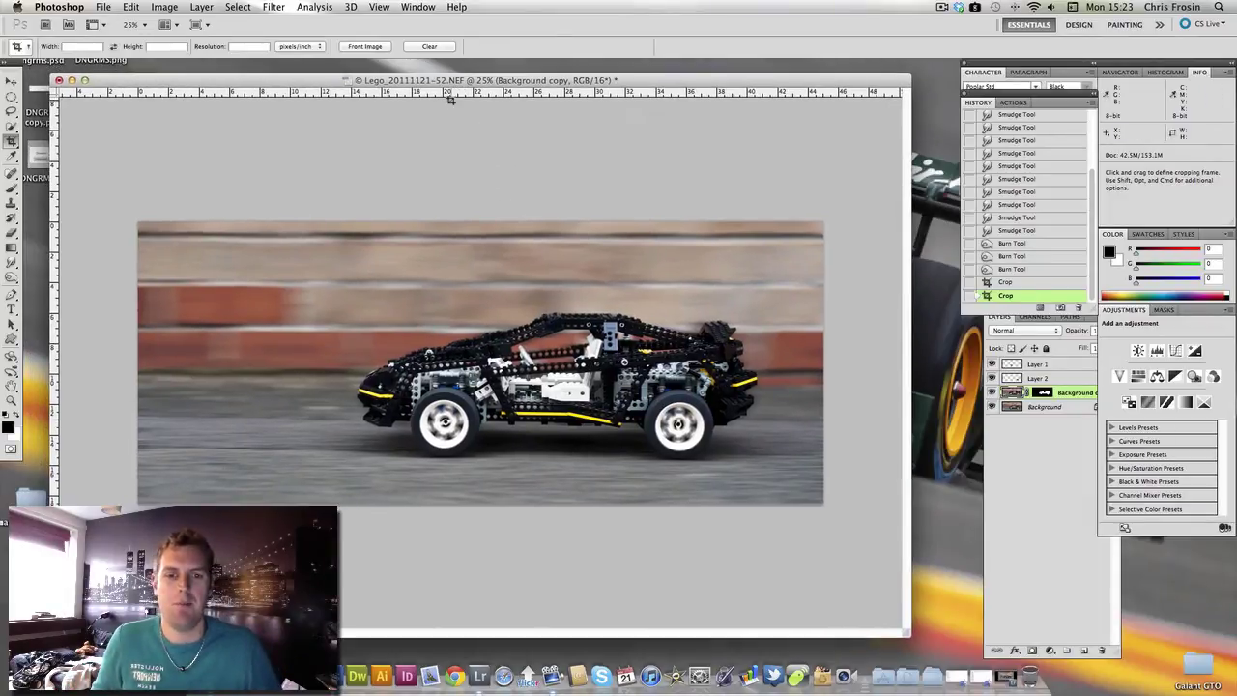